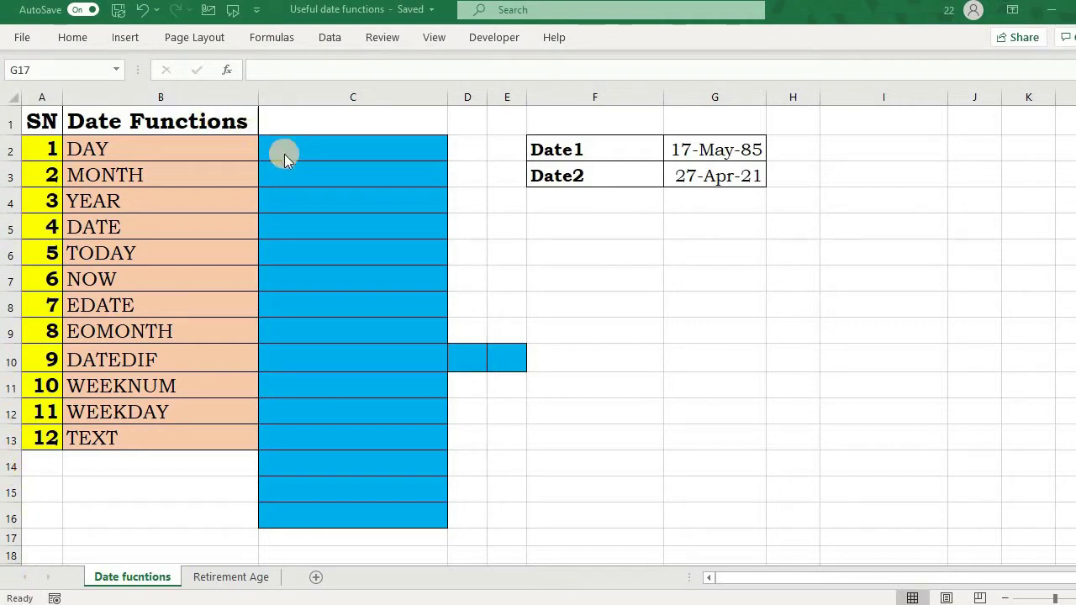
- Enter a DAY formula in cell C2 that extracts the day from Date1 in G2
left_click(322, 144)
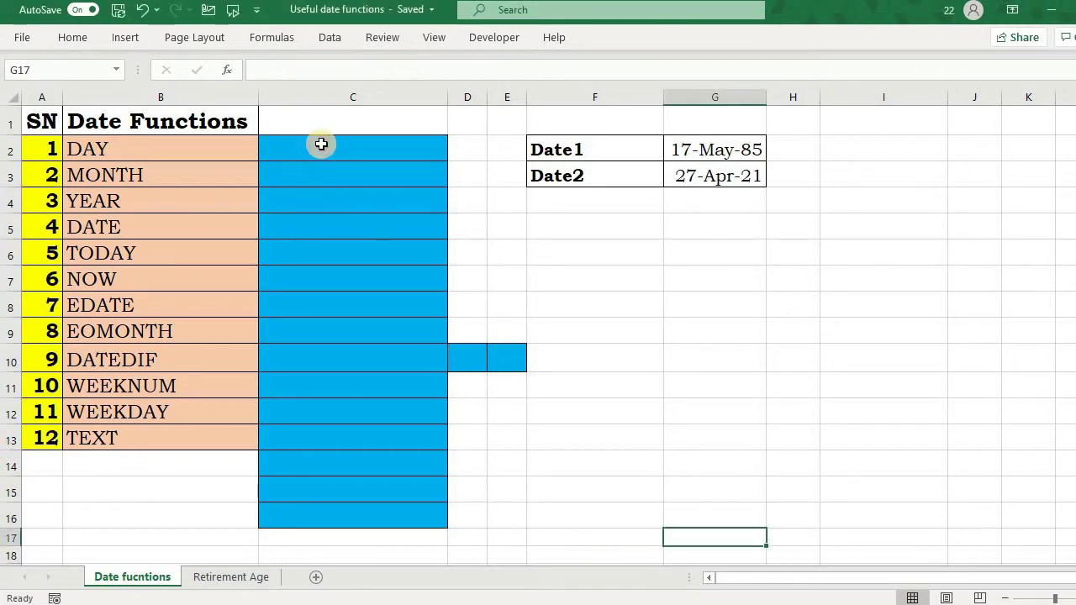
left_click(322, 145)
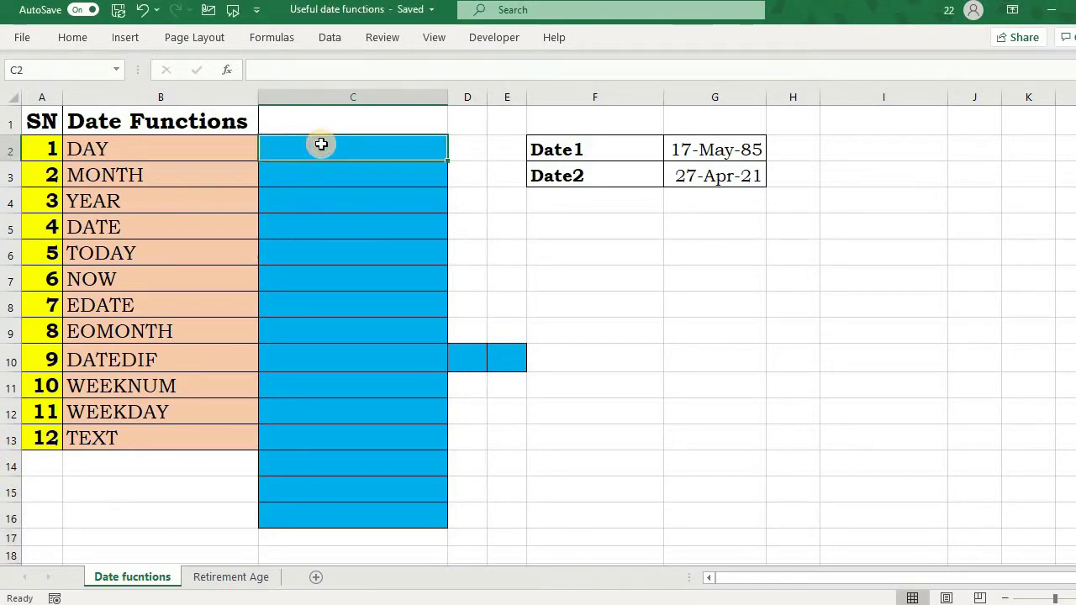
type("=day")
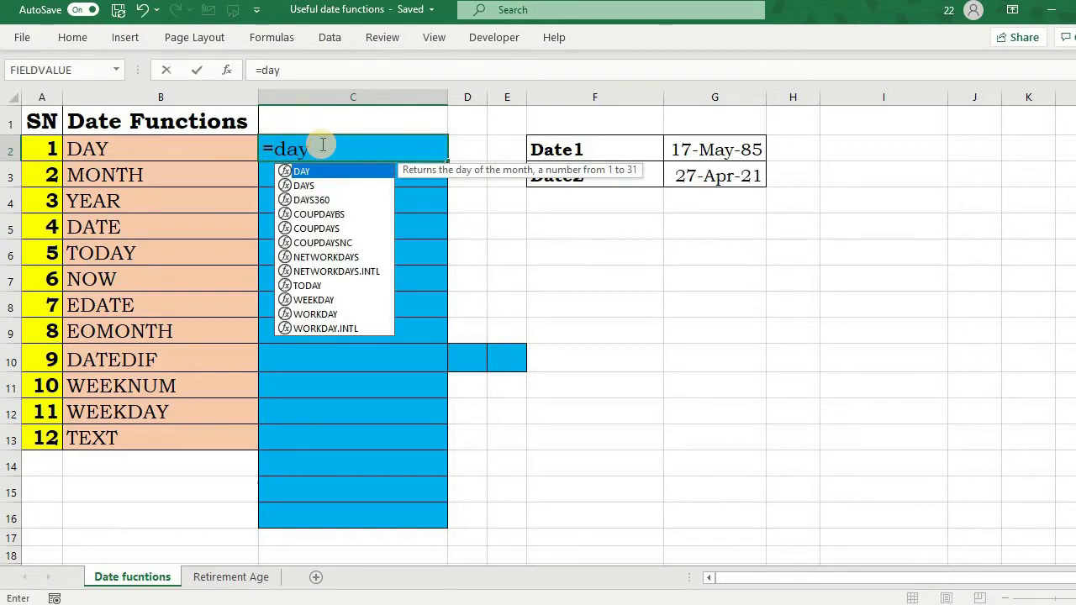
key("Tab")
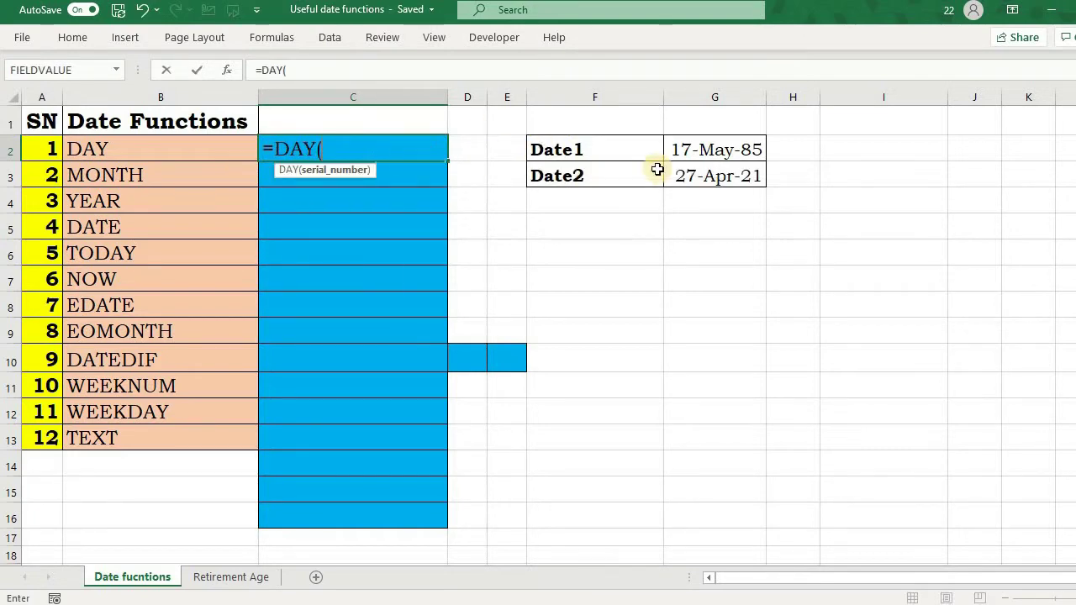
left_click(699, 151)
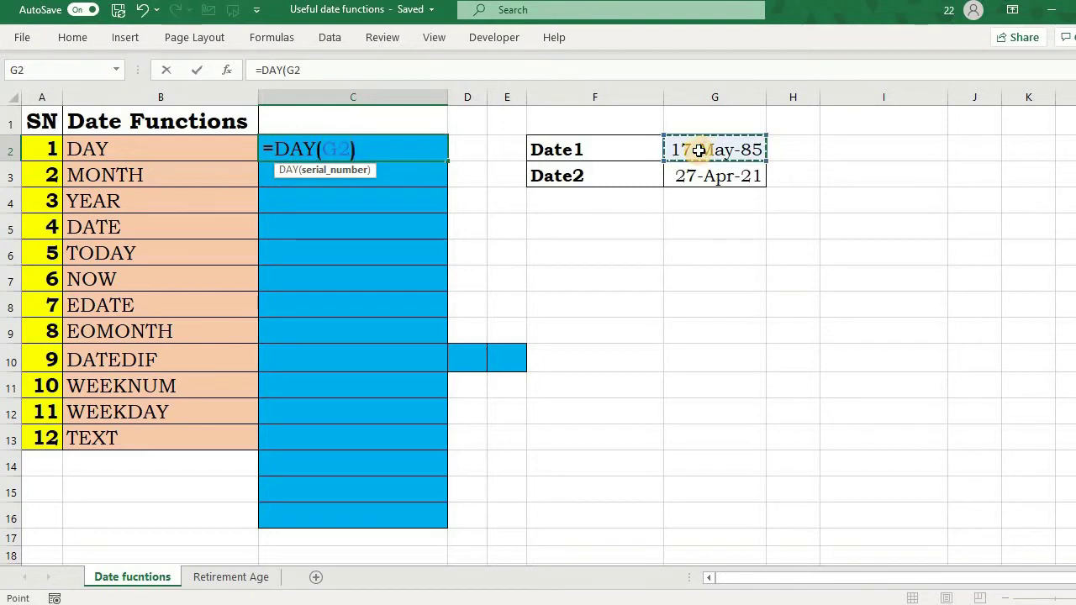
key("Return")
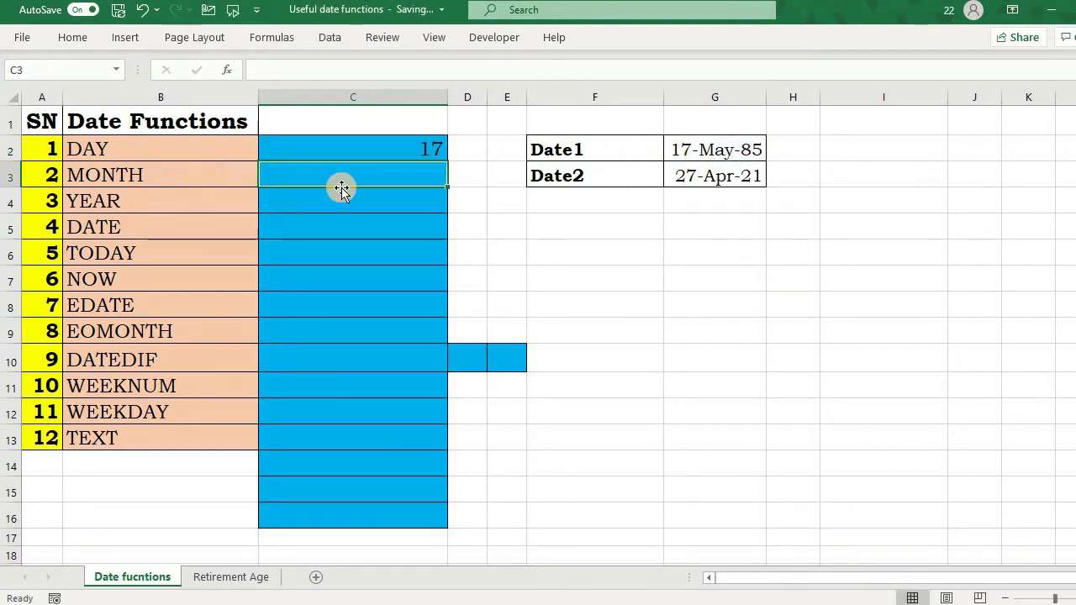
- Enter =MONTH(G2) in cell C3 to extract the month number from Date1
type("=mont")
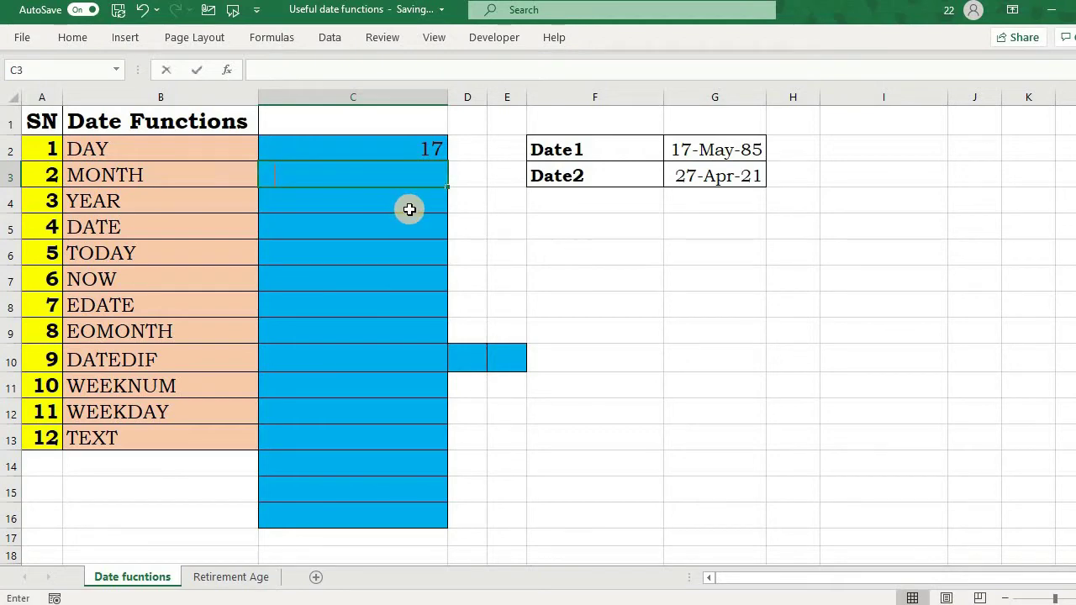
key("Tab")
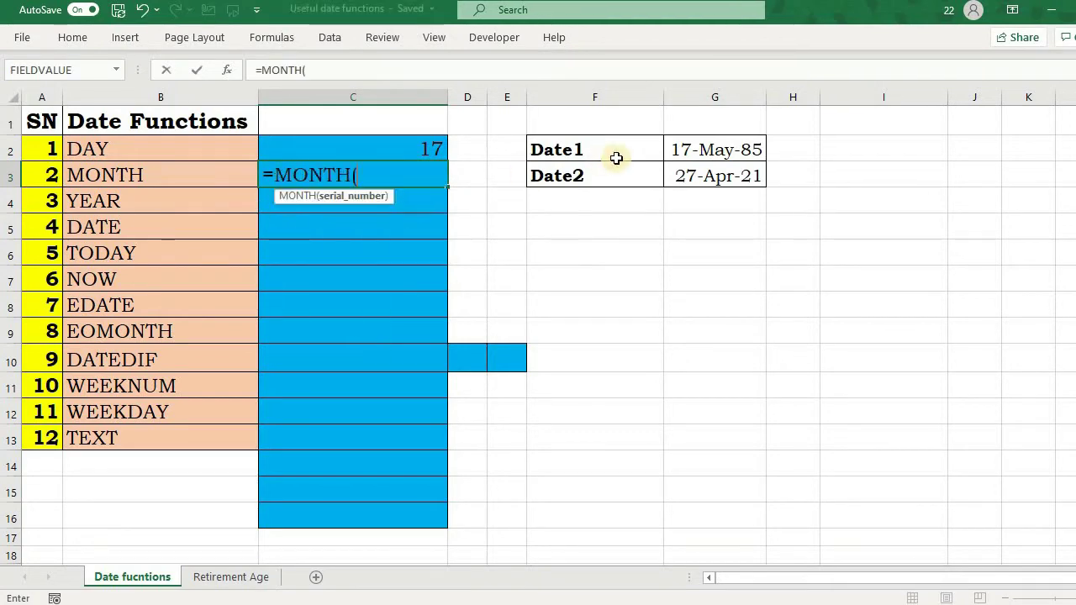
left_click(696, 150)
type(")")
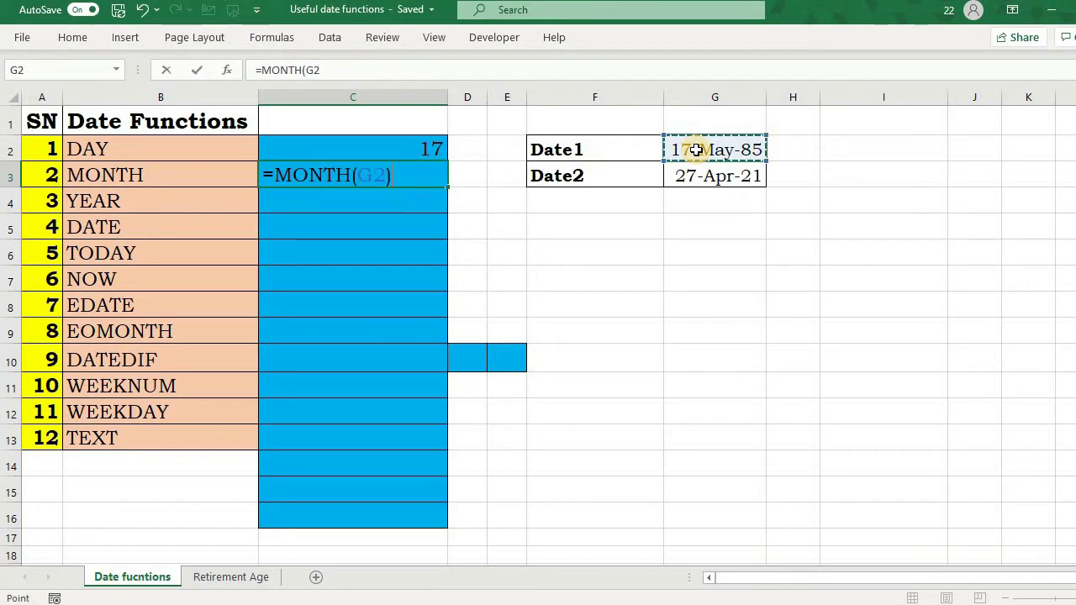
key("Return")
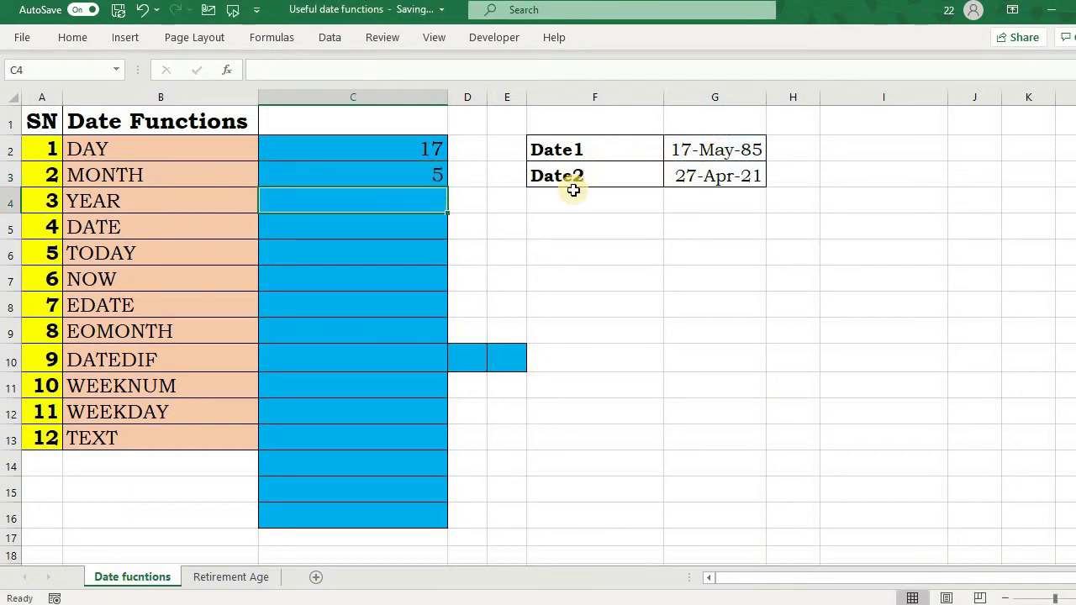
- Enter =YEAR(G2) in cell C4 to extract the year from Date1
type("=")
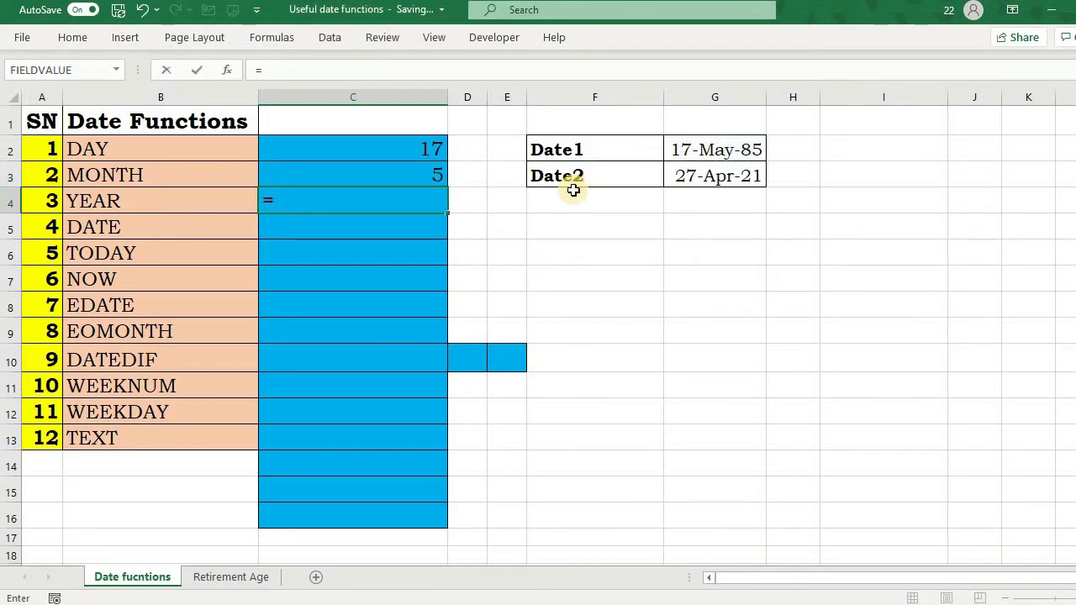
type("year")
key("Tab")
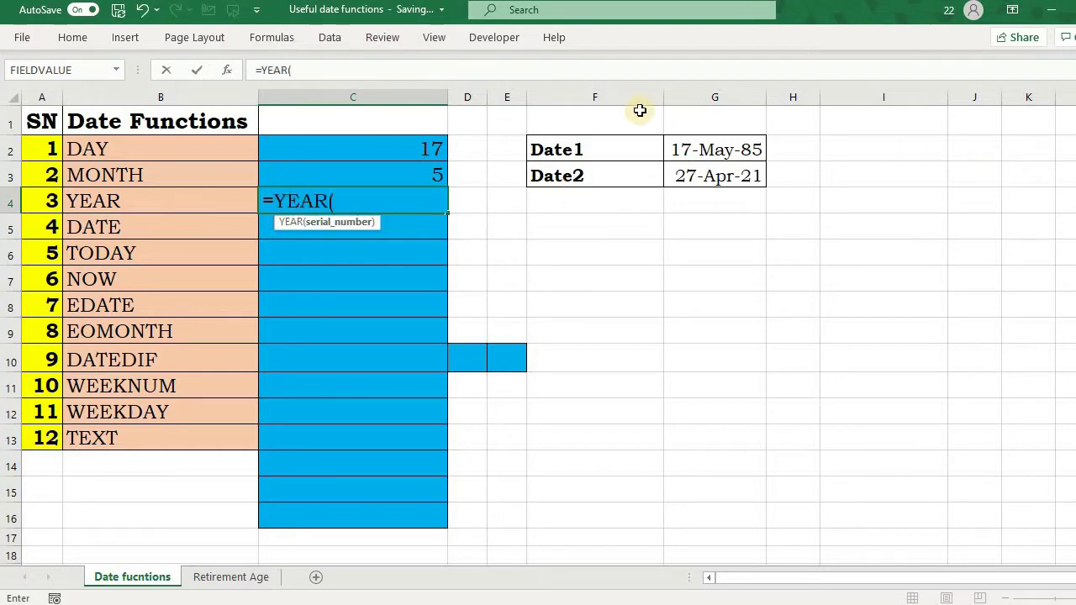
left_click(690, 147)
type(")")
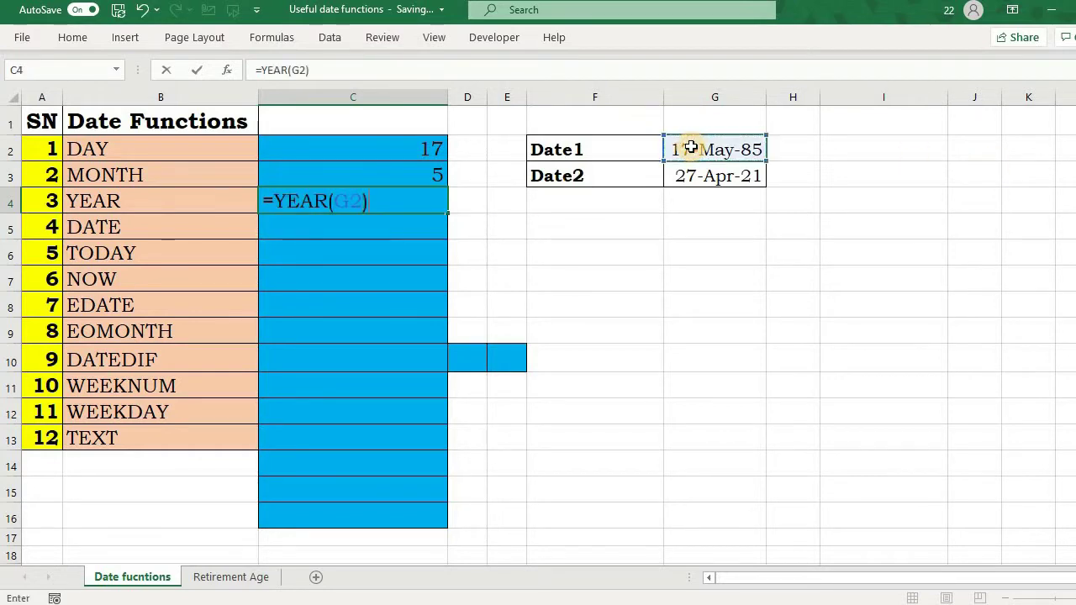
key("Return")
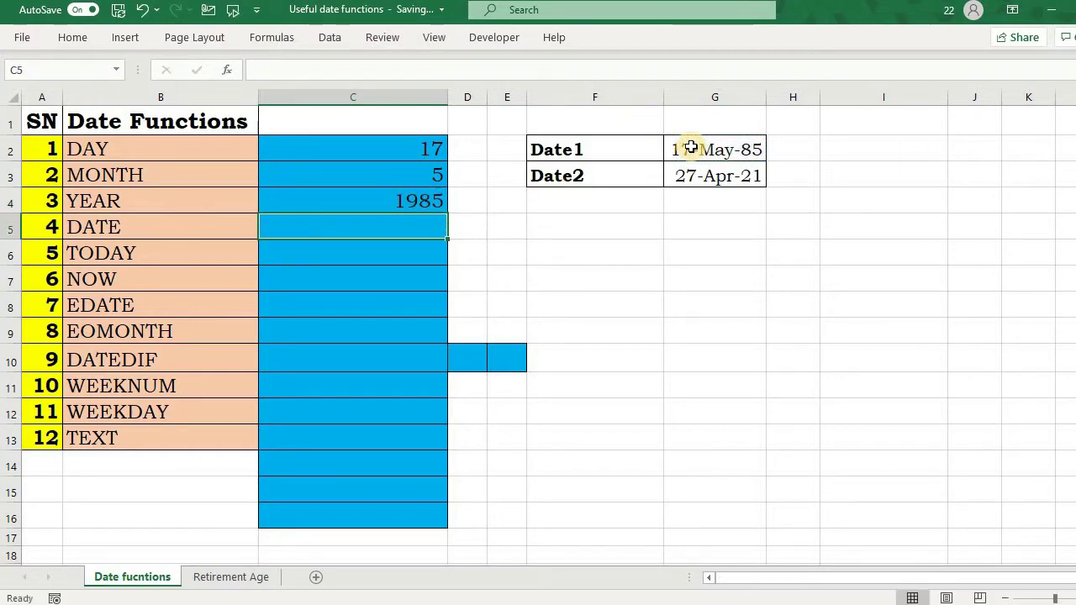
- Build a date in cell C5 with =DATE(2025,MONTH(G2),DAY(G3)), combining Date1's month and Date2's day
type("=date")
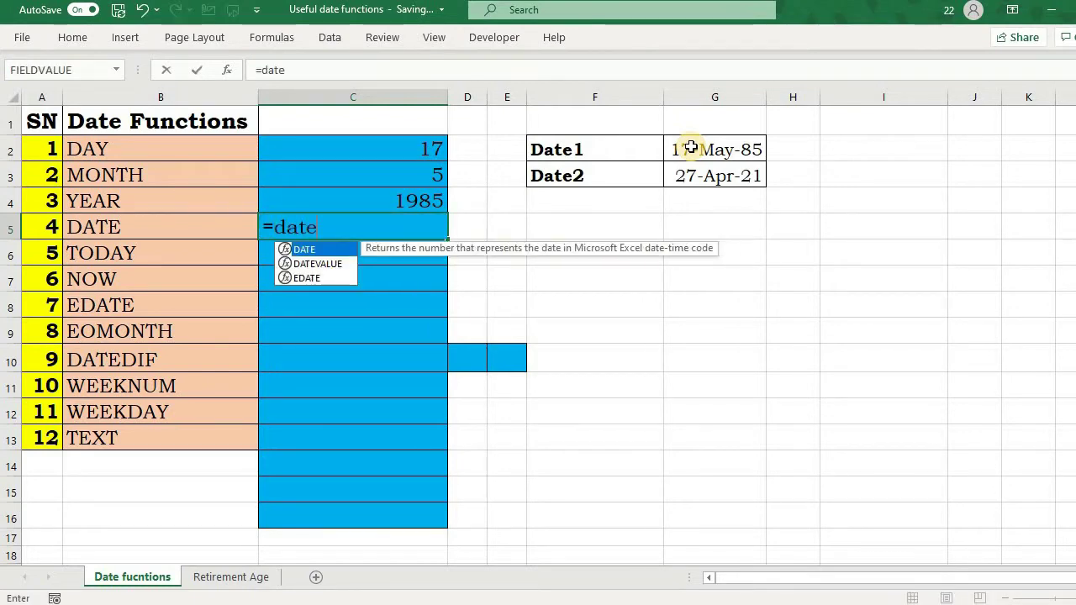
key("Tab")
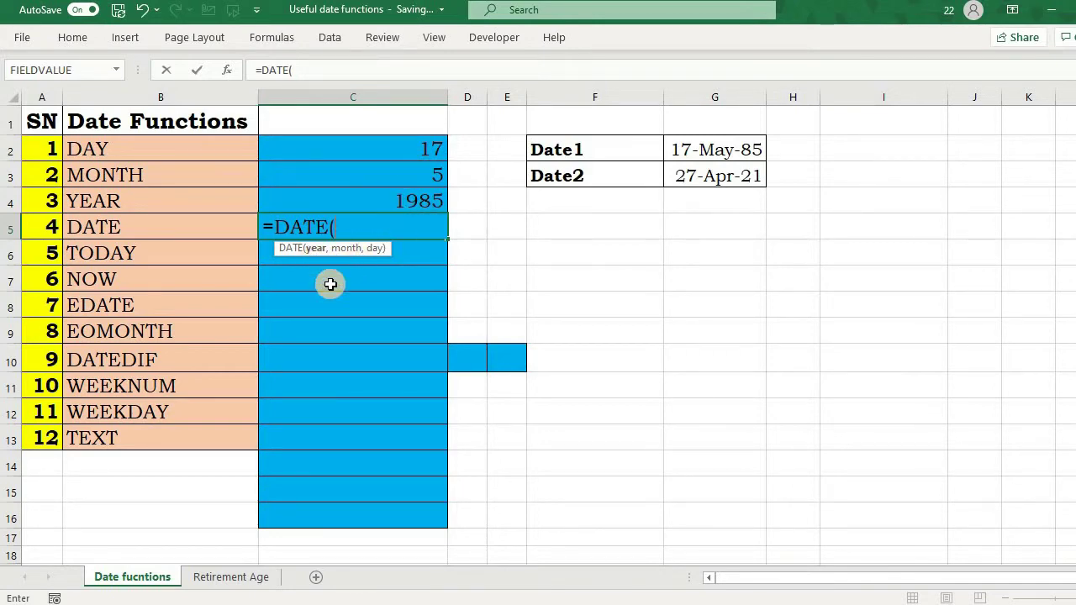
type("2025")
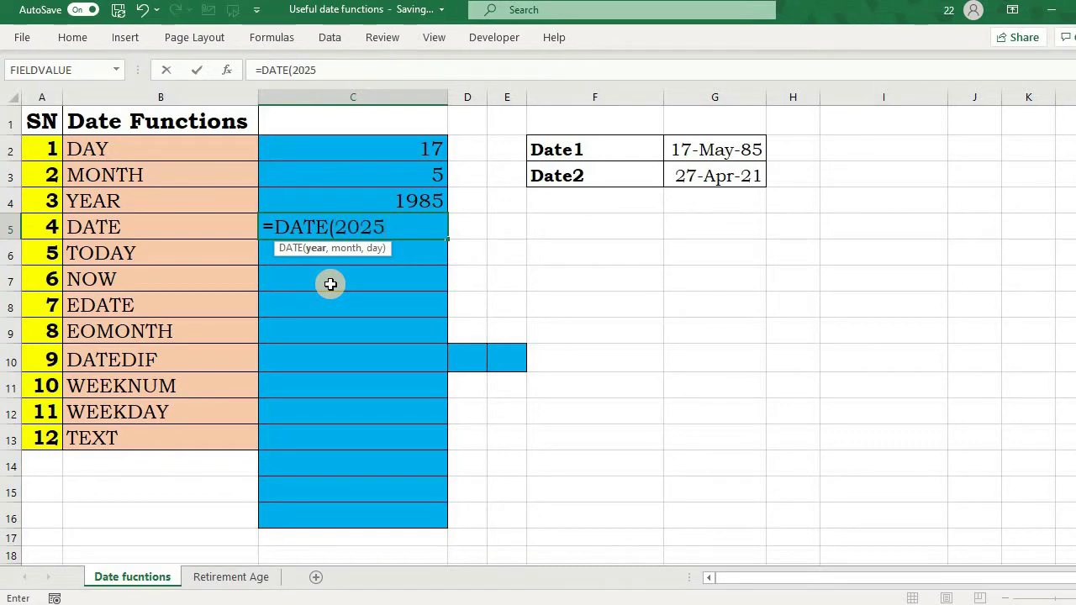
type(",month")
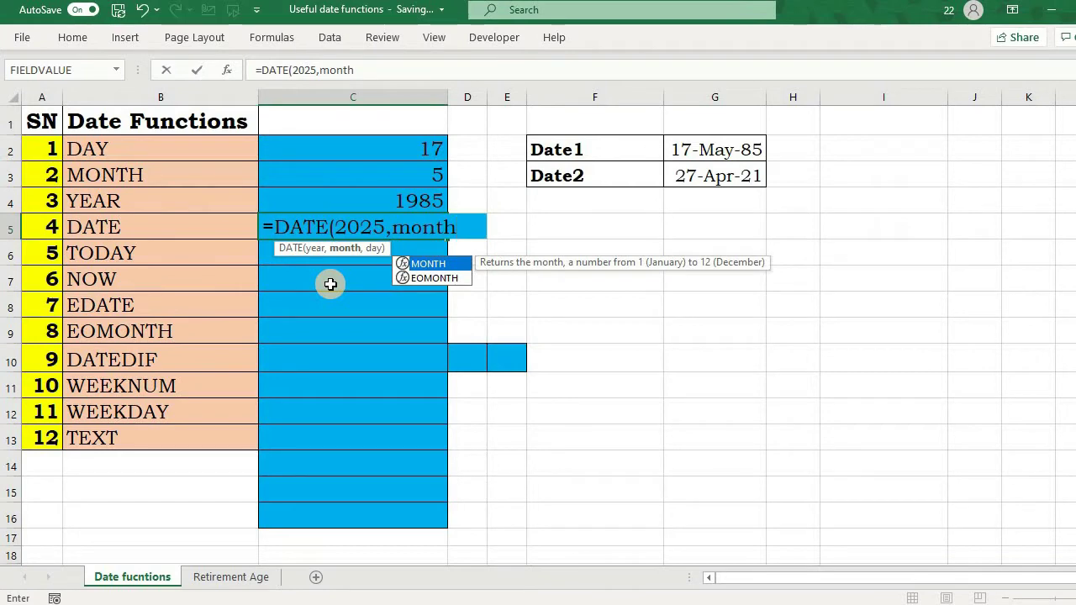
key("Tab")
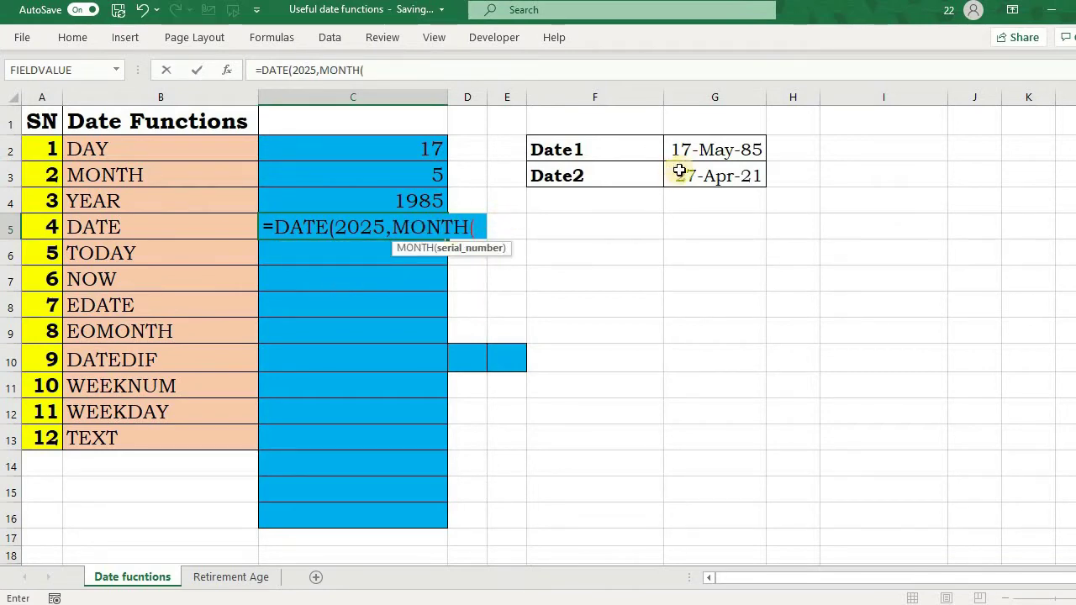
left_click(691, 145)
type("),")
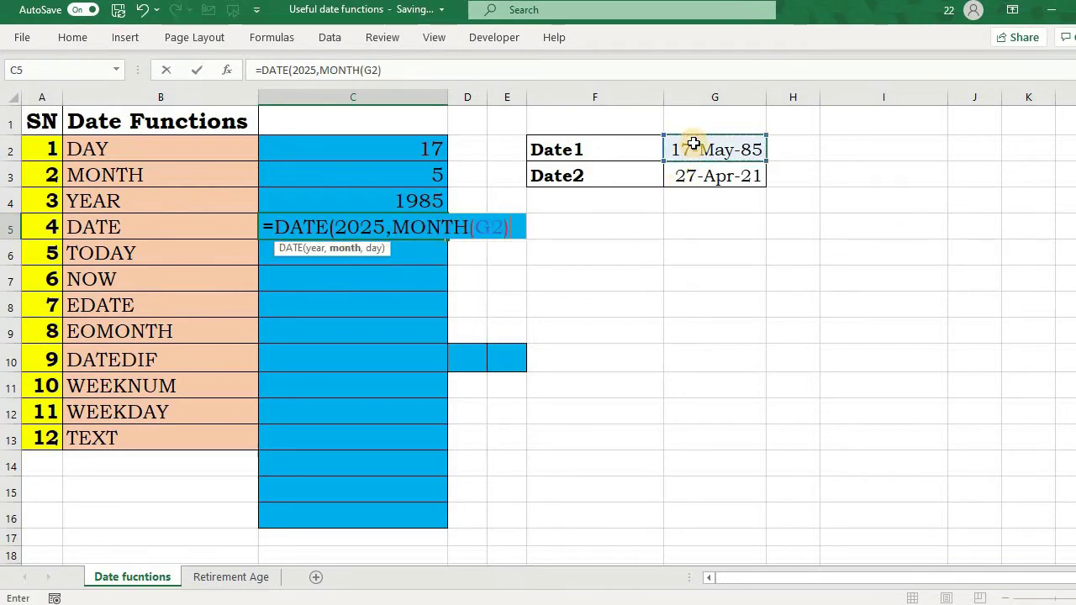
type("day")
key("Tab")
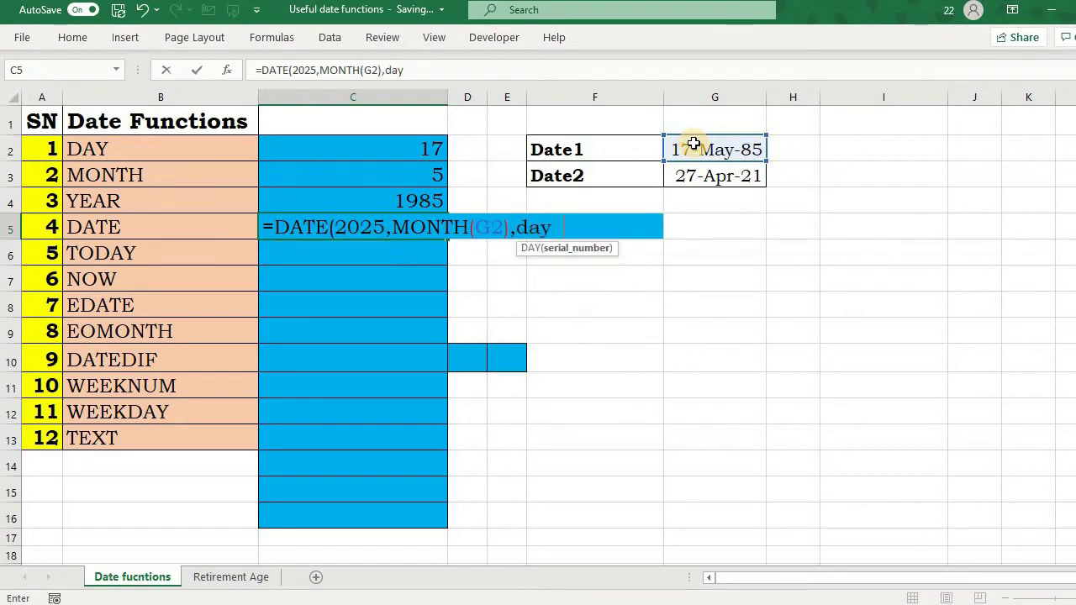
left_click(701, 172)
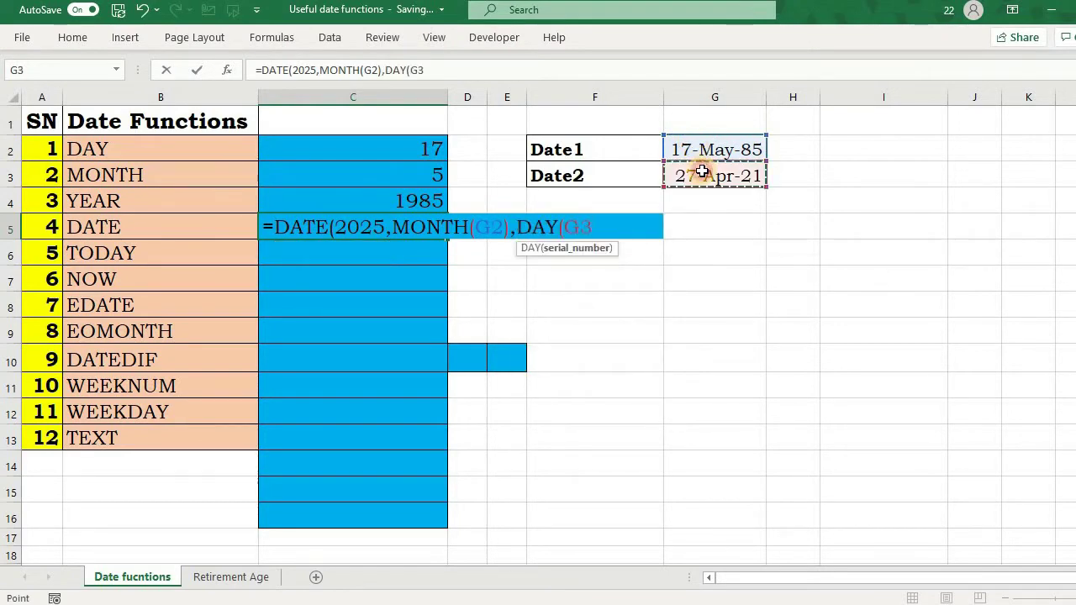
type(")")
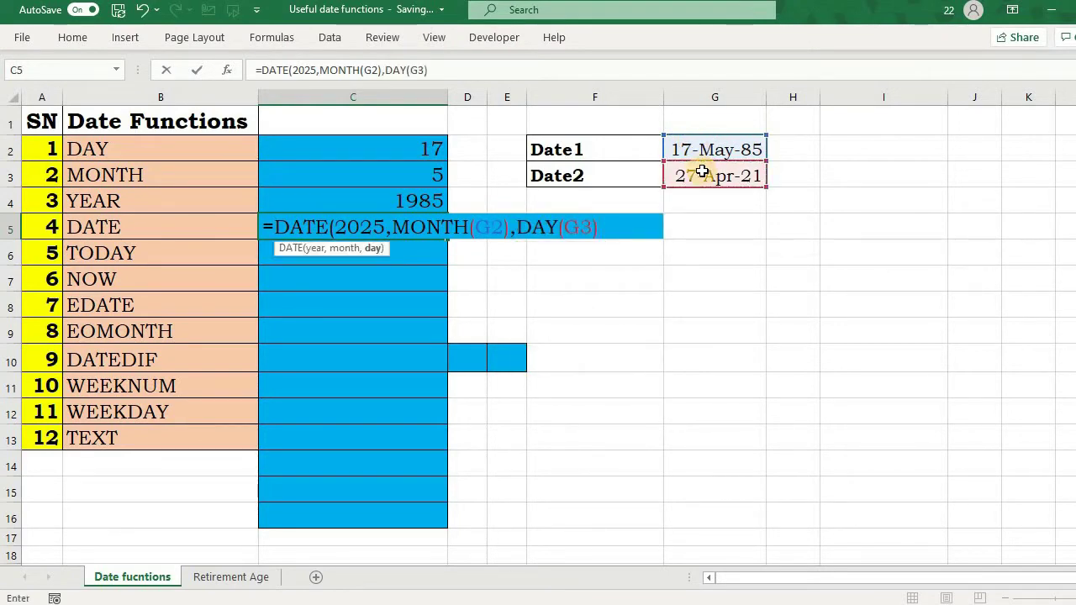
type(")")
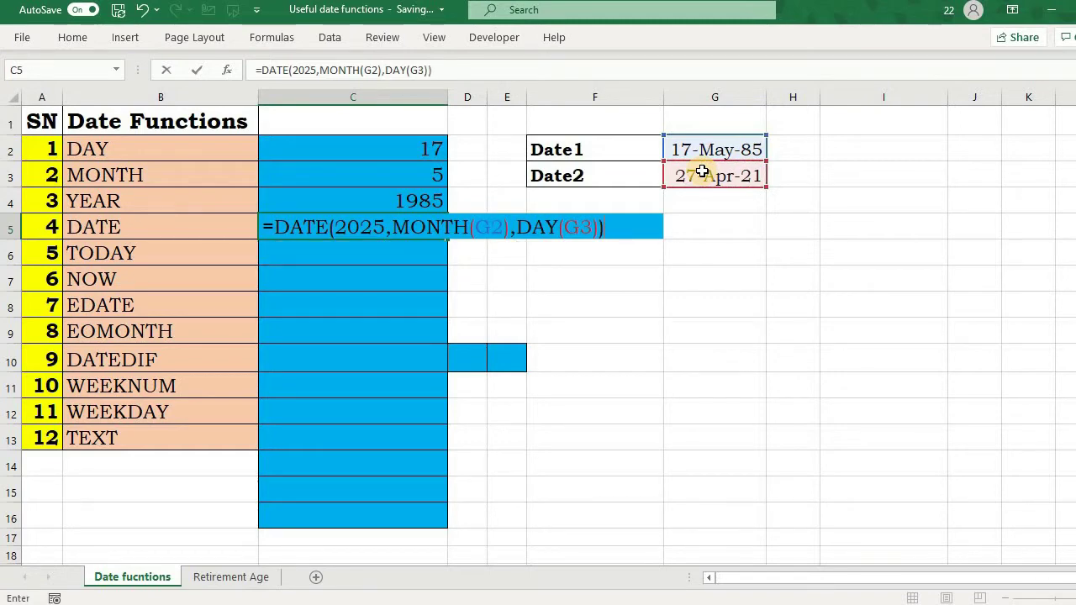
key("Return")
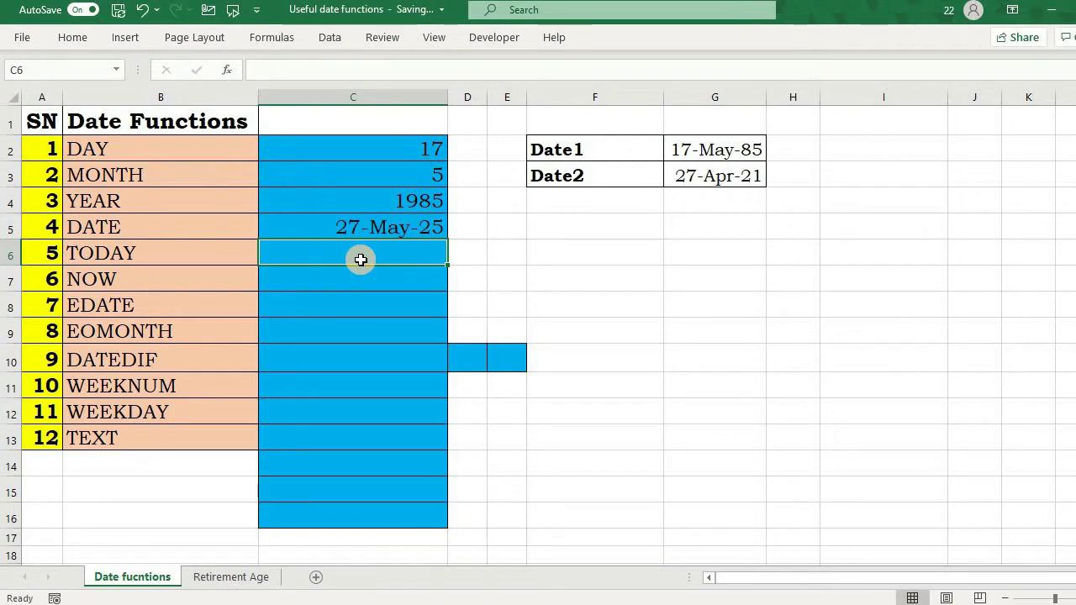
- Enter =TODAY() in cell C6 to return the current date
type("=today")
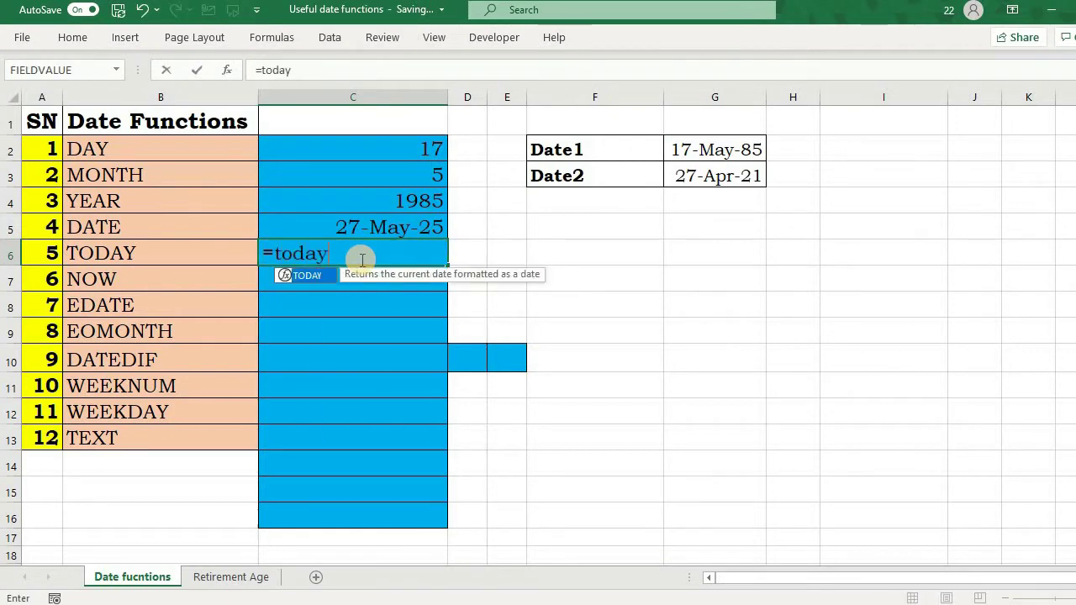
key("Tab")
type(")")
key("Return")
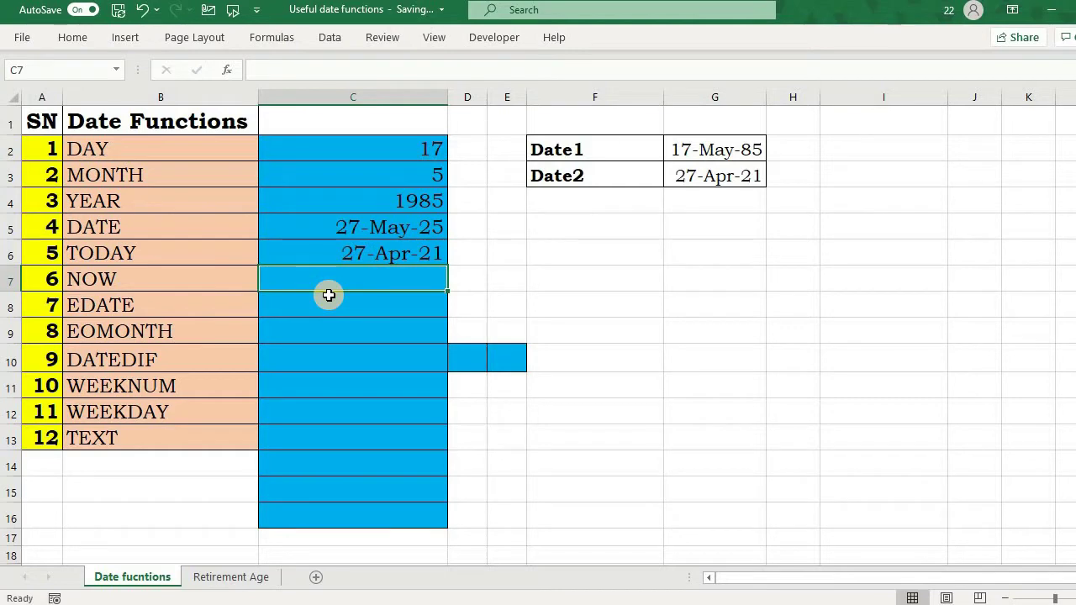
- Enter the NOW function in cell C7 to return the current date and time
type("=")
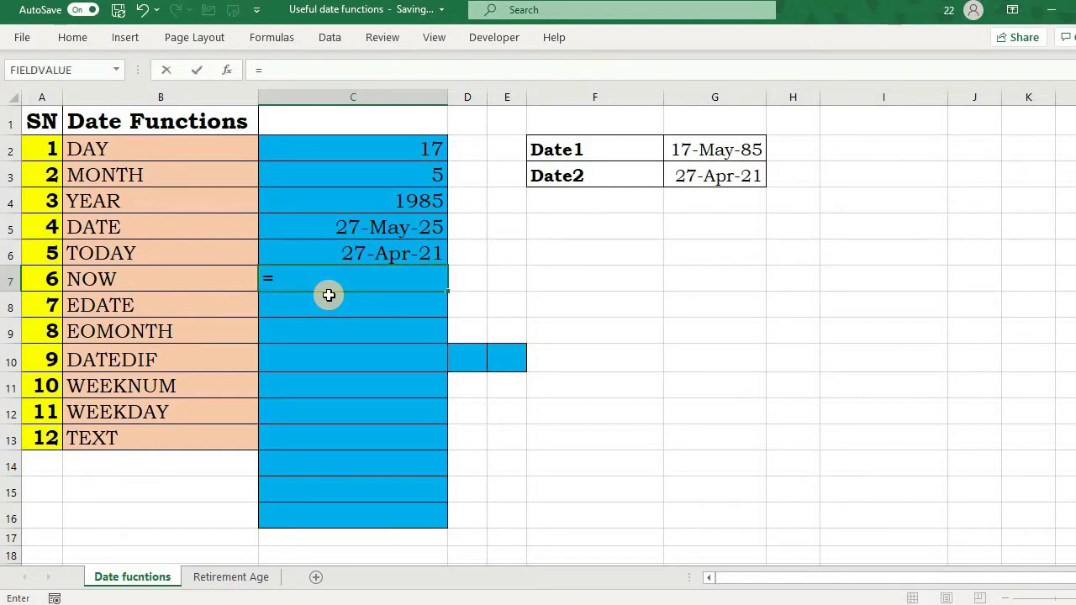
type("now")
key("Tab")
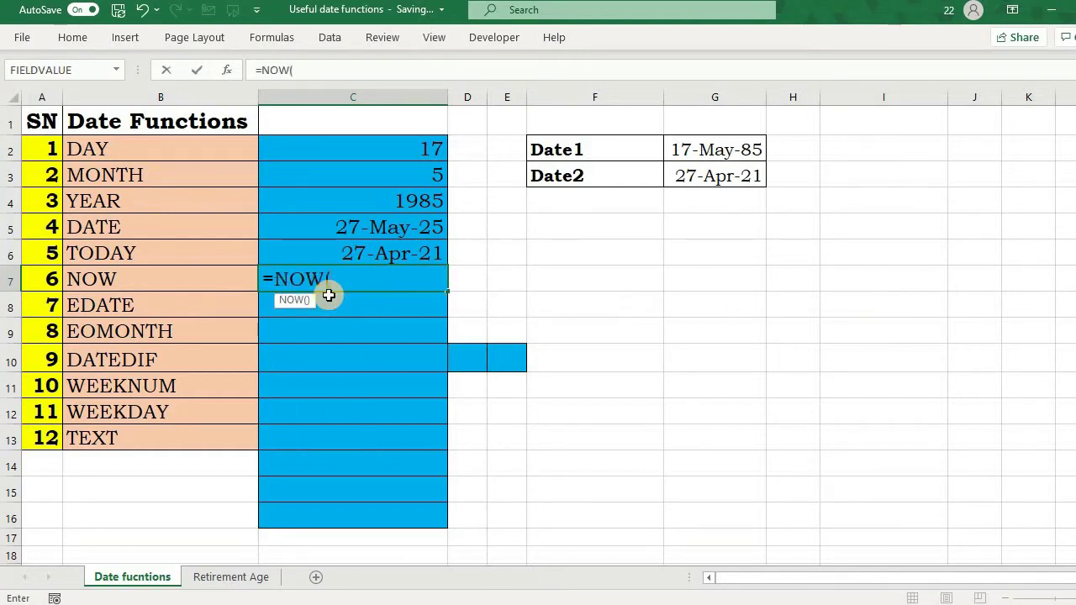
key("Return")
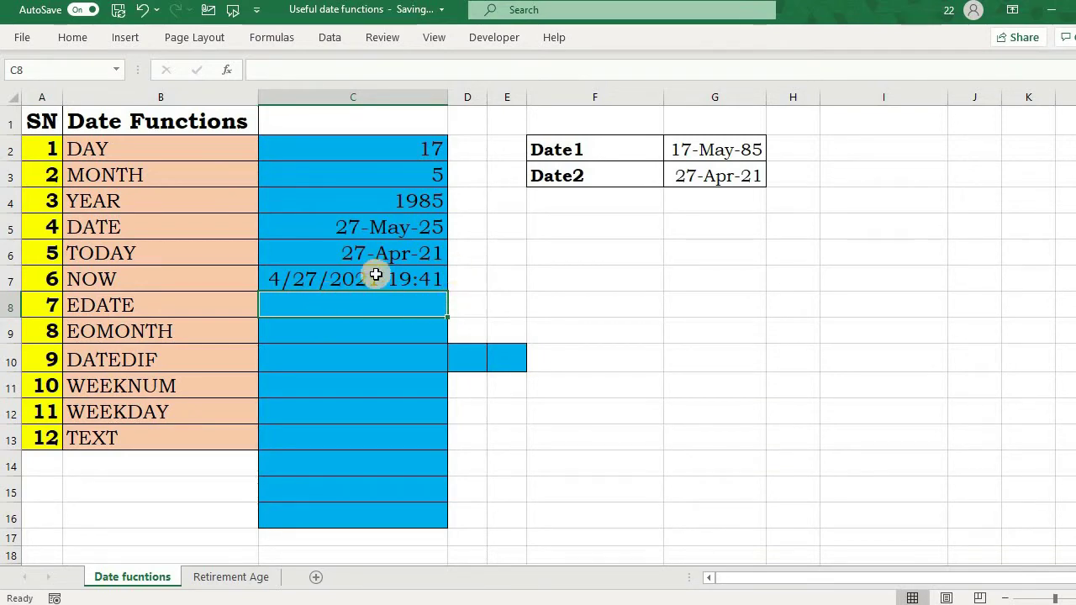
- Insert the current date as a static value in cell D6 and the current time as a static value in D7
left_click(472, 252)
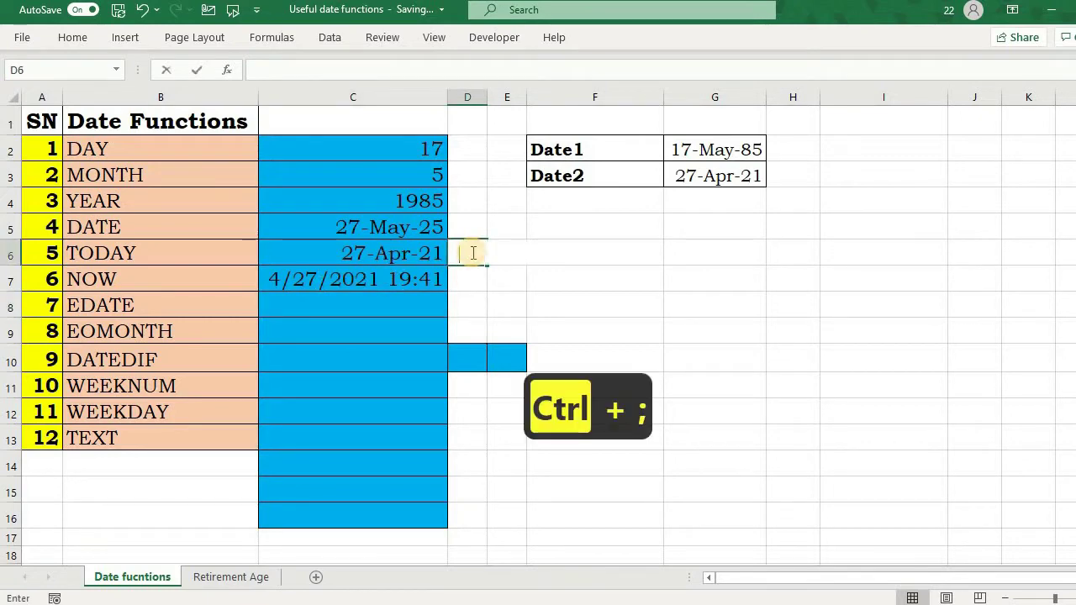
key("ctrl+semicolon")
key("Return")
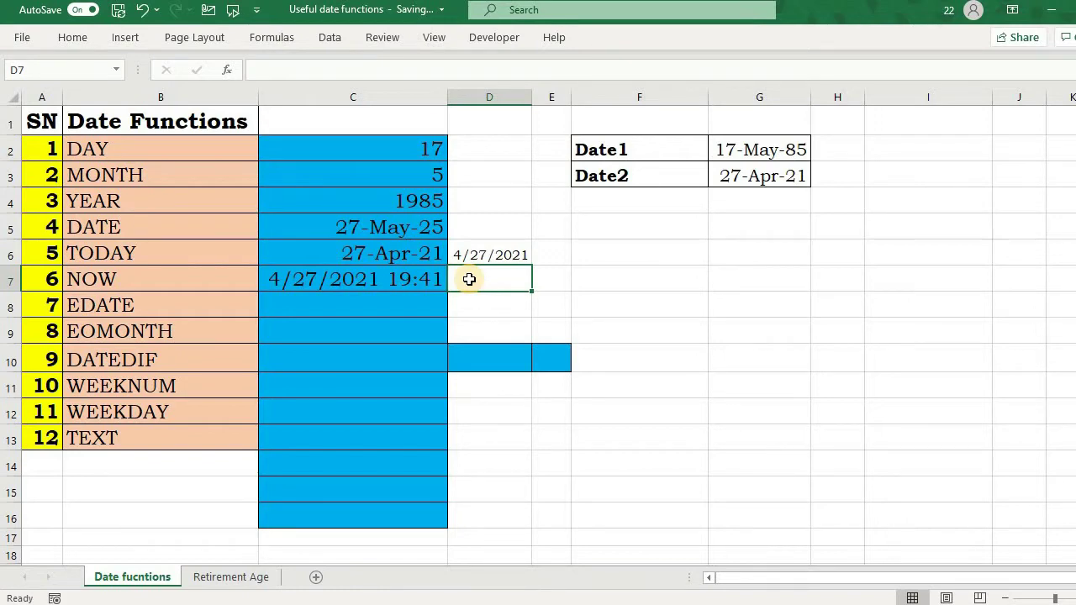
key("ctrl+shift+semicolon")
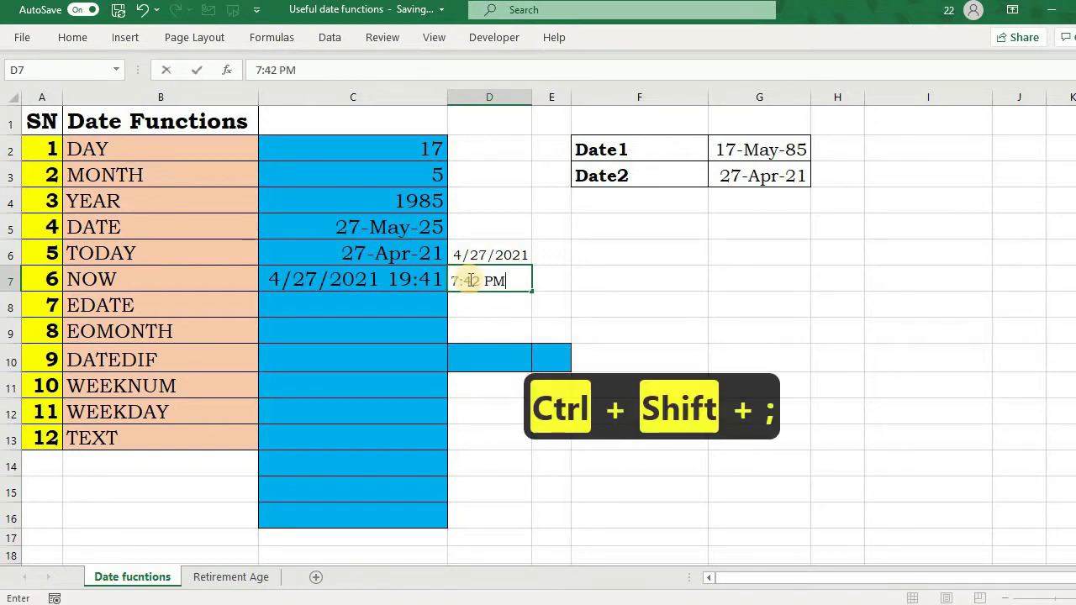
key("Return")
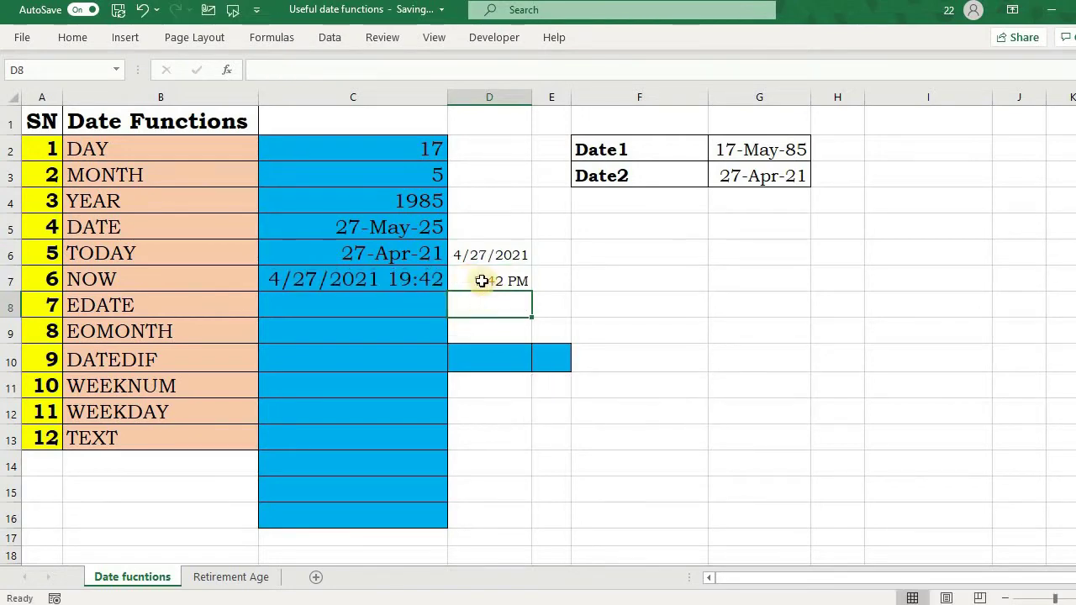
- Enter =EDATE(G3,3) in cell C8 to return the date three months after Date2
left_click(359, 311)
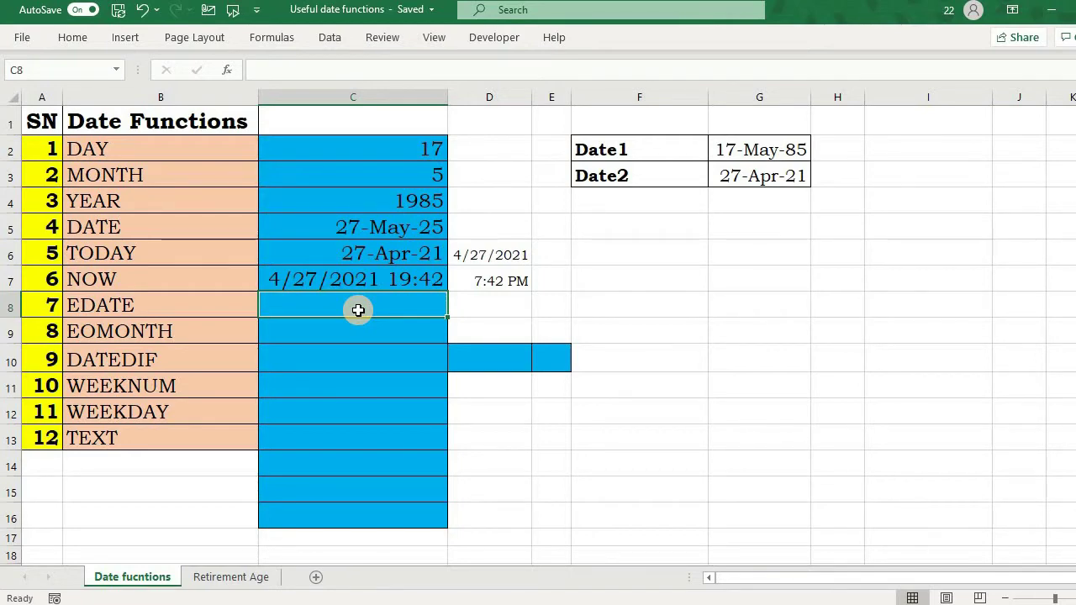
type("=eda")
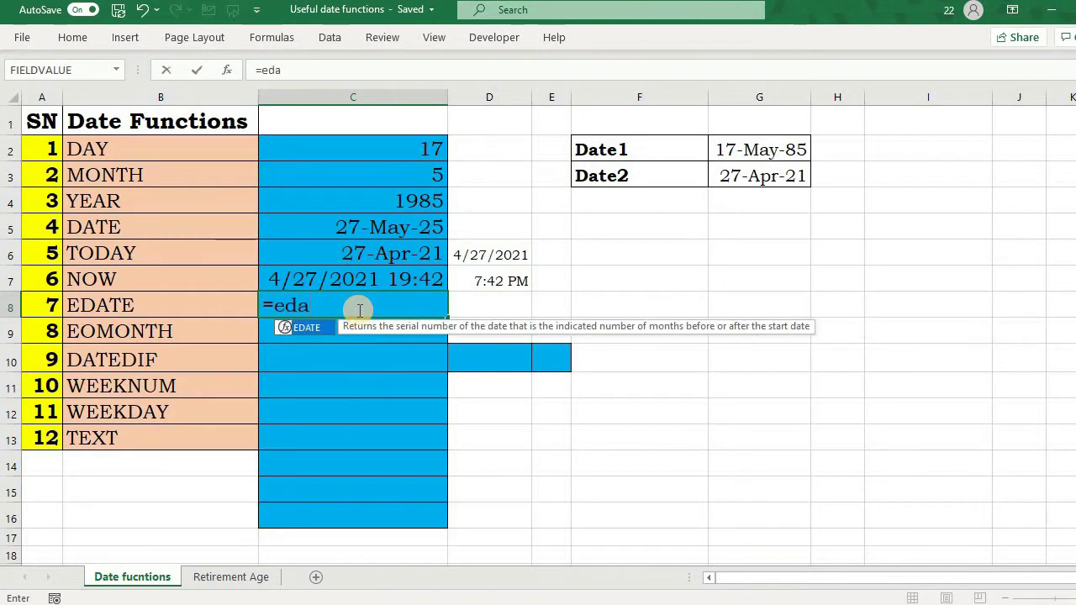
key("Tab")
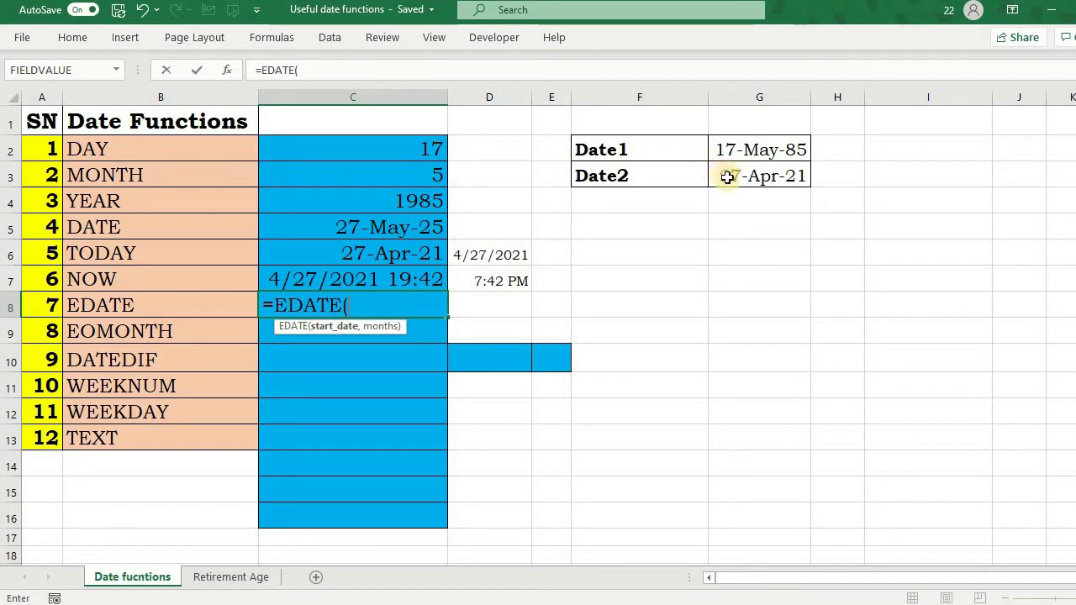
left_click(728, 179)
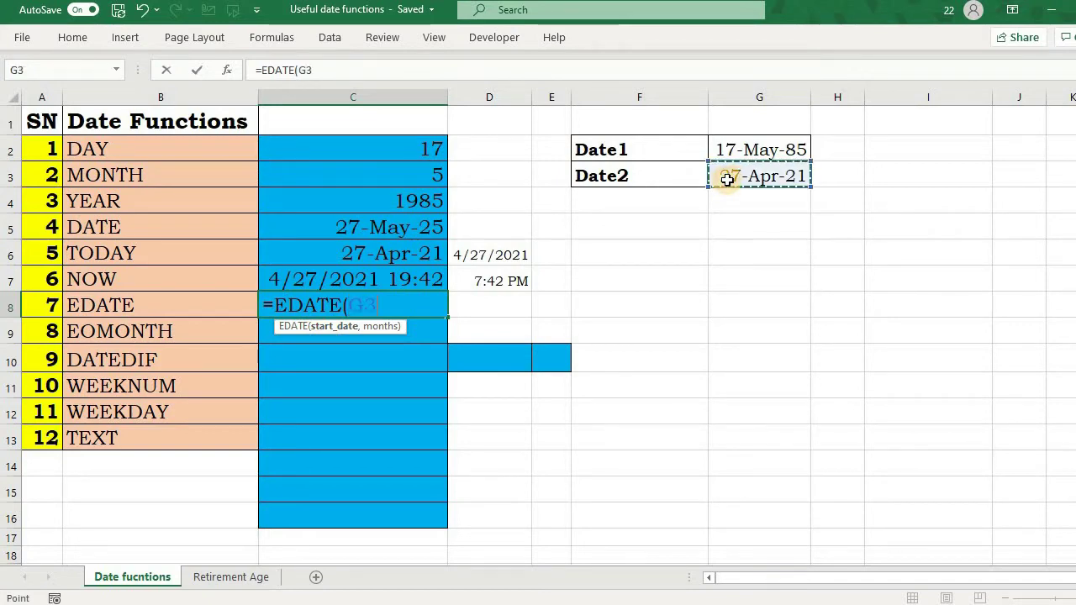
type(",")
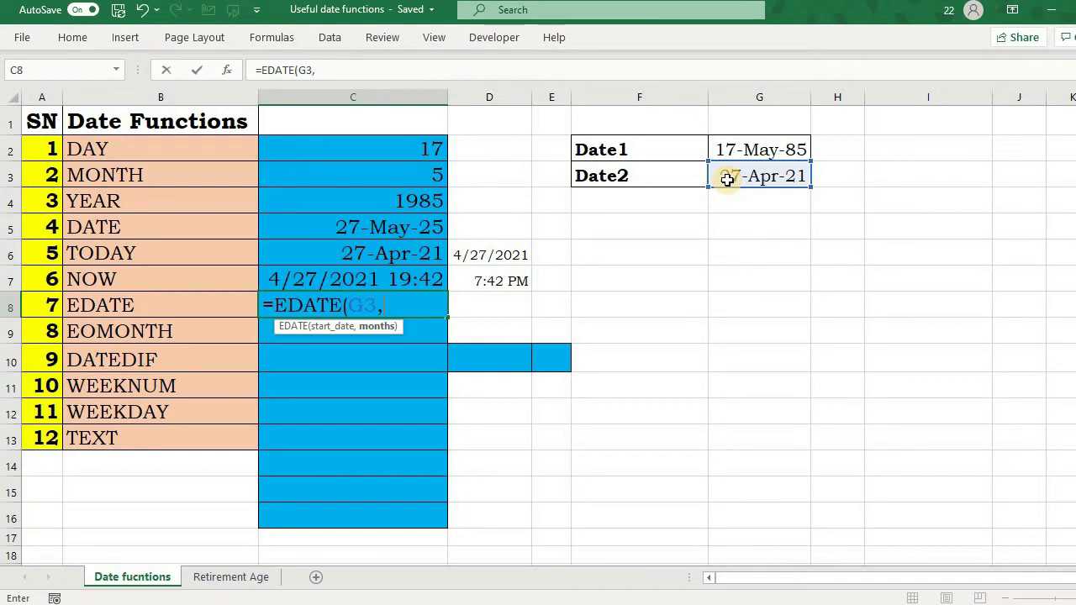
type("3")
key("ctrl+Return")
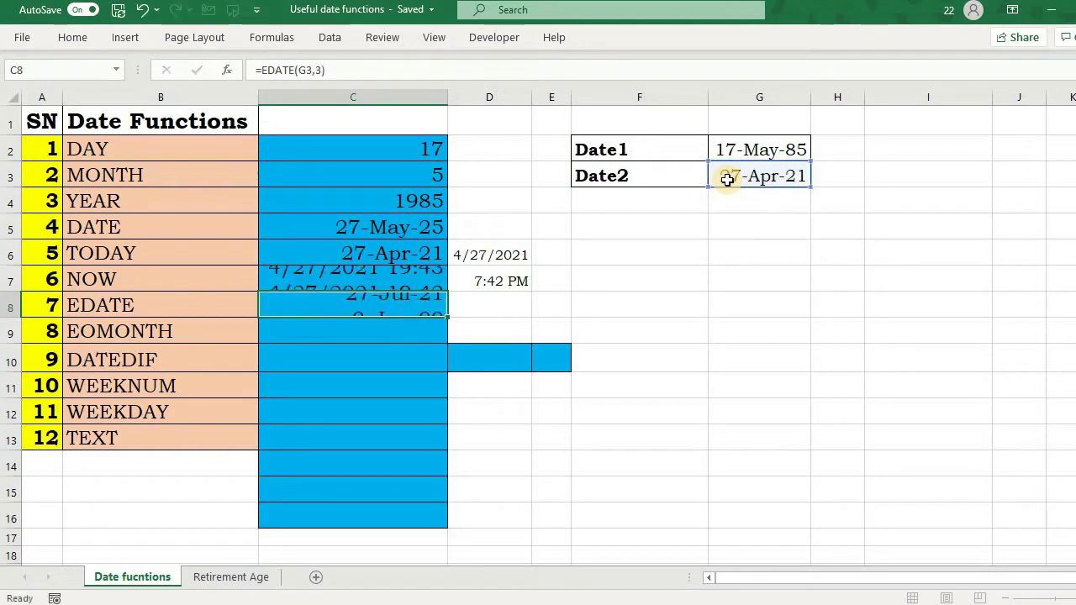
- Change the months argument of the EDATE formula in C8 to 10*12 to move Date2 forward ten years
double_click(348, 305)
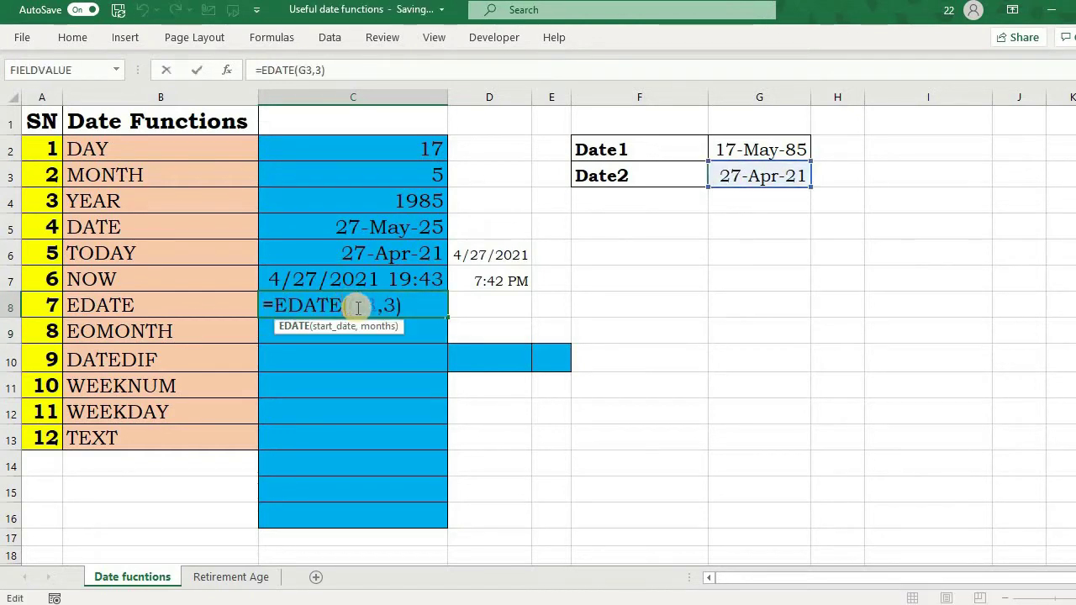
double_click(389, 307)
key("BackSpace")
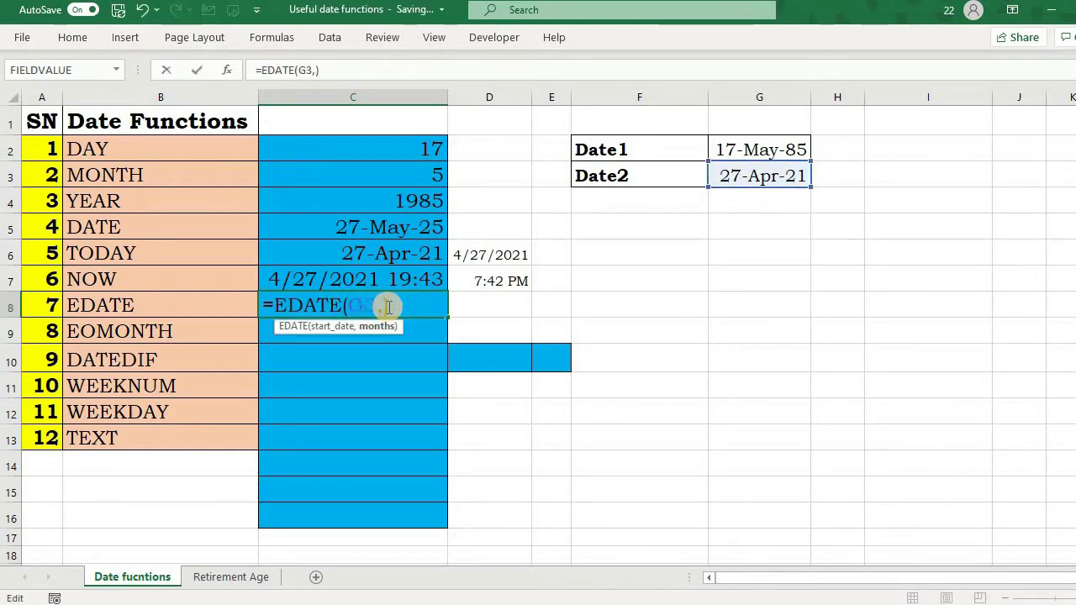
type("10")
type("*12")
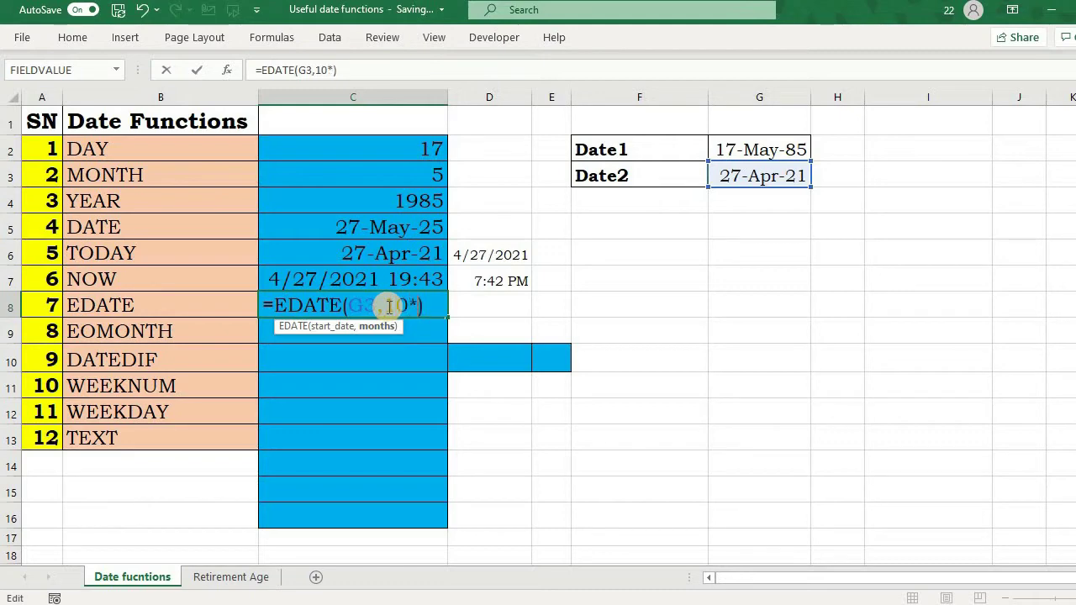
key("Return")
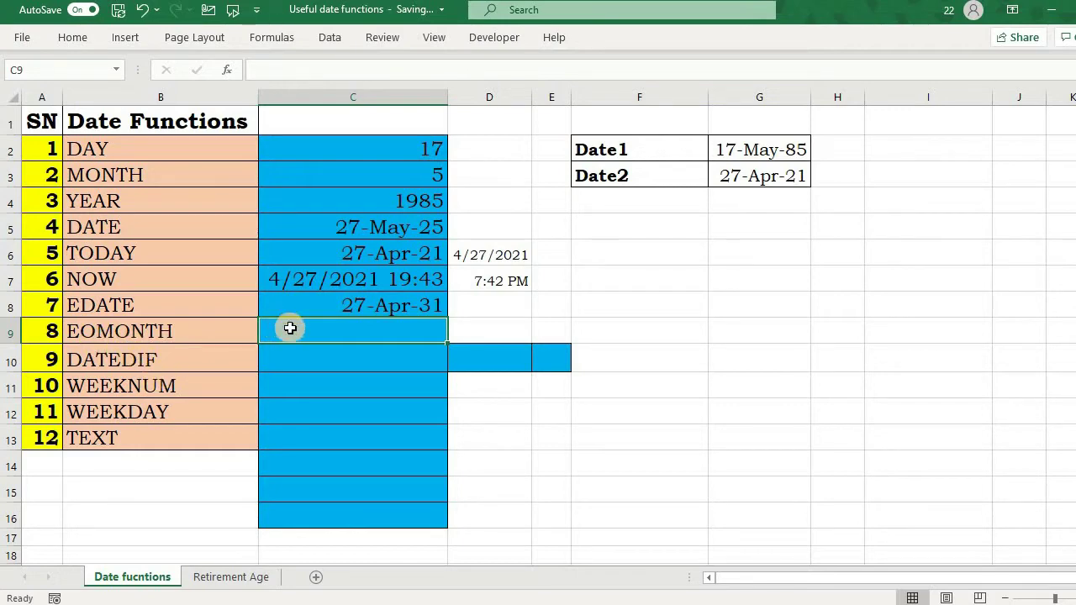
- Enter =EOMONTH(G3,0) in cell C9 to return the last day of Date2's month
type("=eom")
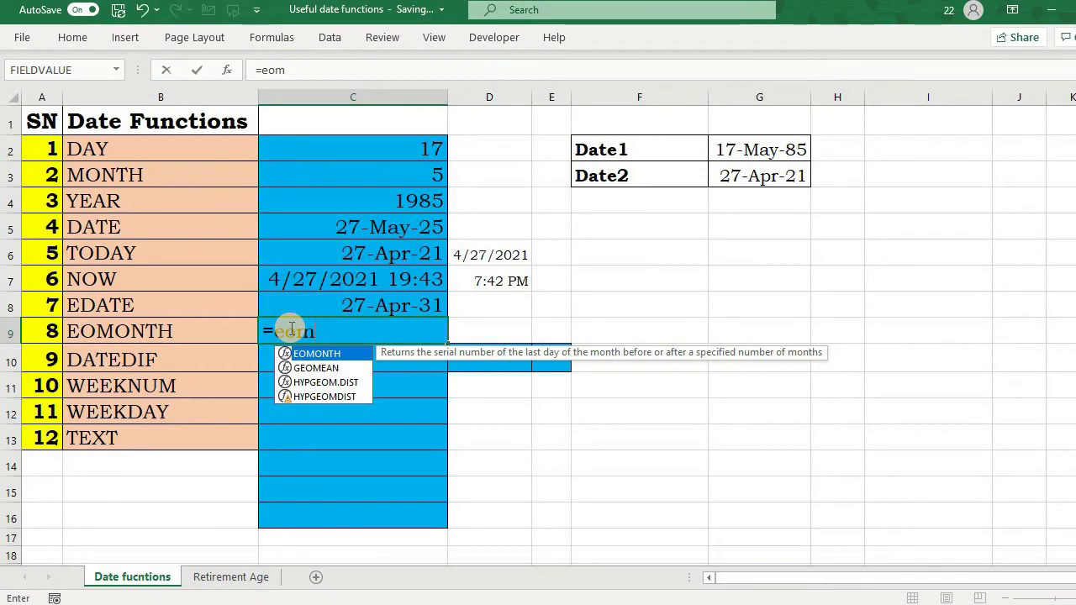
key("Tab")
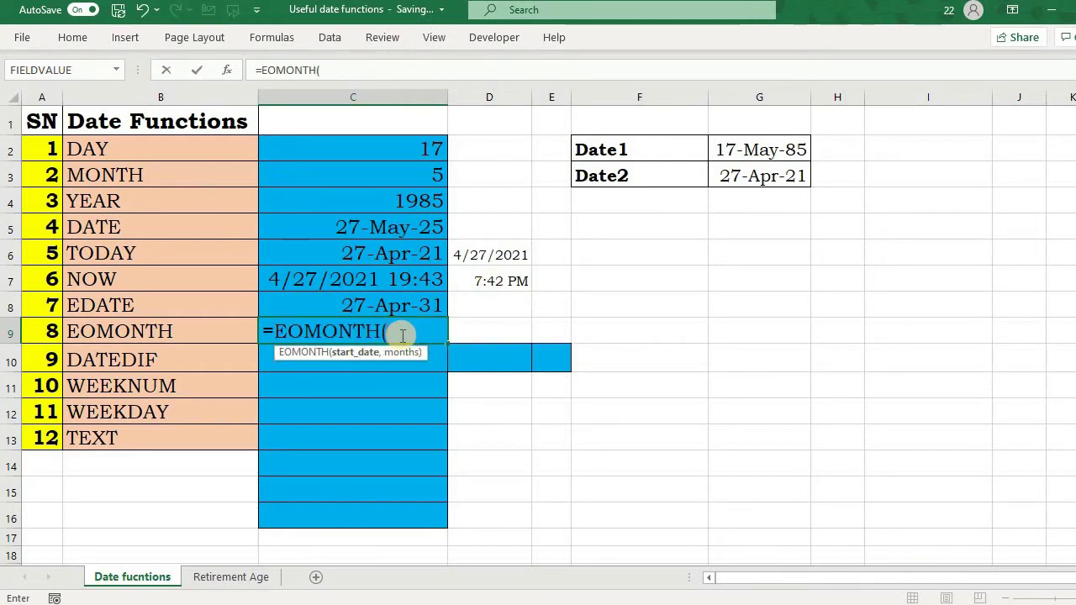
left_click(733, 178)
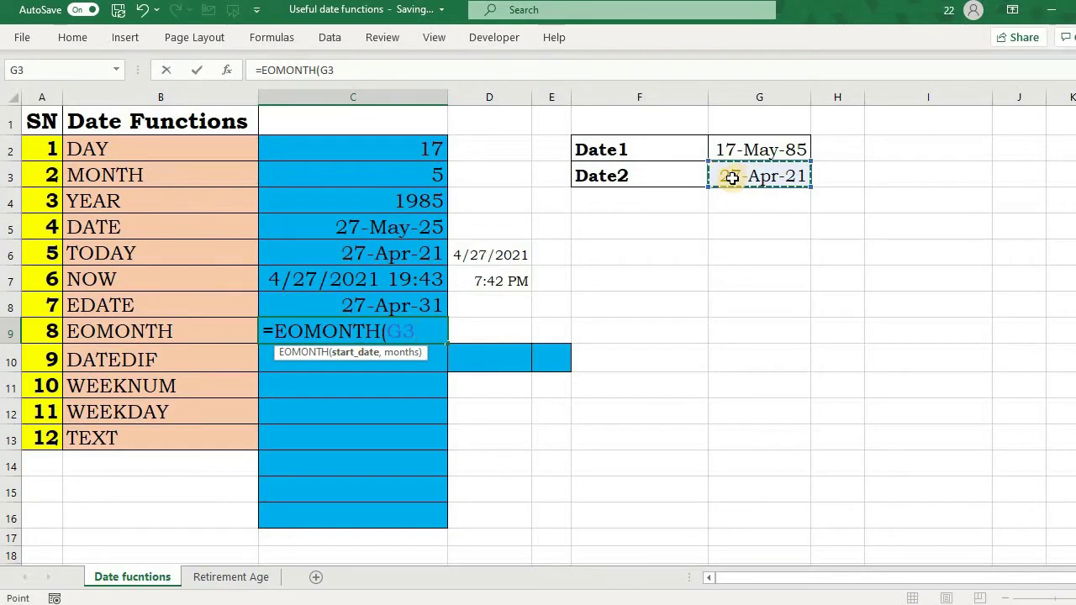
type(",0")
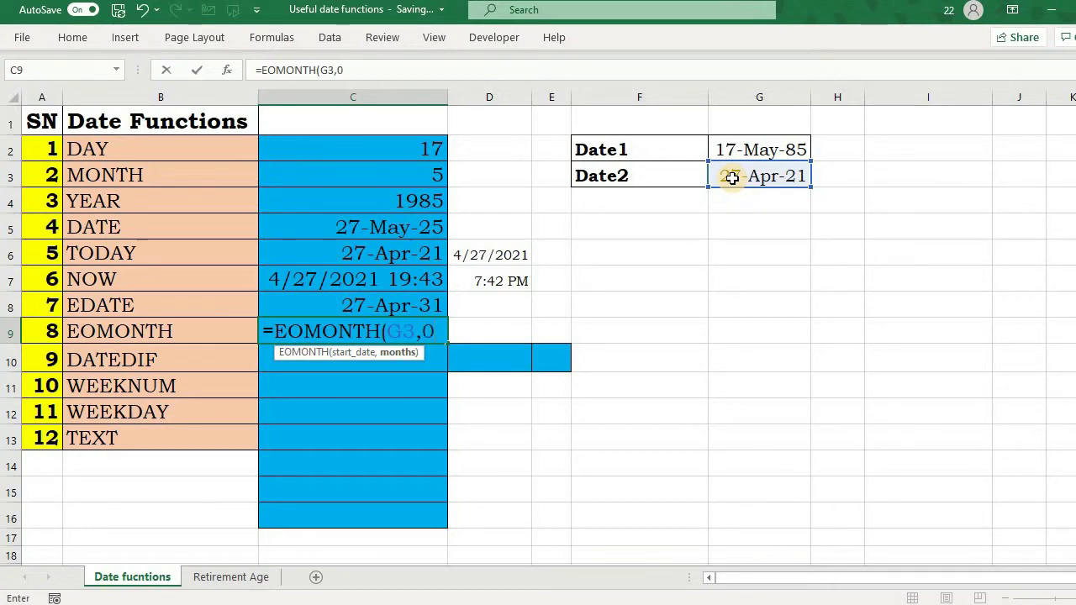
type(")")
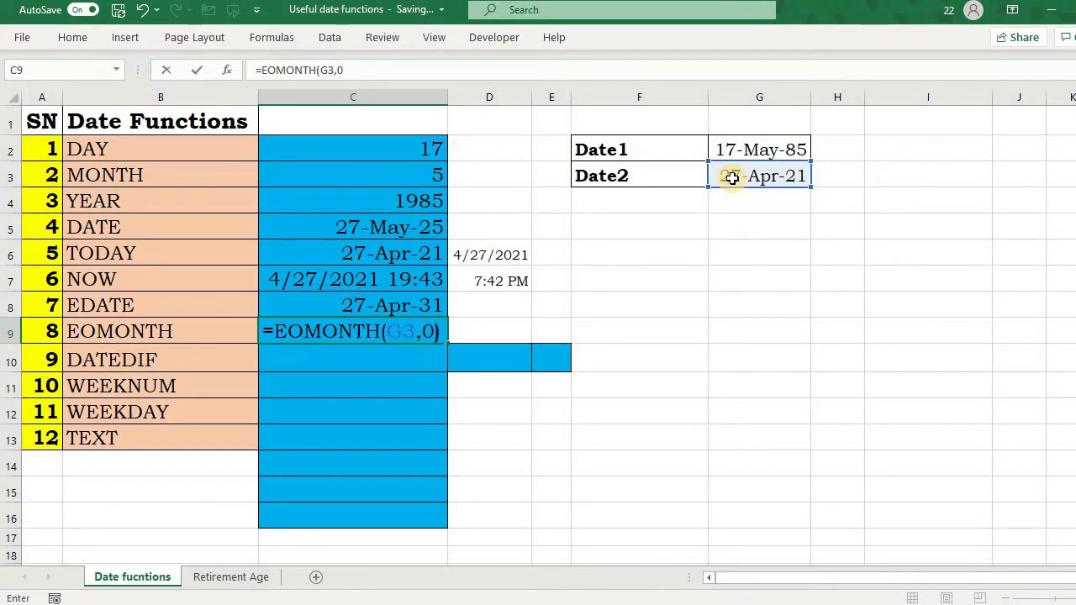
key("Return")
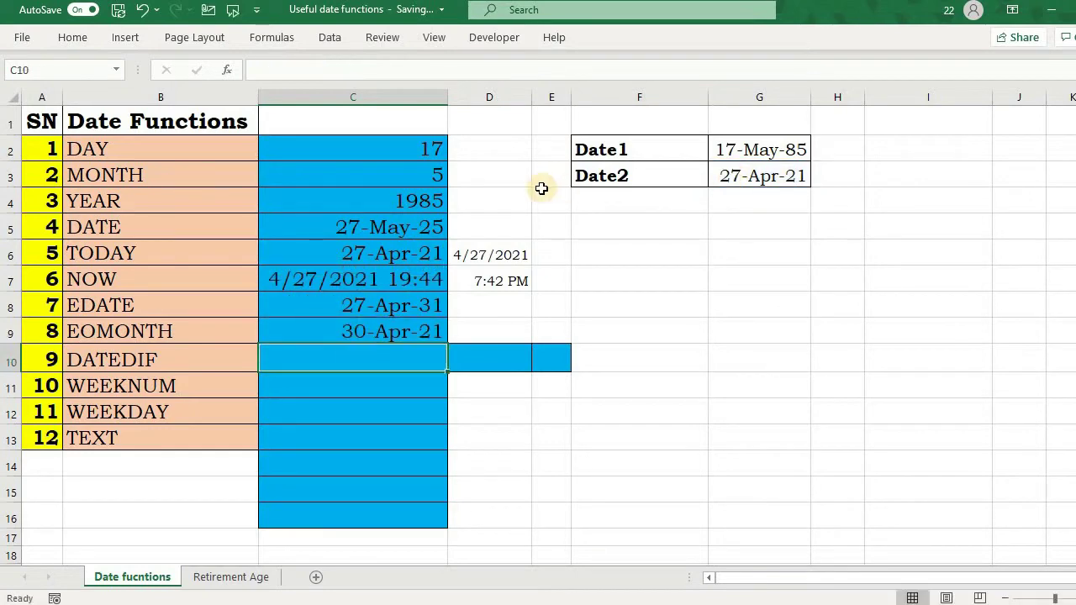
- Set the months argument of the EOMONTH formula in C9 to 5
left_click(344, 327)
double_click(406, 330)
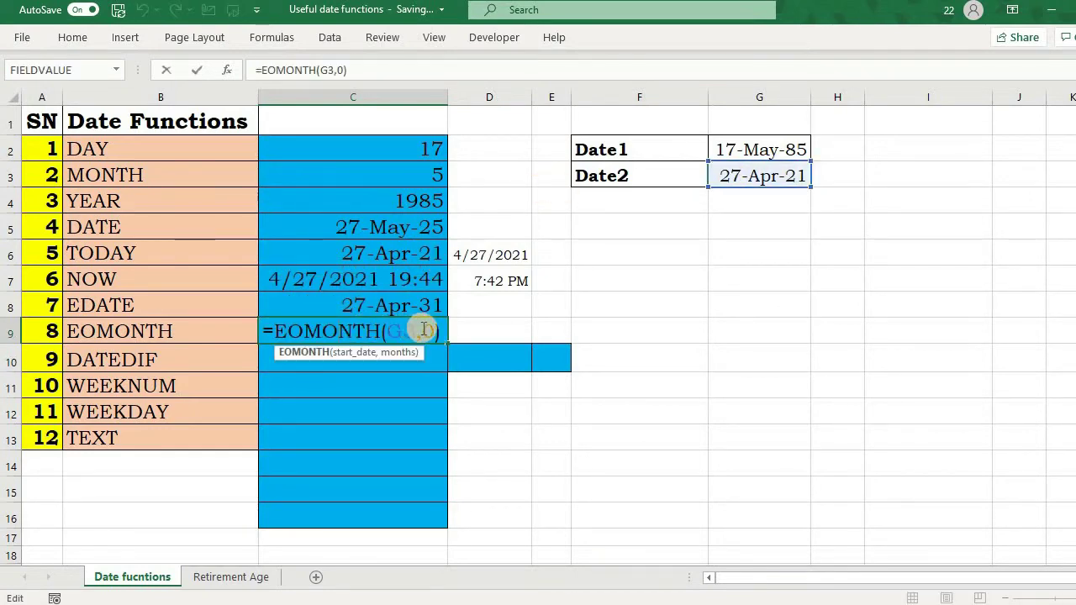
left_click(423, 329)
key("BackSpace")
type("5")
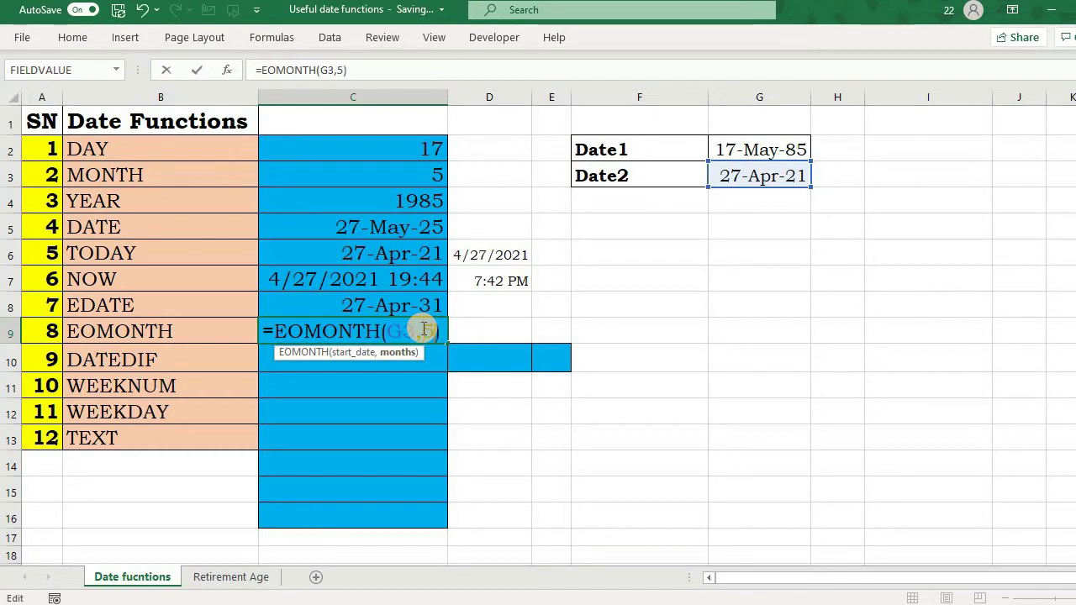
key("Return")
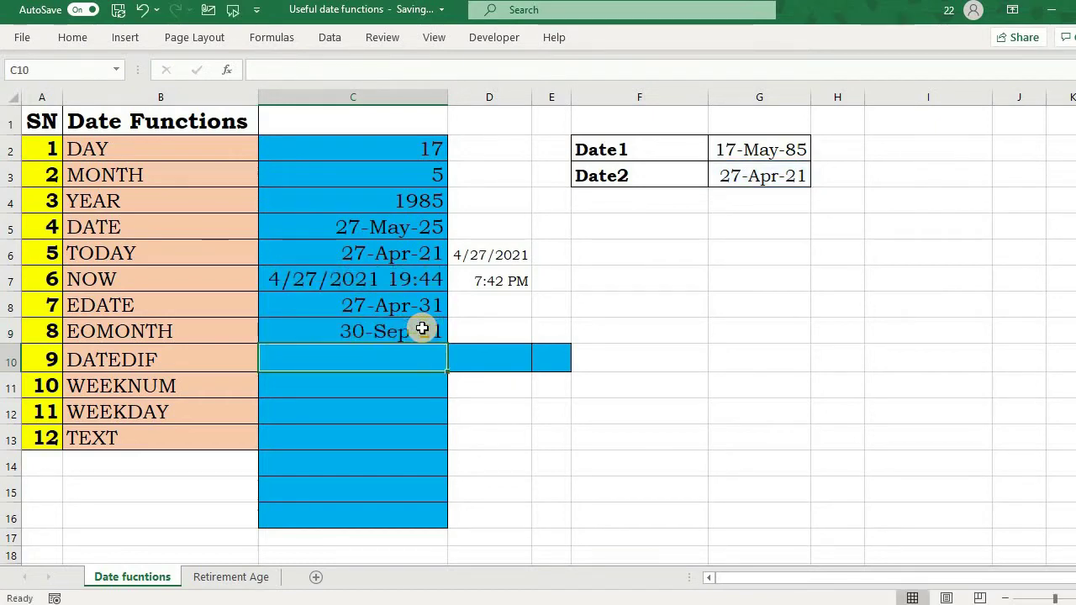
- Change the months argument of the EOMONTH formula in C9 to -5*12 to get the month end five years earlier
left_click(343, 334)
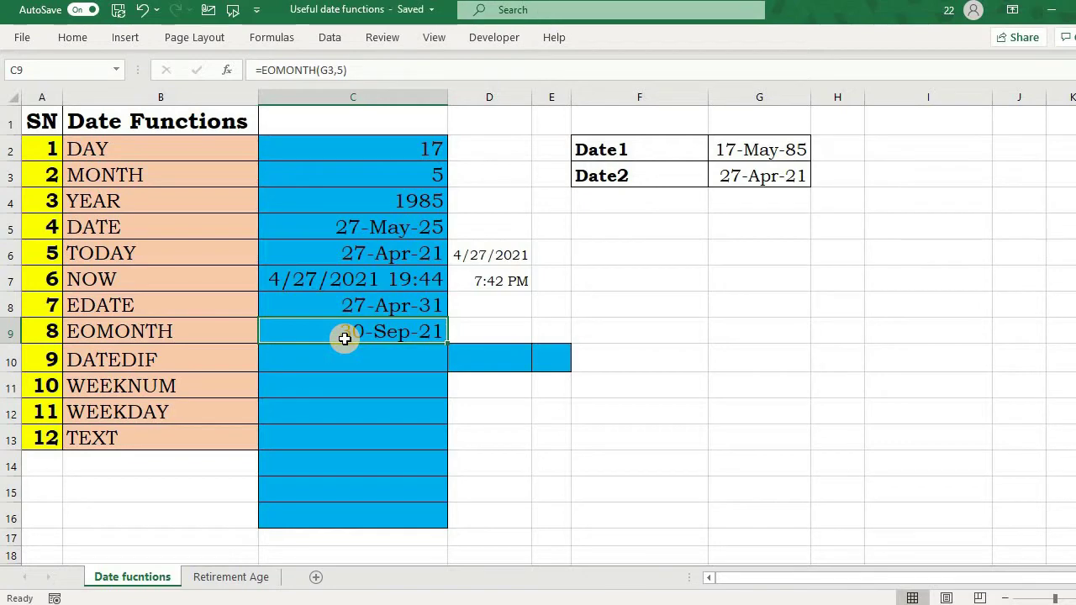
double_click(345, 337)
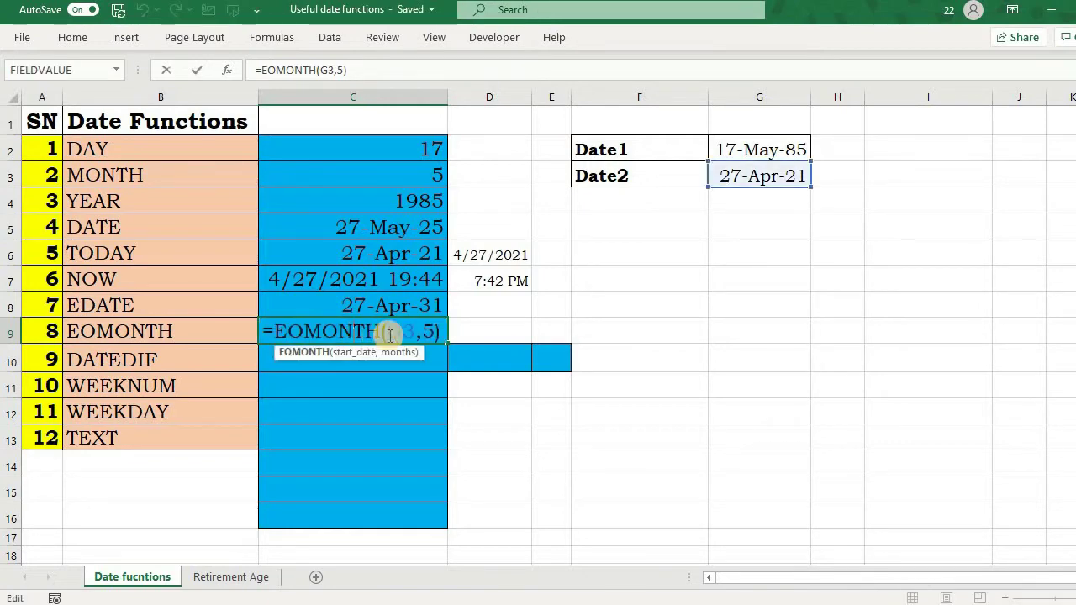
left_click(427, 331)
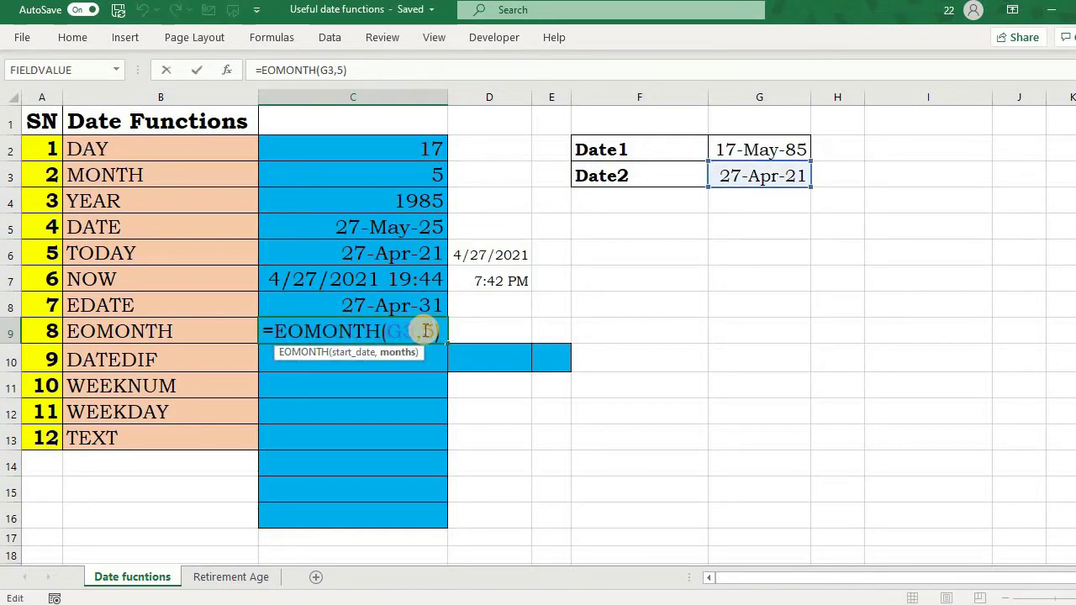
type("-")
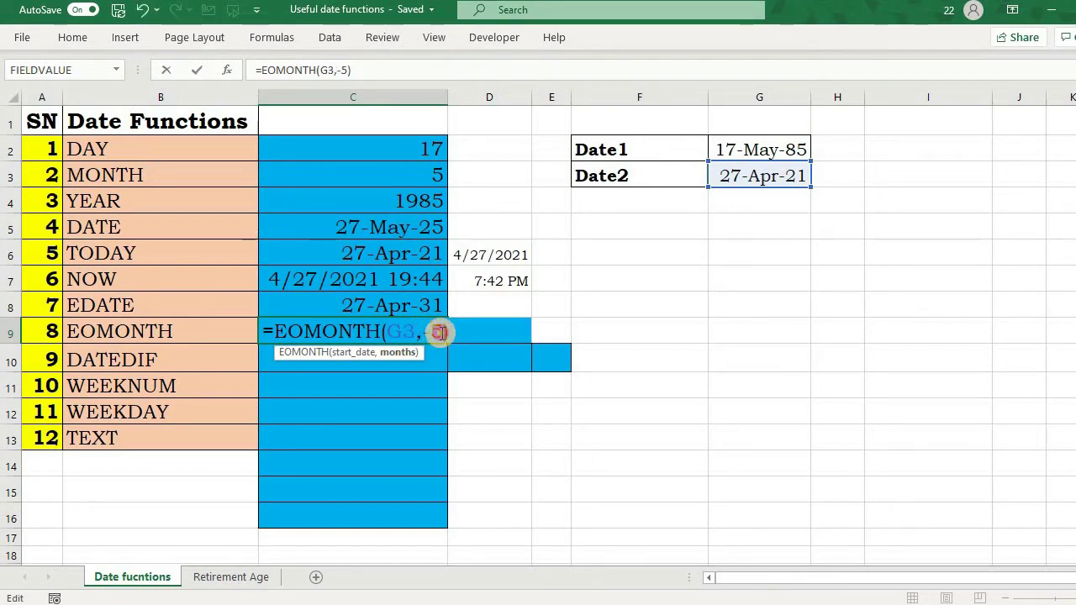
type("*12")
key("Return")
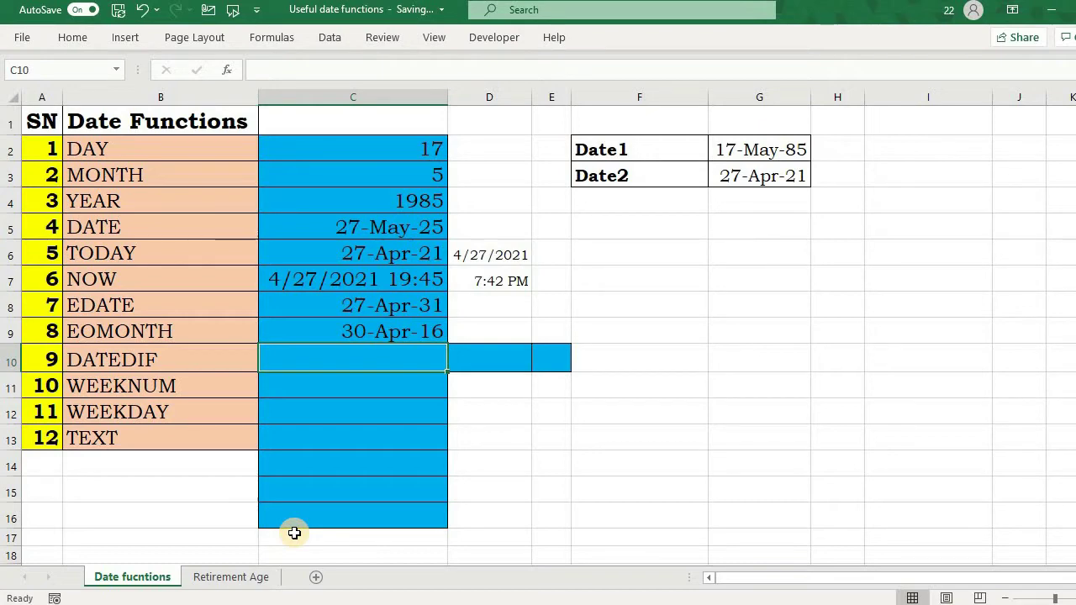
- Enter =DATEDIF(G2,G3,"d") in cell C10 to calculate the days between Date1 and Date2
type("=date")
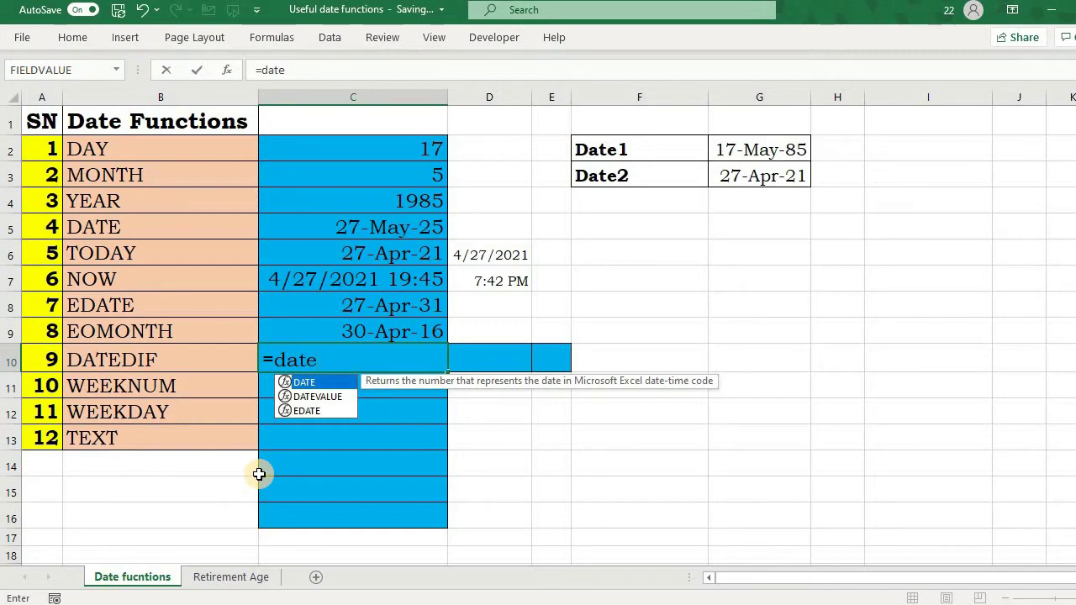
type("dif(")
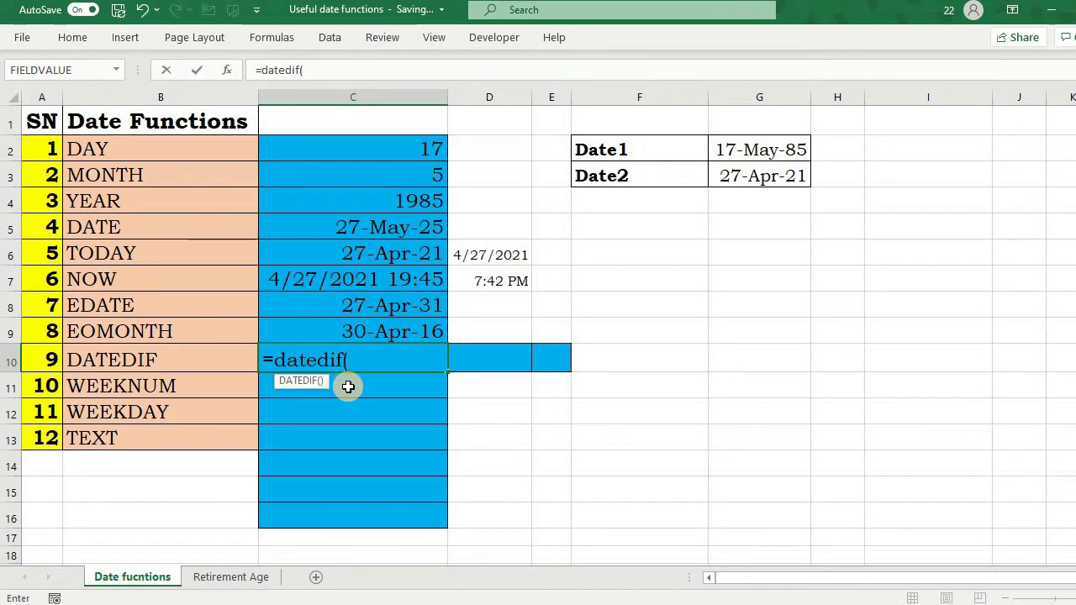
left_click(735, 148)
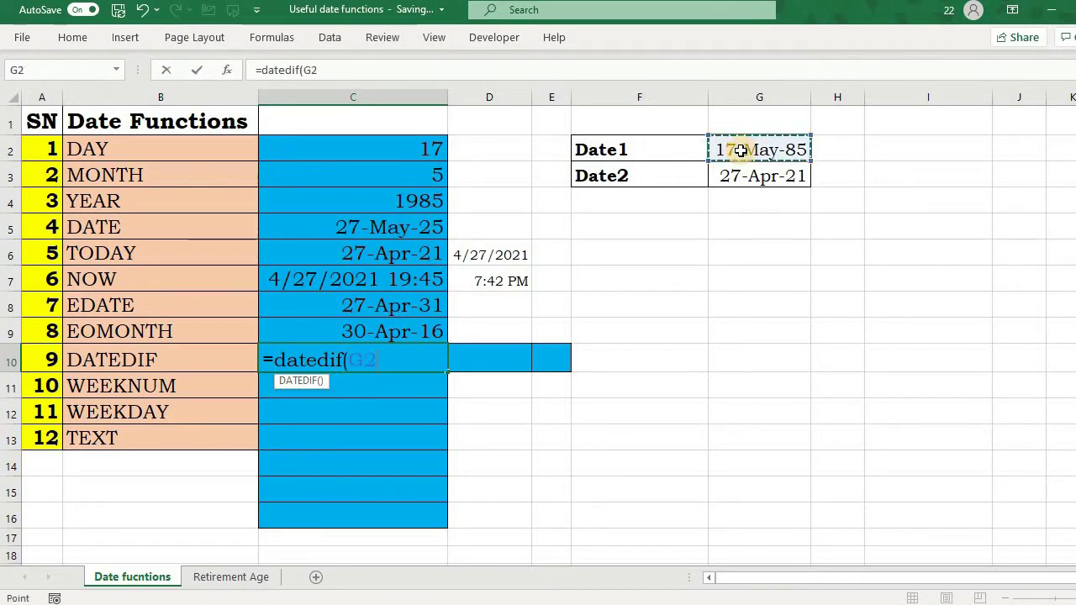
type(",")
left_click(756, 174)
type(",")
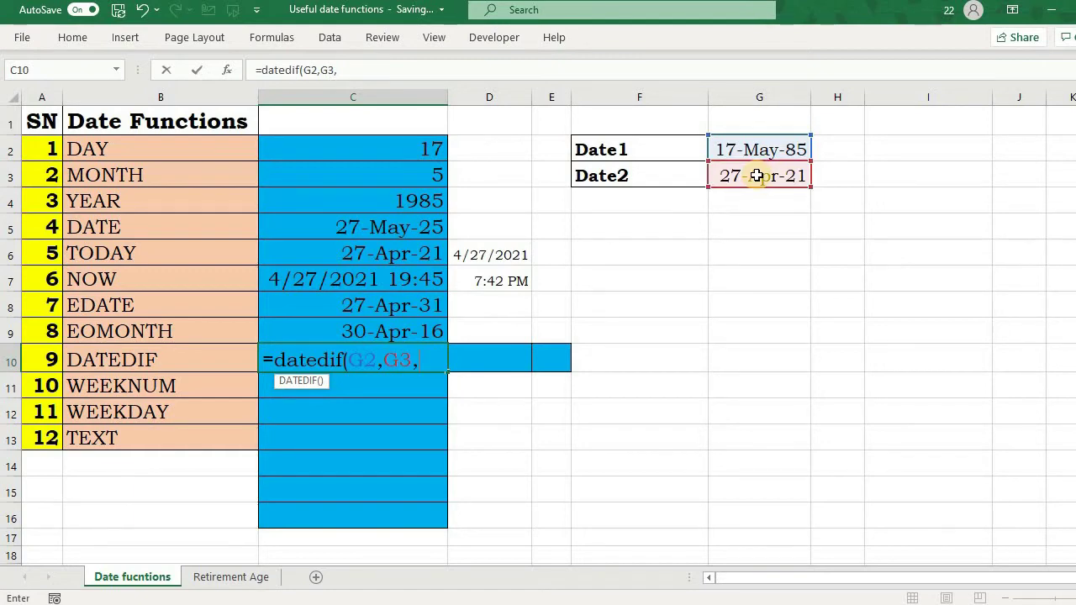
type("\"d")
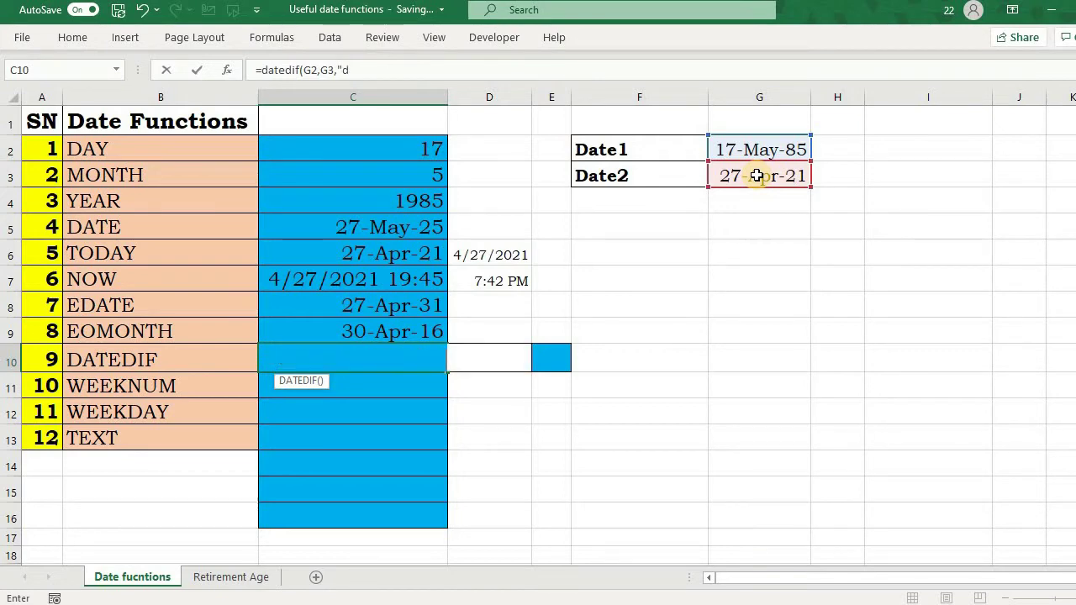
type("\")")
key("Return")
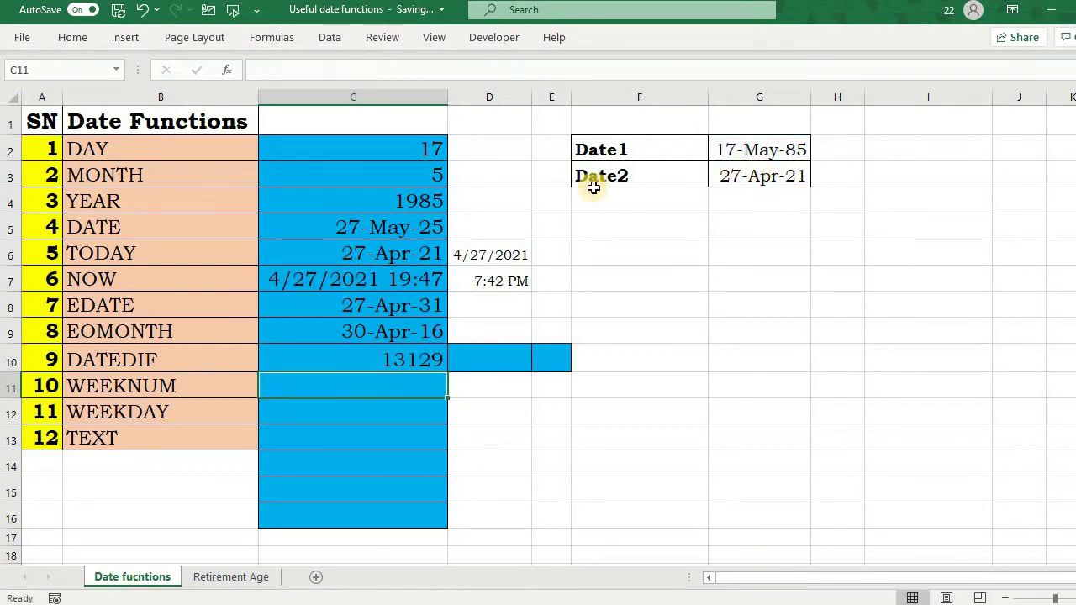
- Change the DATEDIF unit in C10 to "m" to calculate the difference in months
double_click(370, 360)
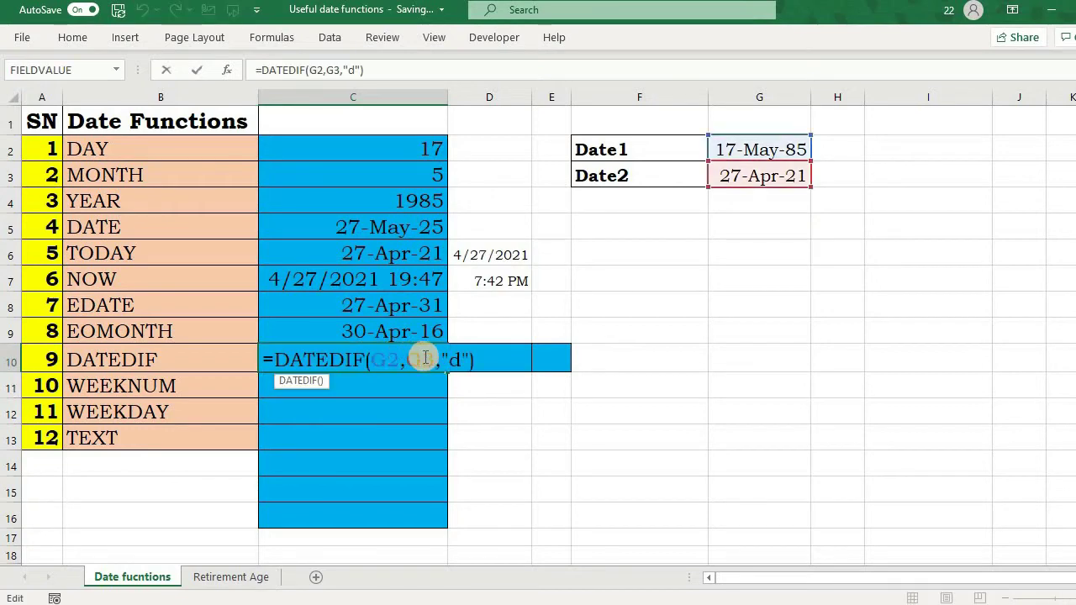
key("BackSpace")
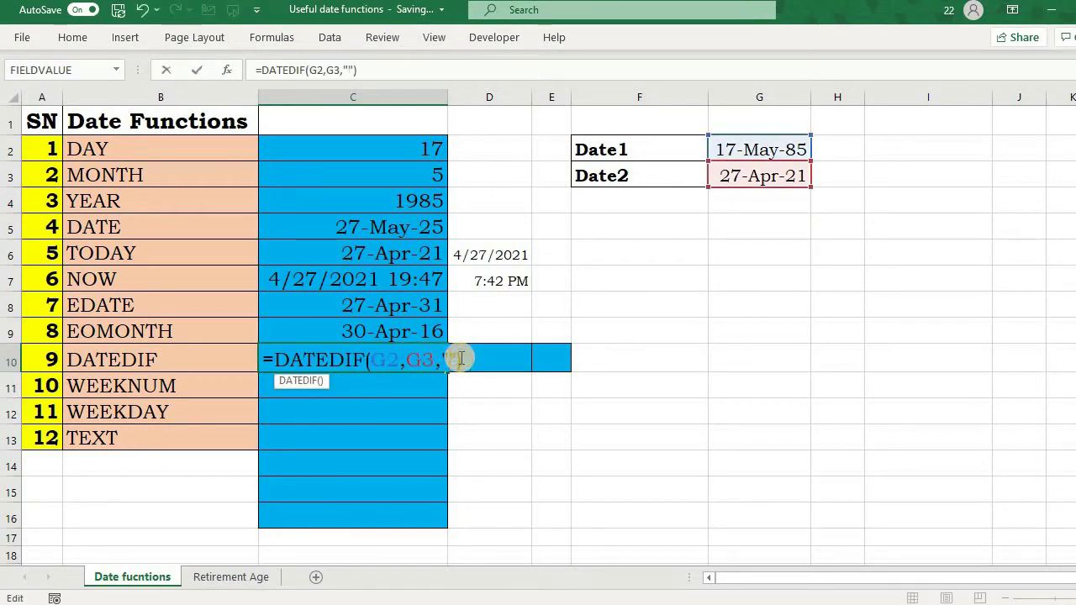
type("m")
key("Return")
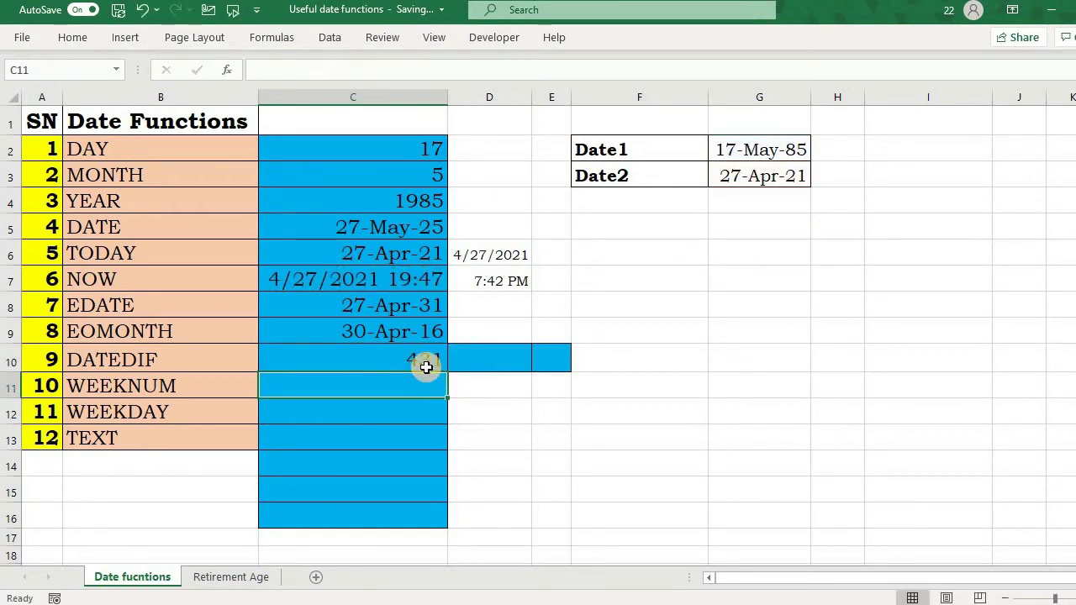
- Change the DATEDIF unit in C10 to "y" to calculate the difference in complete years
double_click(399, 361)
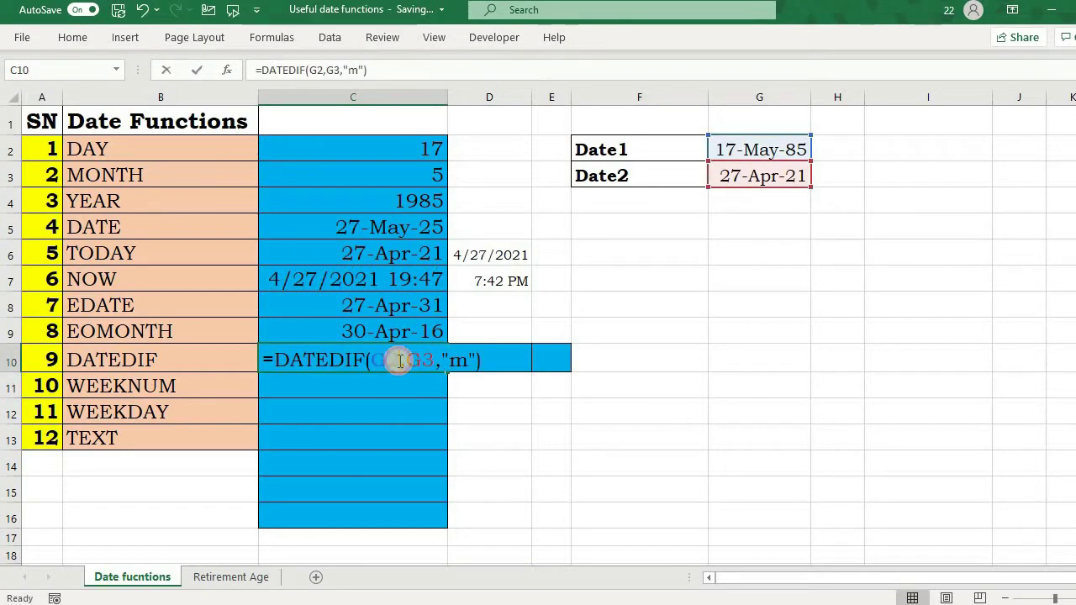
left_click(464, 359)
key("BackSpace")
type("y")
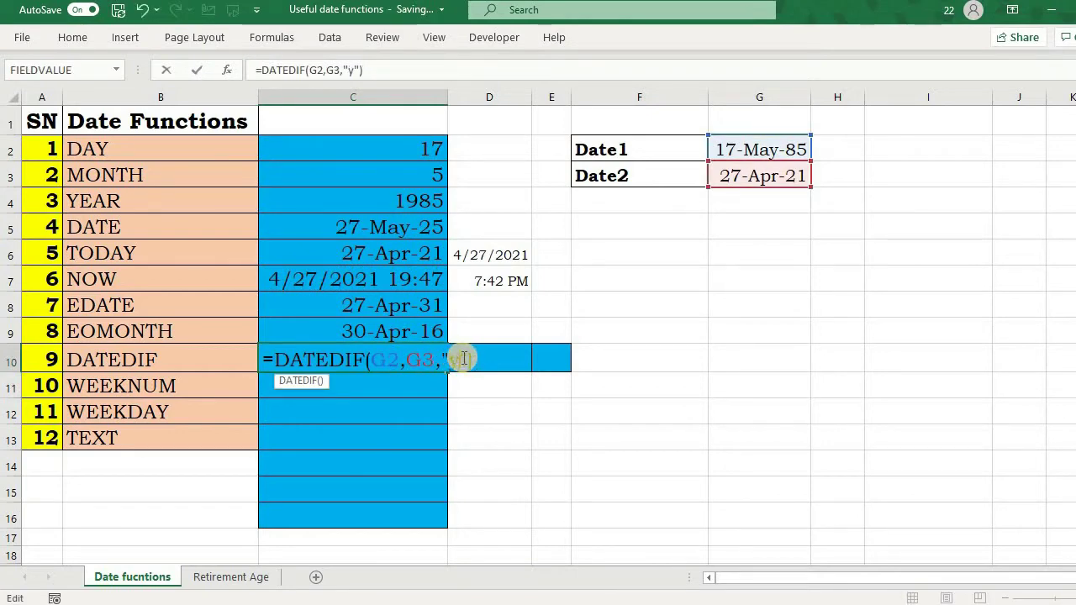
key("Return")
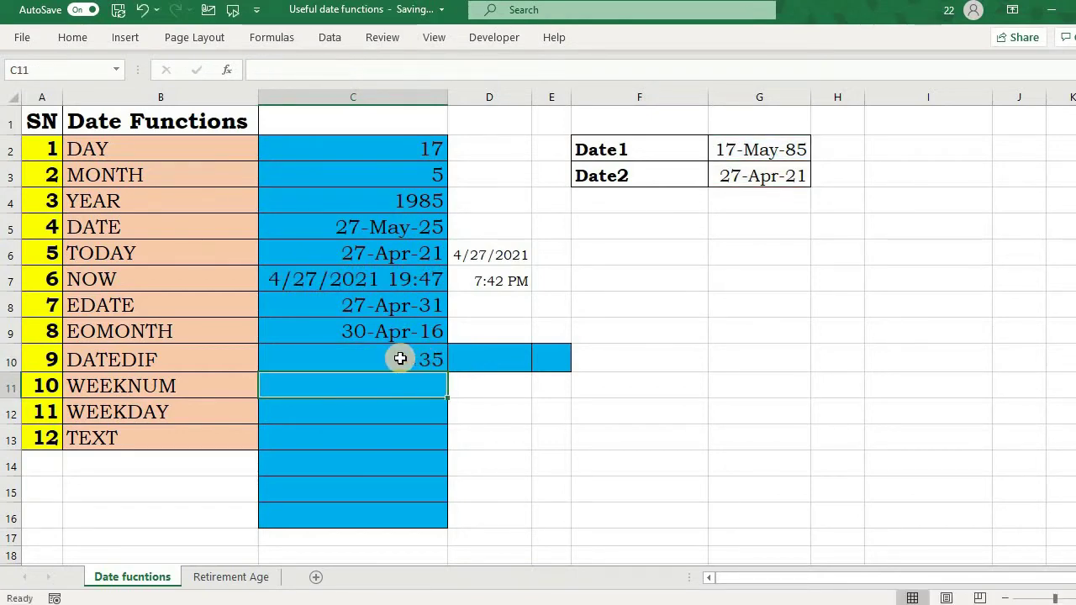
- Make both date references in the C10 DATEDIF formula absolute, as $G$2 and $G$3
double_click(401, 359)
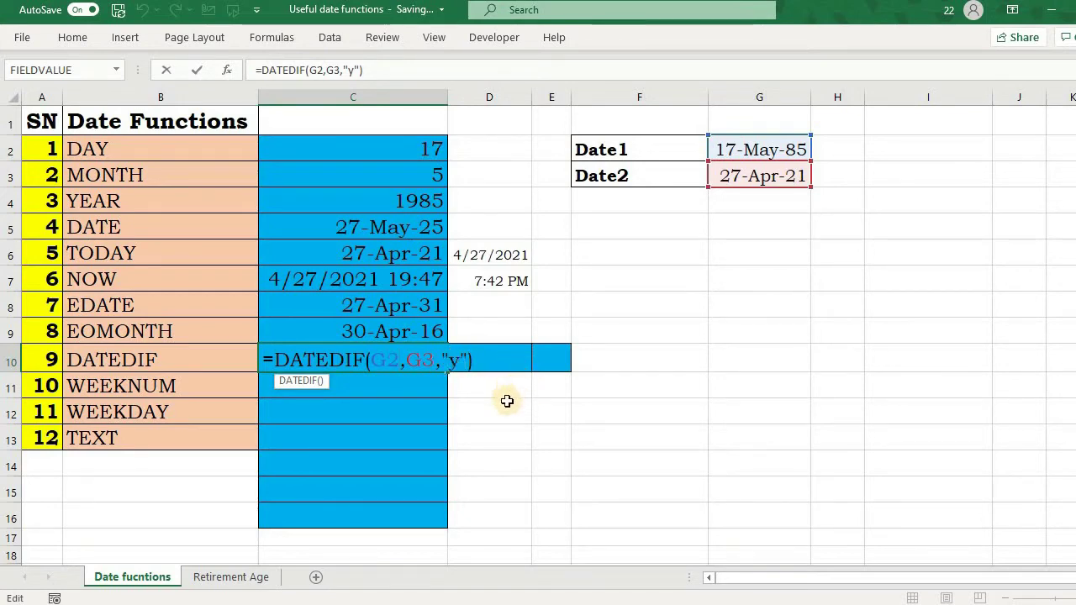
key("Return")
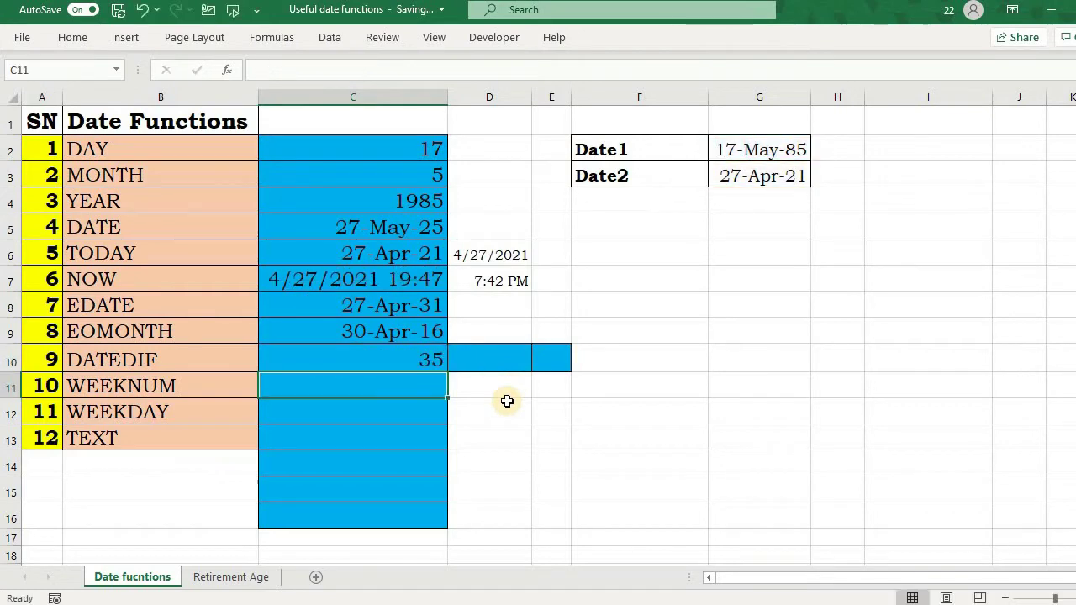
key("ctrl+z")
double_click(392, 360)
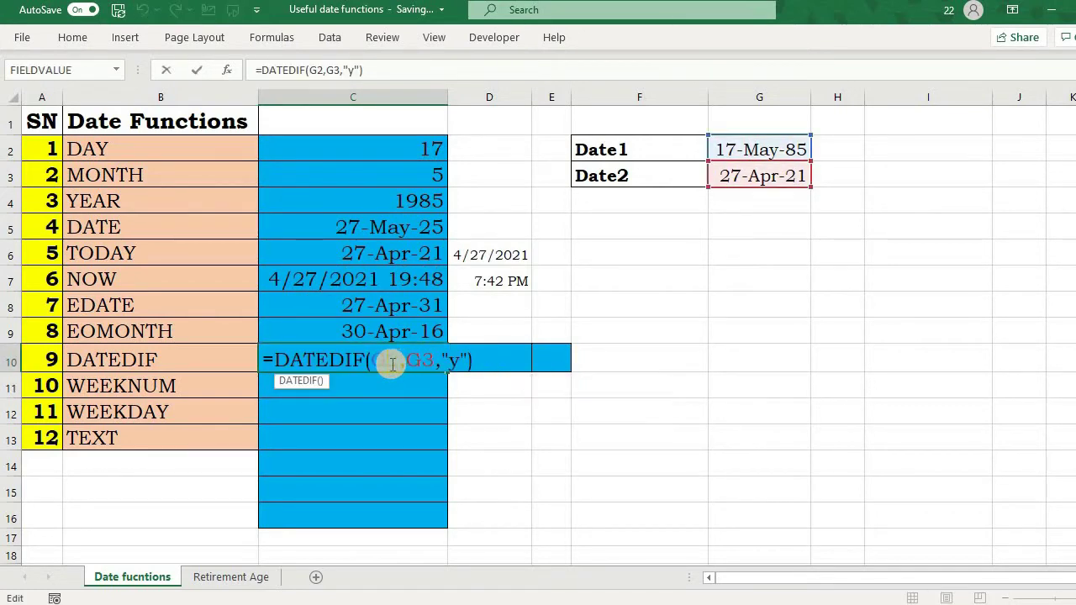
key("F4")
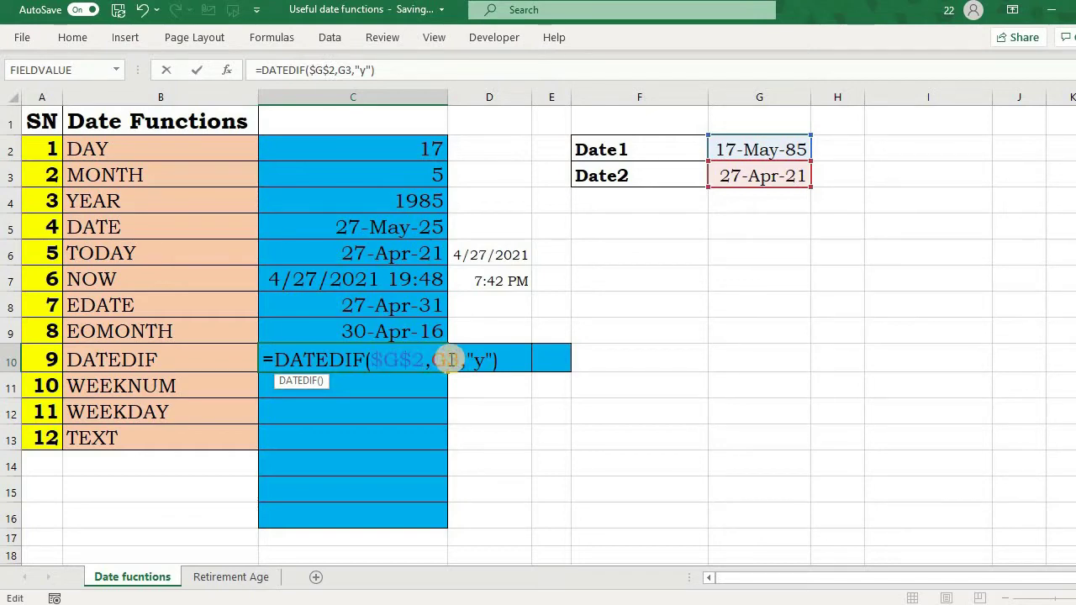
key("F4")
key("Return")
- Copy the DATEDIF formula from C10 to D10 and change its unit to "ym" for the months beyond complete years
left_click(409, 354)
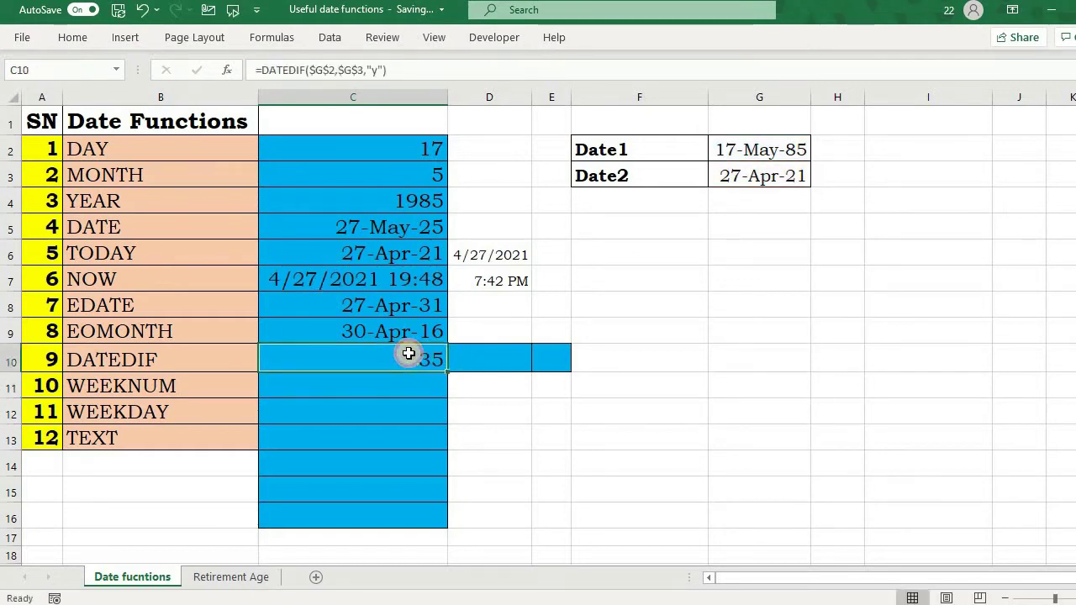
key("ctrl+c")
key("Right")
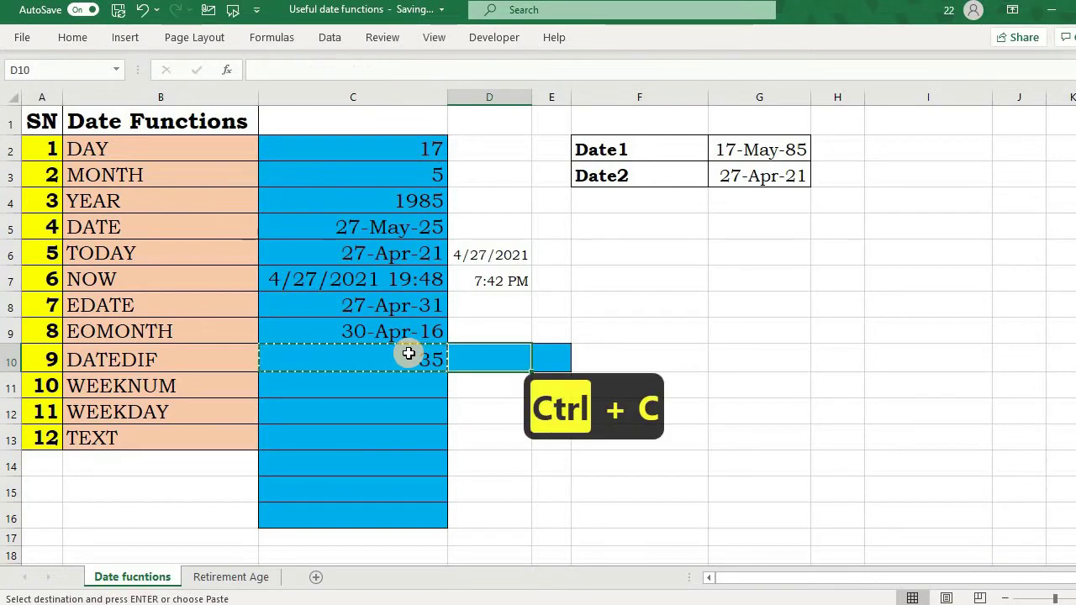
key("ctrl+v")
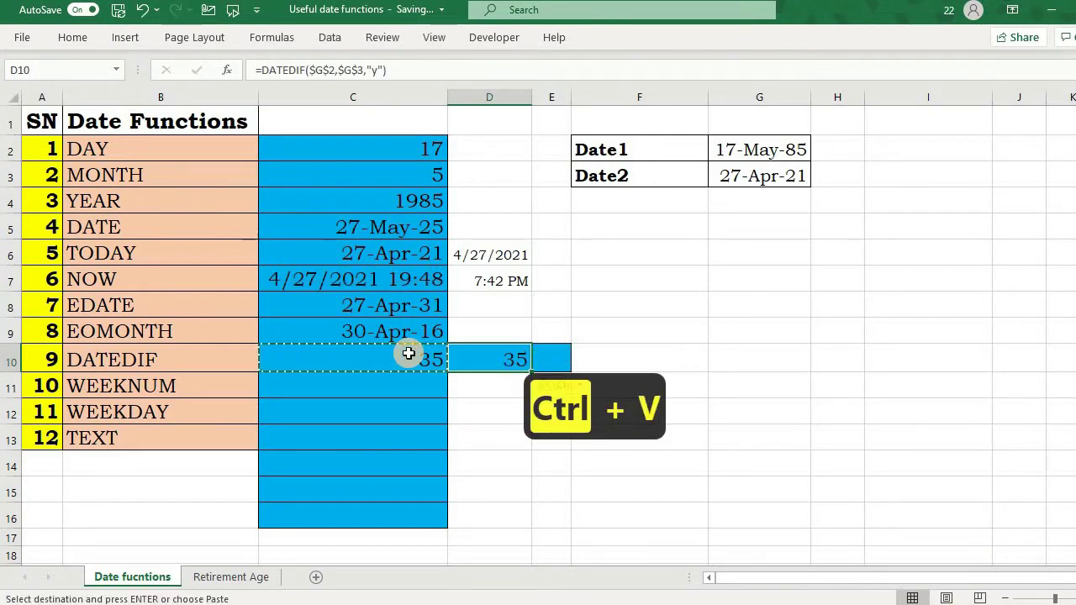
double_click(502, 356)
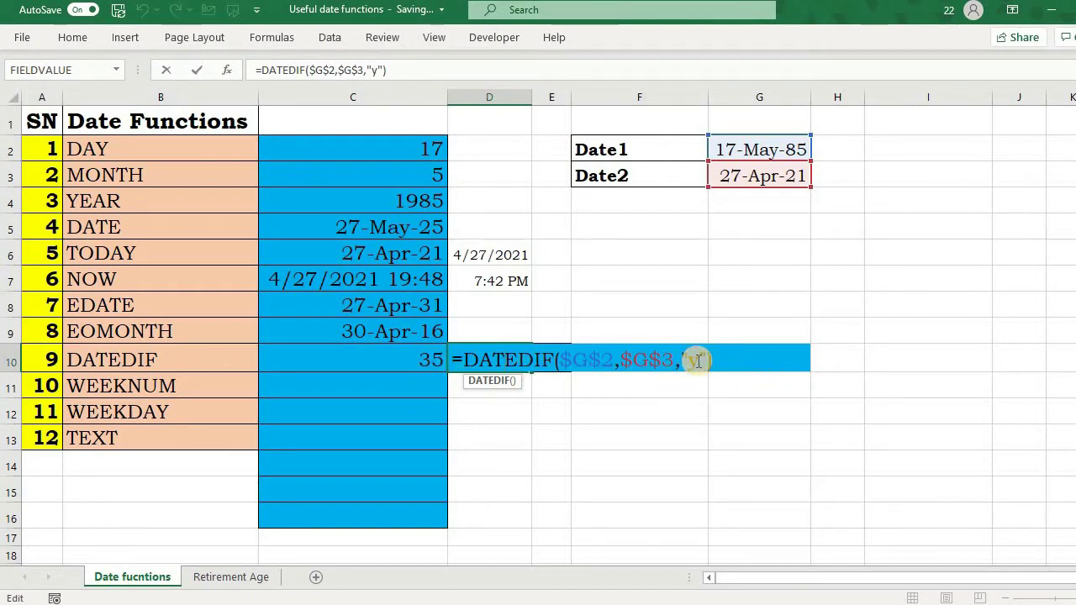
type("m")
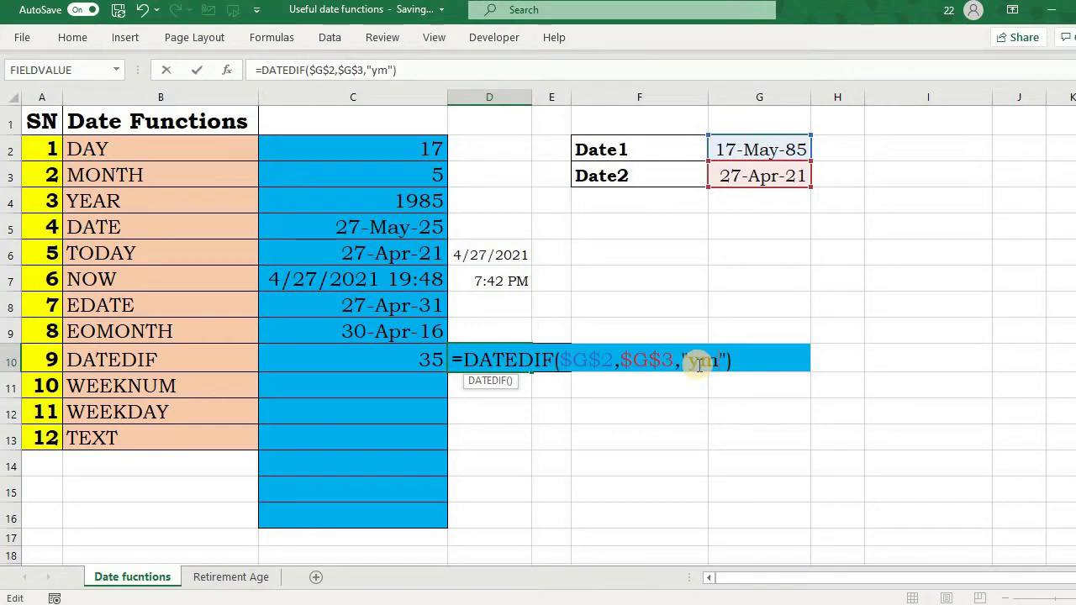
key("Return")
- Copy the DATEDIF formula from D10 to E10 and change its unit to "md" for the remaining days
left_click(481, 363)
key("ctrl+c")
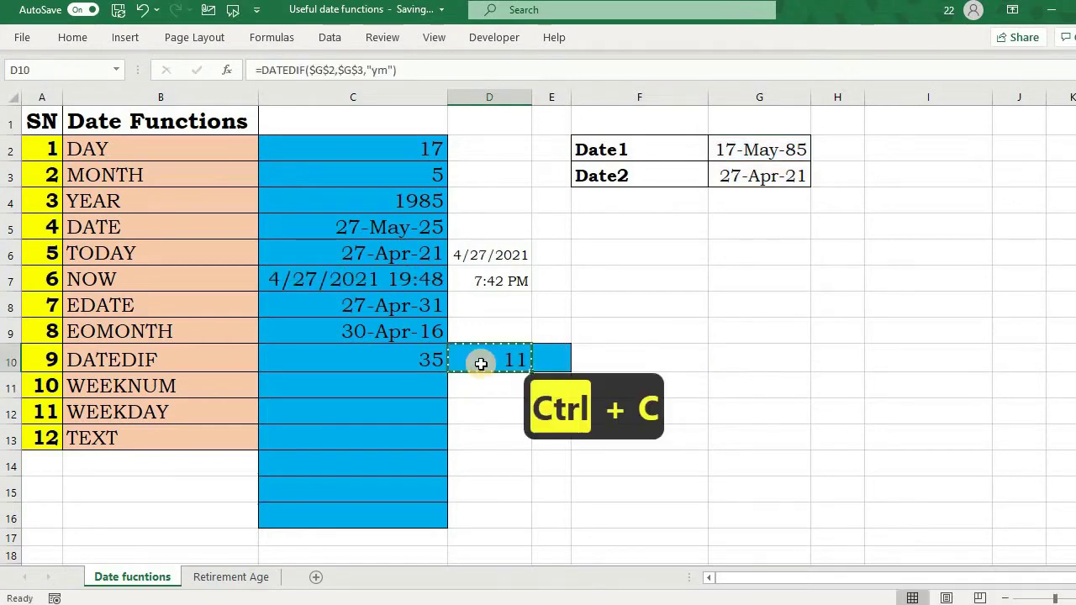
key("Right")
key("ctrl+v")
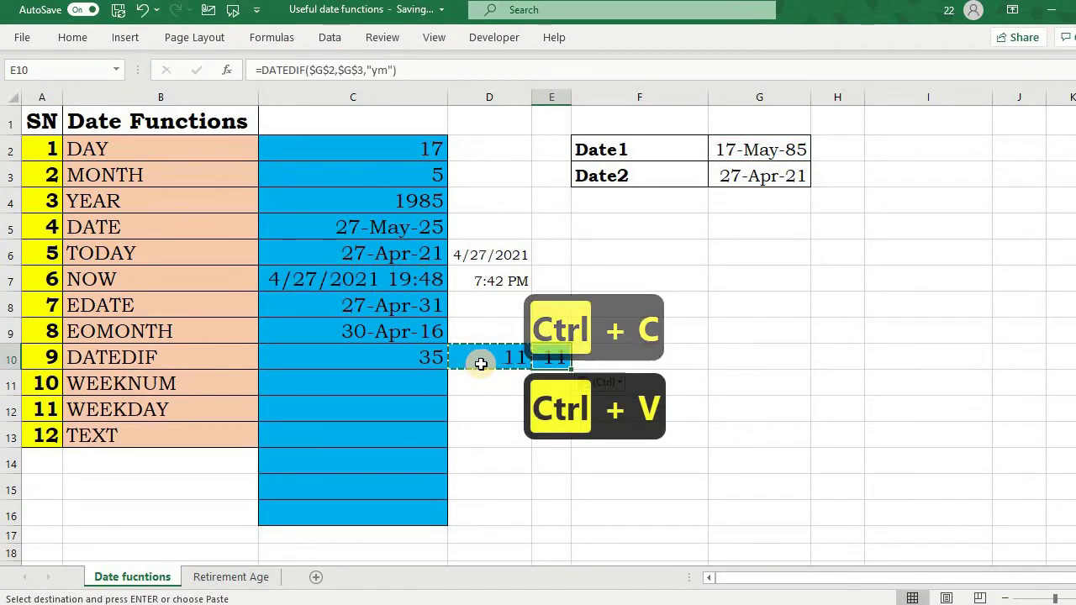
double_click(548, 357)
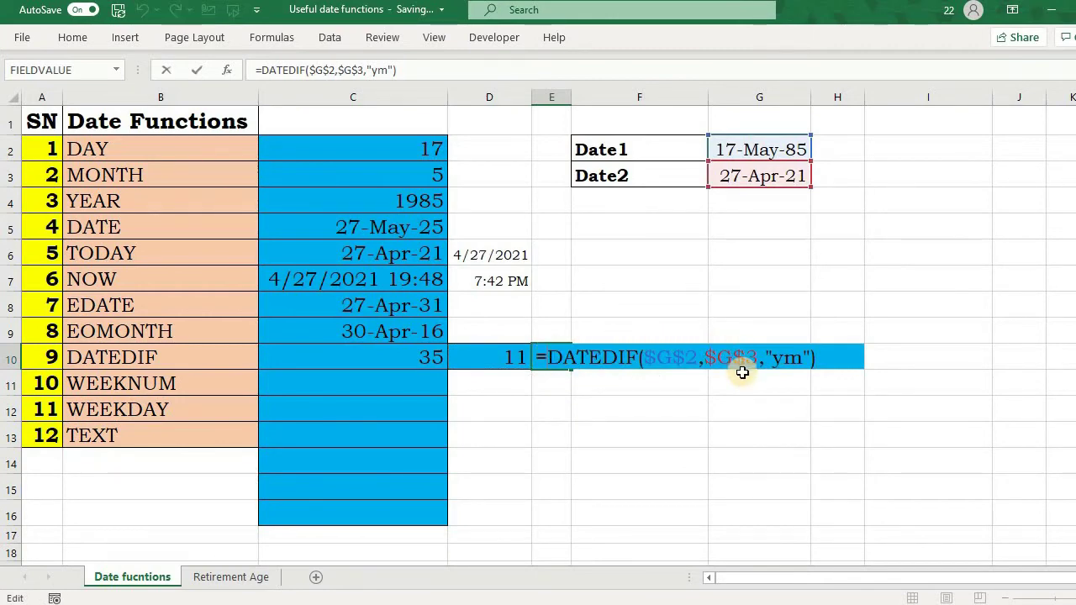
left_click(787, 356)
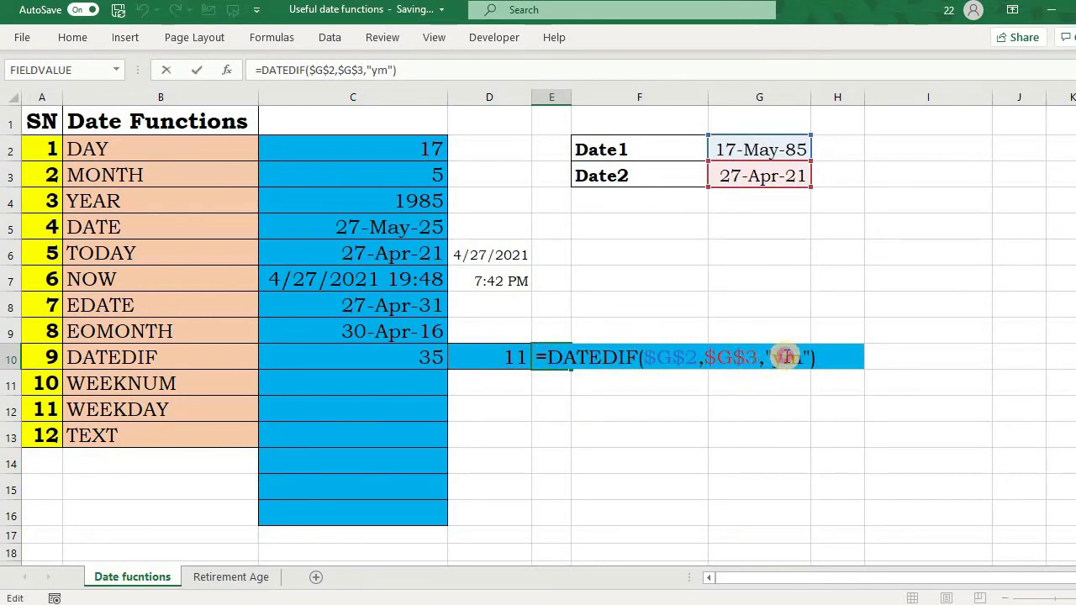
key("BackSpace")
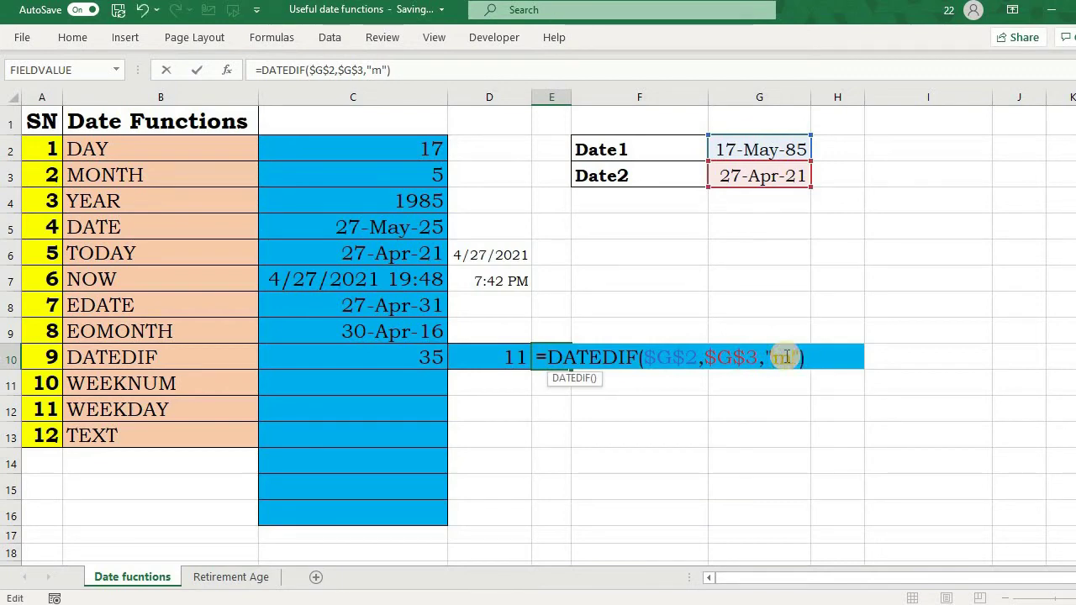
type("d")
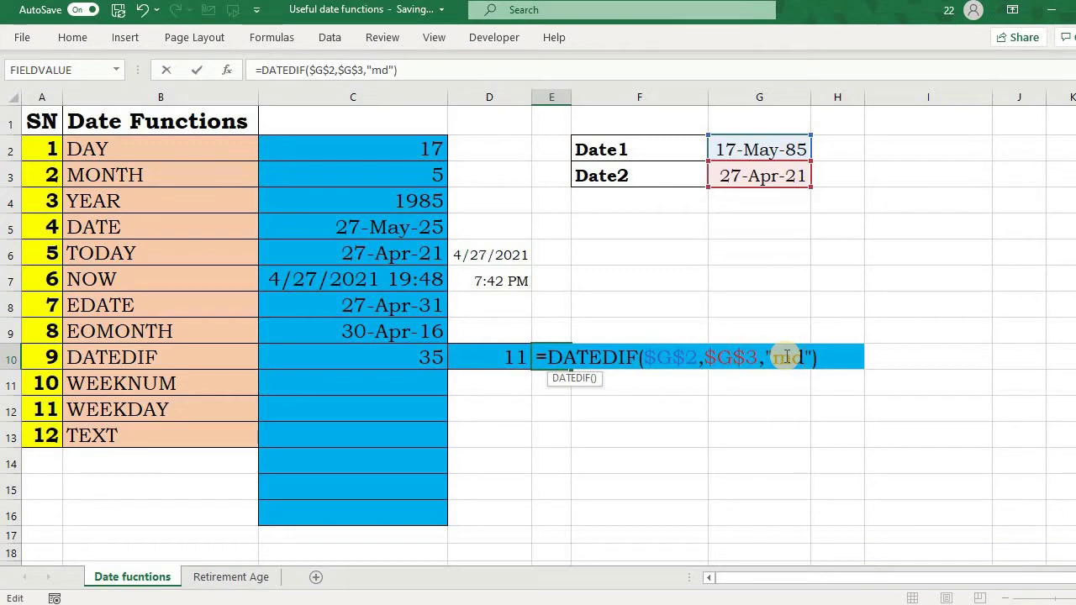
key("Return")
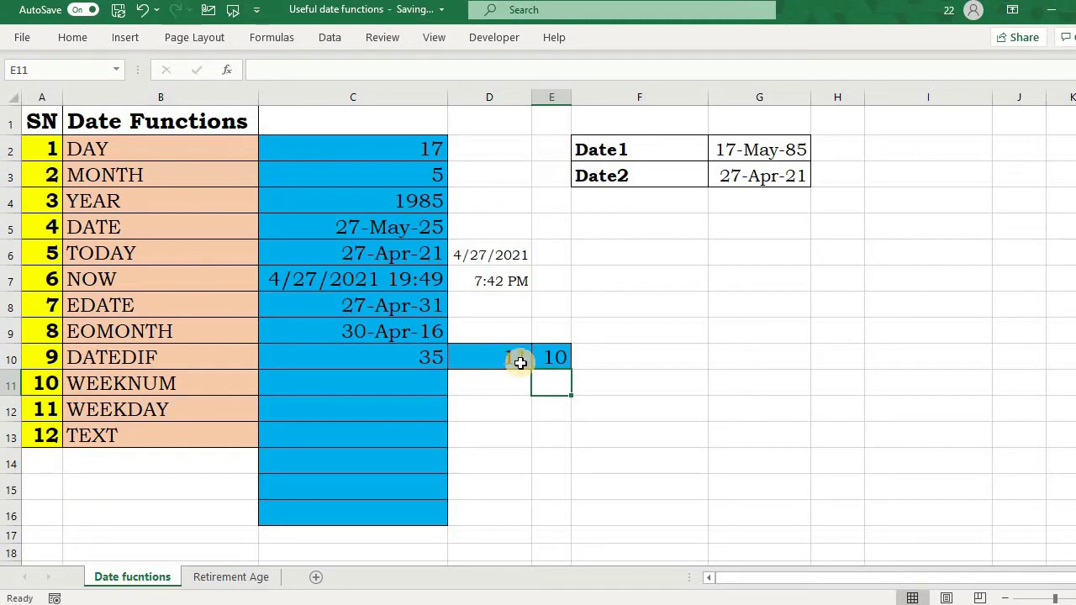
- Enter =C10&" Years "&D10&" Months "&E10& "Days" in cell F10 to combine the three DATEDIF results into one text
left_click(589, 356)
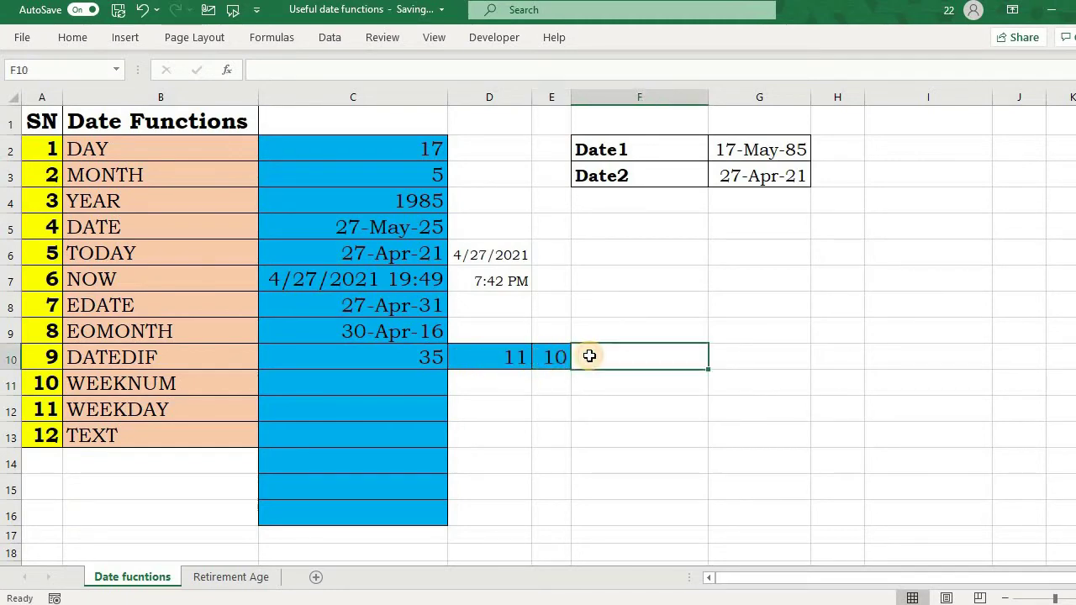
type("=")
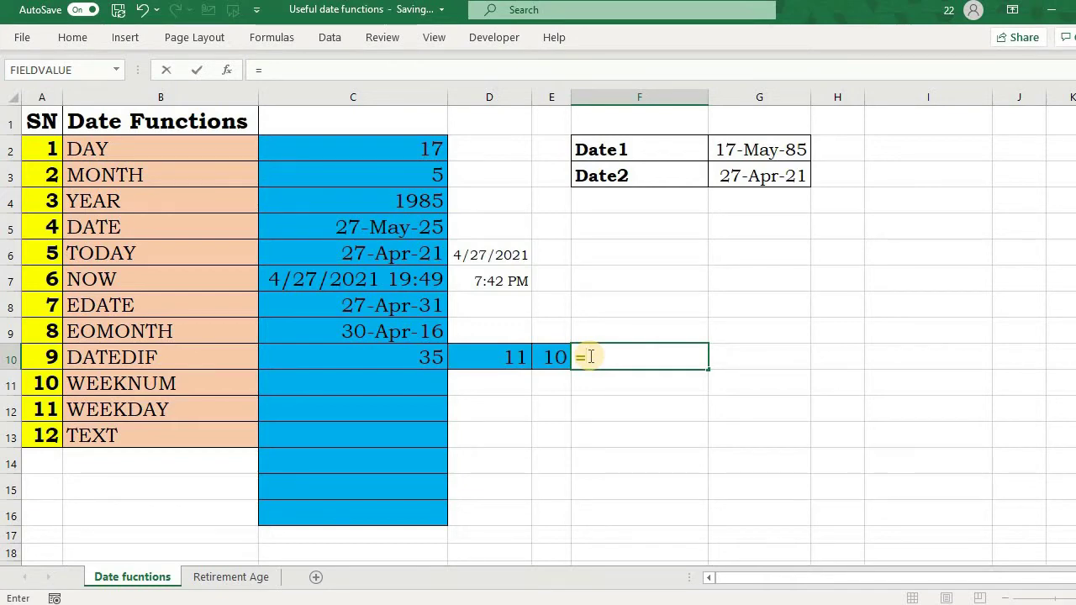
left_click(412, 361)
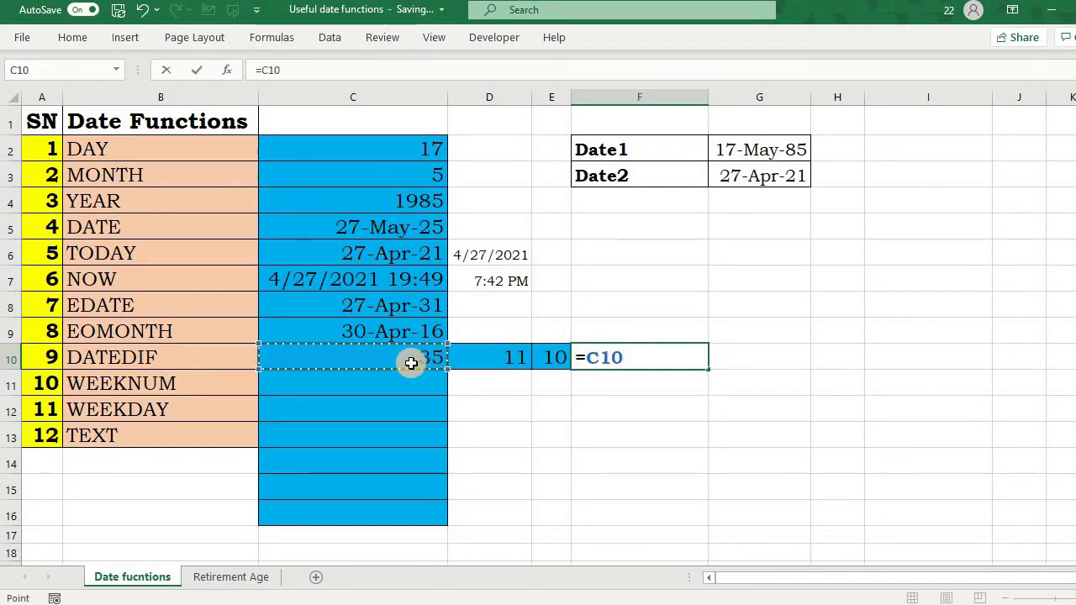
type("&")
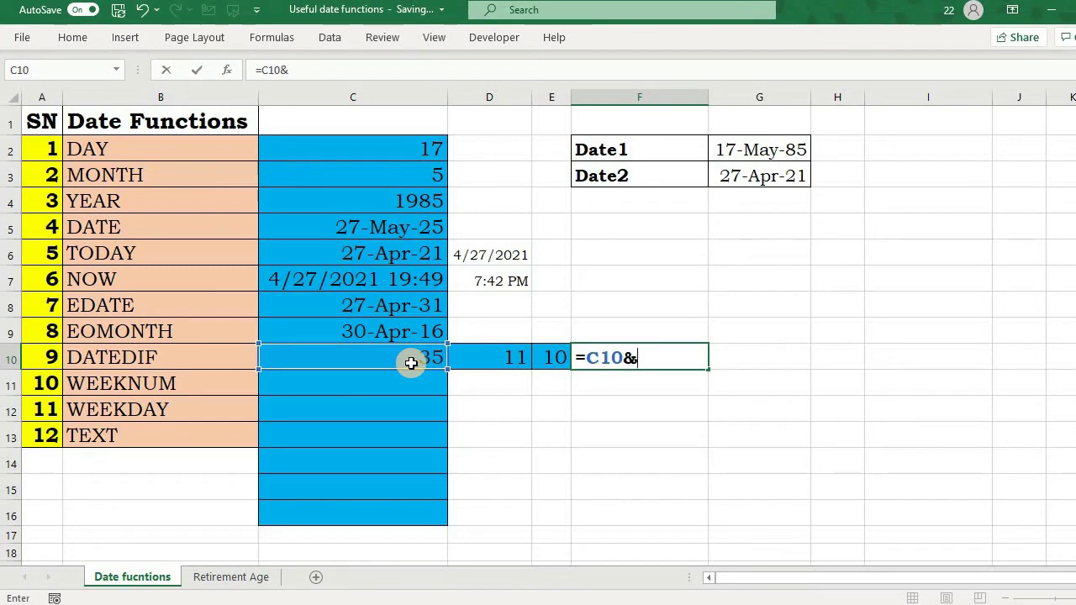
type("\" Years")
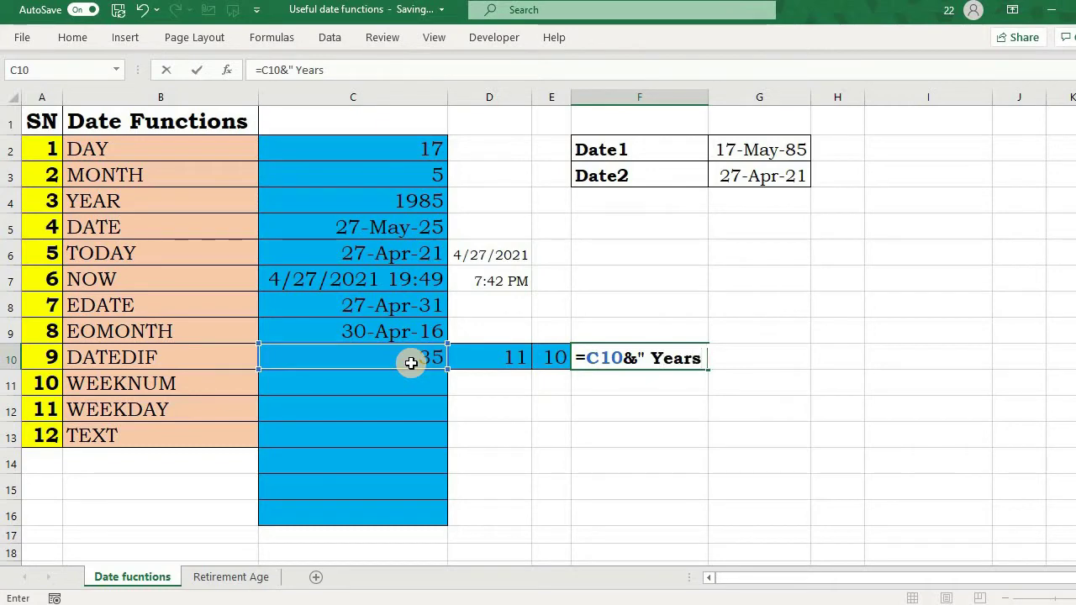
type(" \"&")
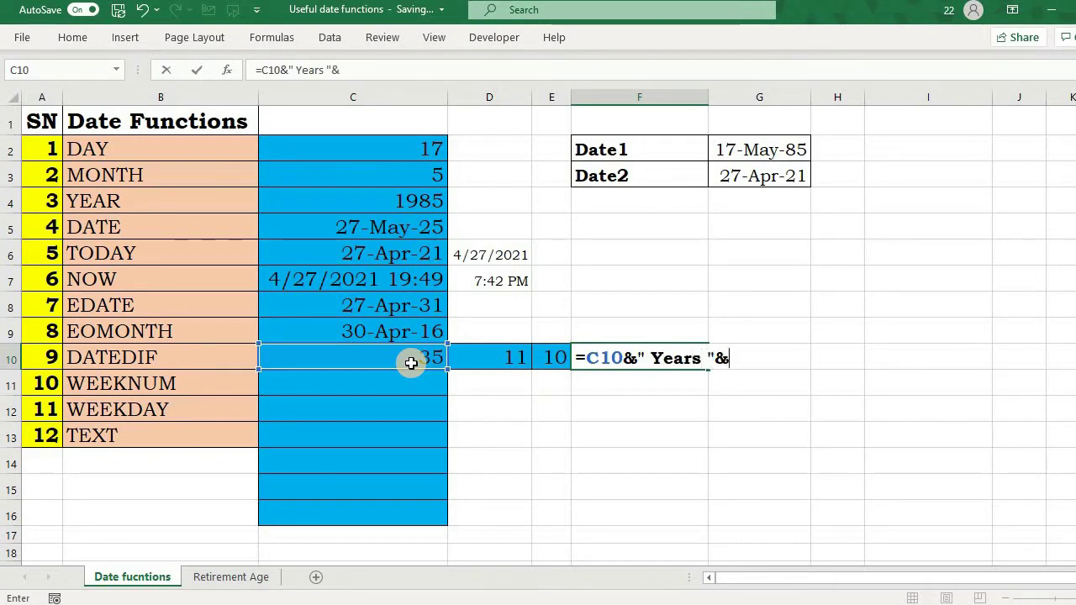
left_click(481, 358)
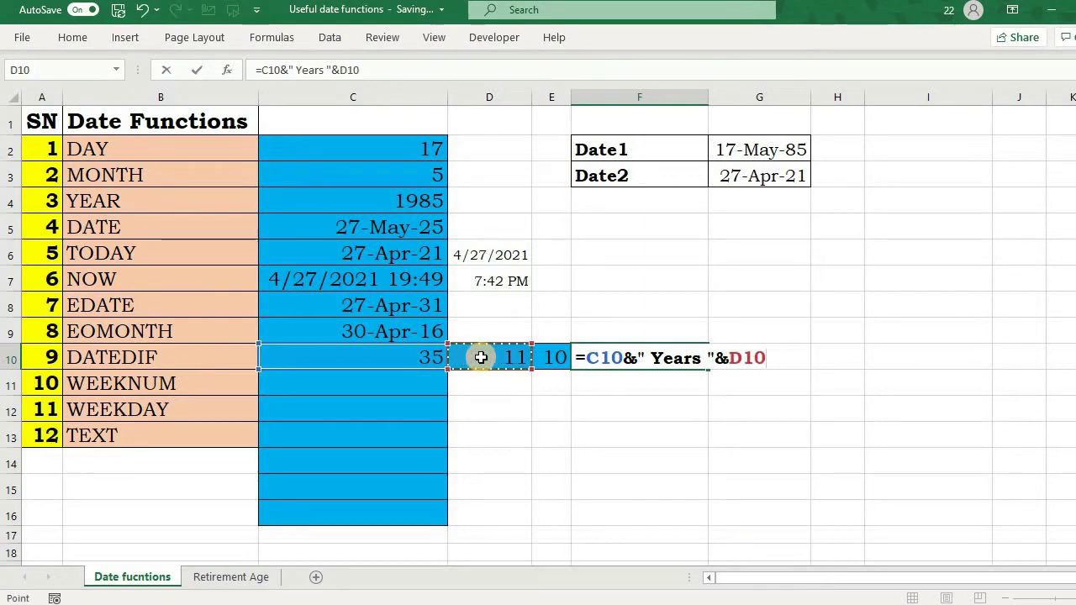
type("&\" Months \"")
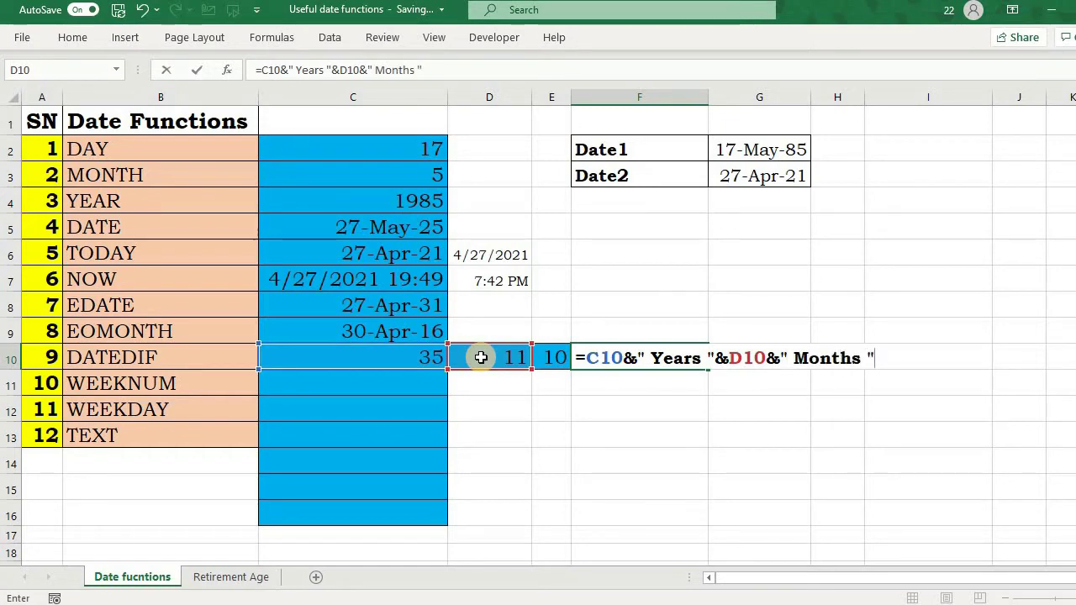
type("&")
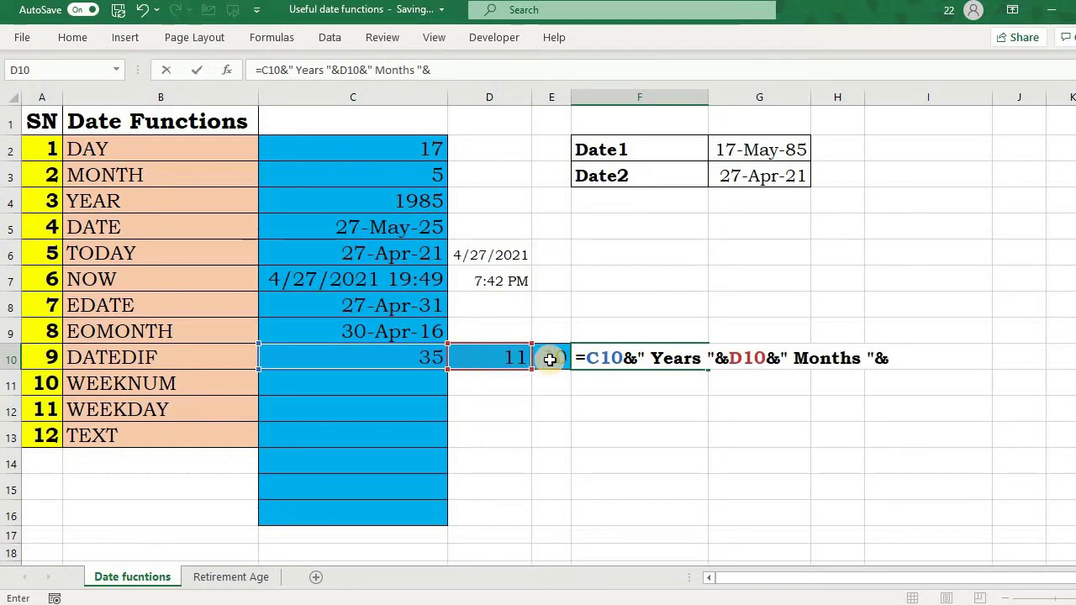
left_click(550, 359)
type("& ")
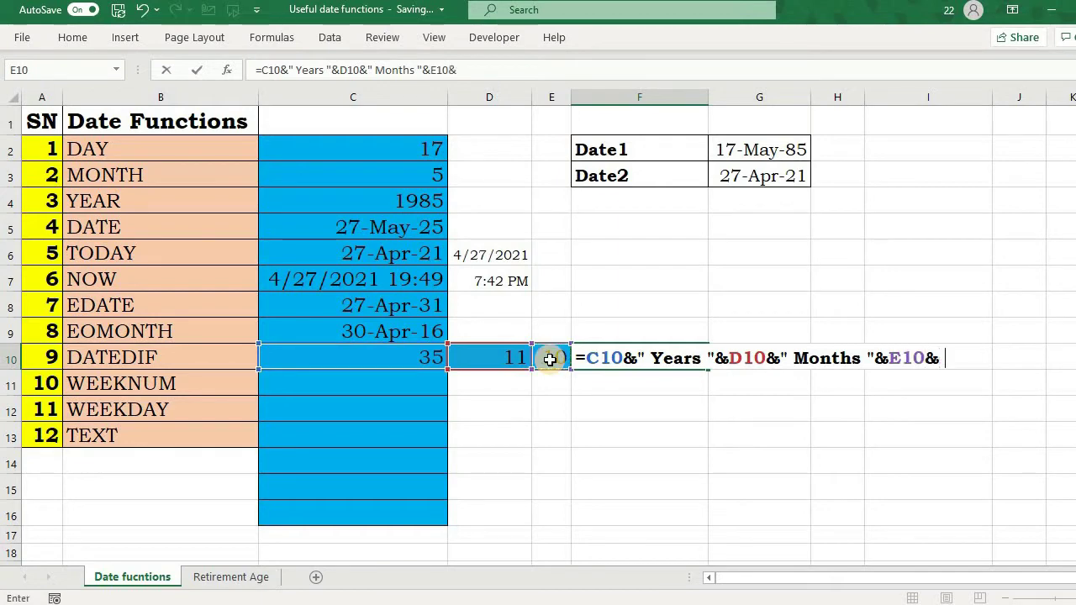
type("\"Days")
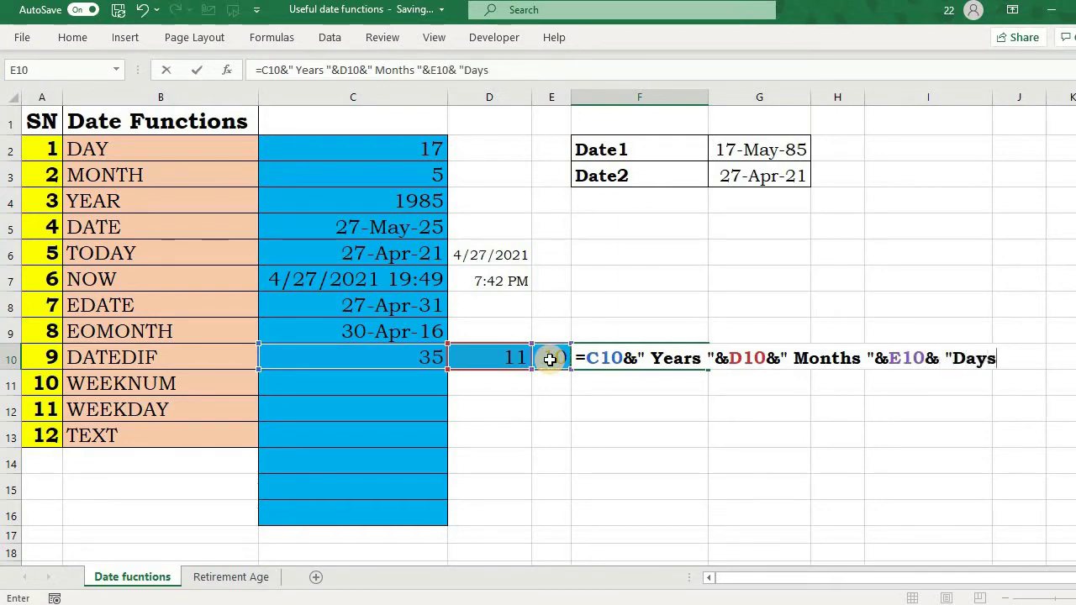
type("\"")
key("Return")
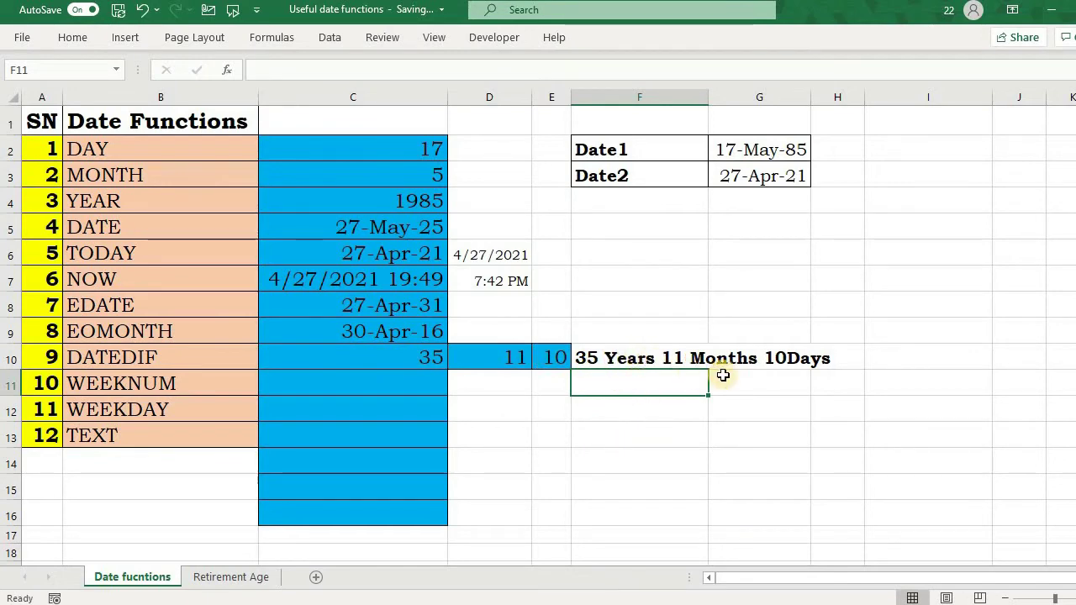
- Add a space before the word Days in the F10 formula so that it ends with " Days"
double_click(604, 357)
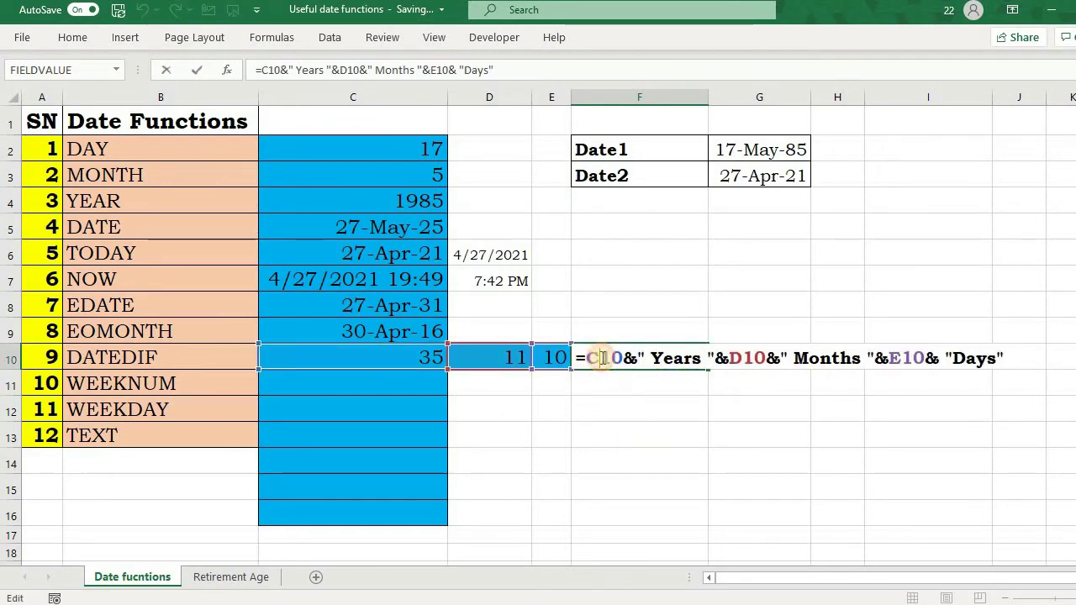
left_click(955, 358)
key("Return")
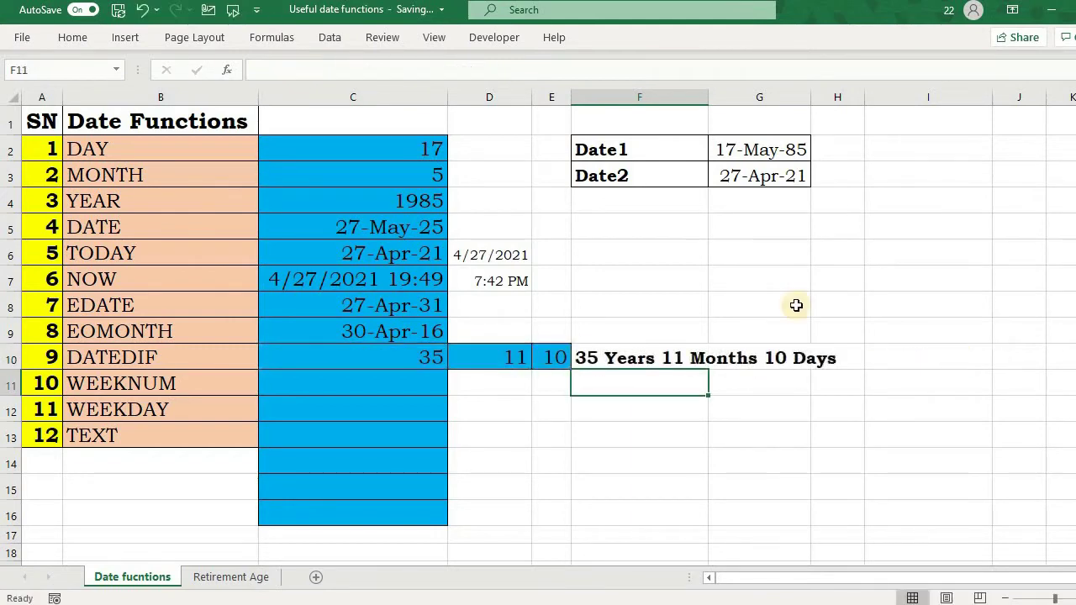
- Inspect the formulas behind the combined text in F10 and Date2 in G3
left_click(598, 355)
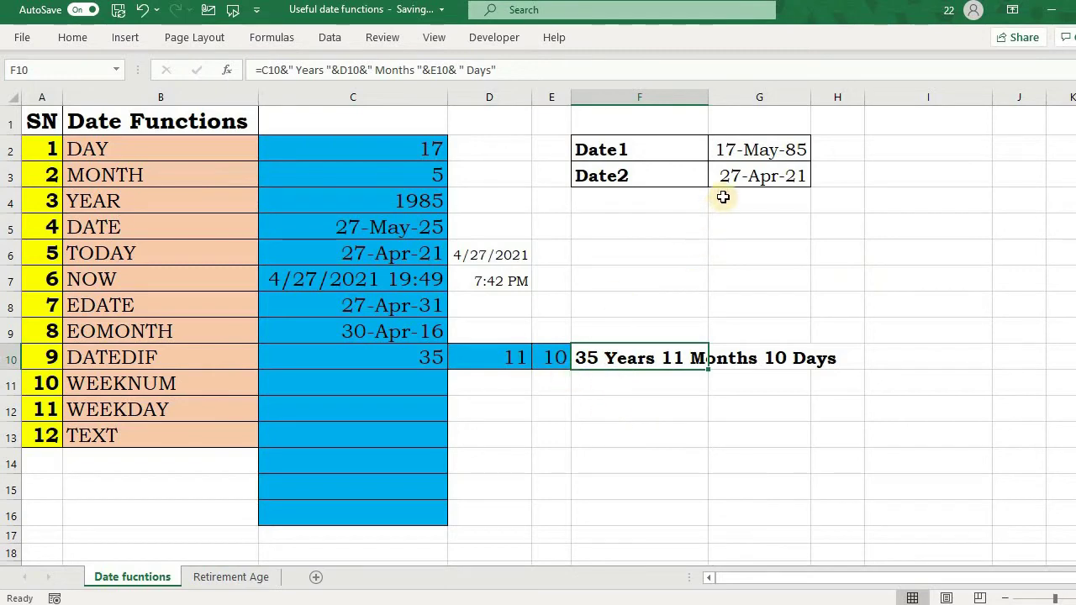
left_click(739, 176)
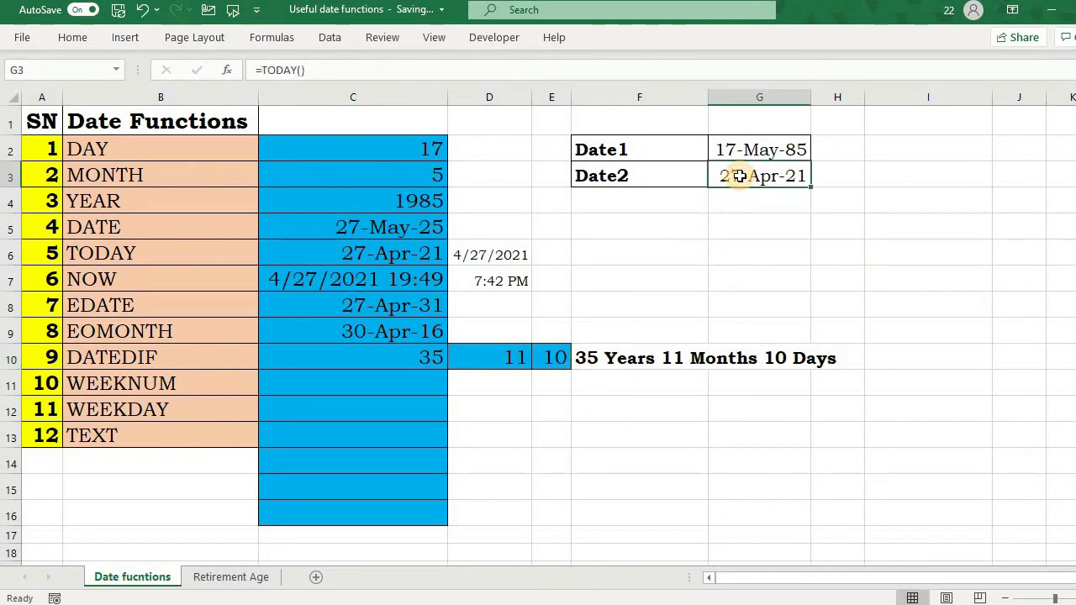
- Check the Date2 formula in G3 and change Date1 in cell G2 to 9/12/1981
double_click(738, 176)
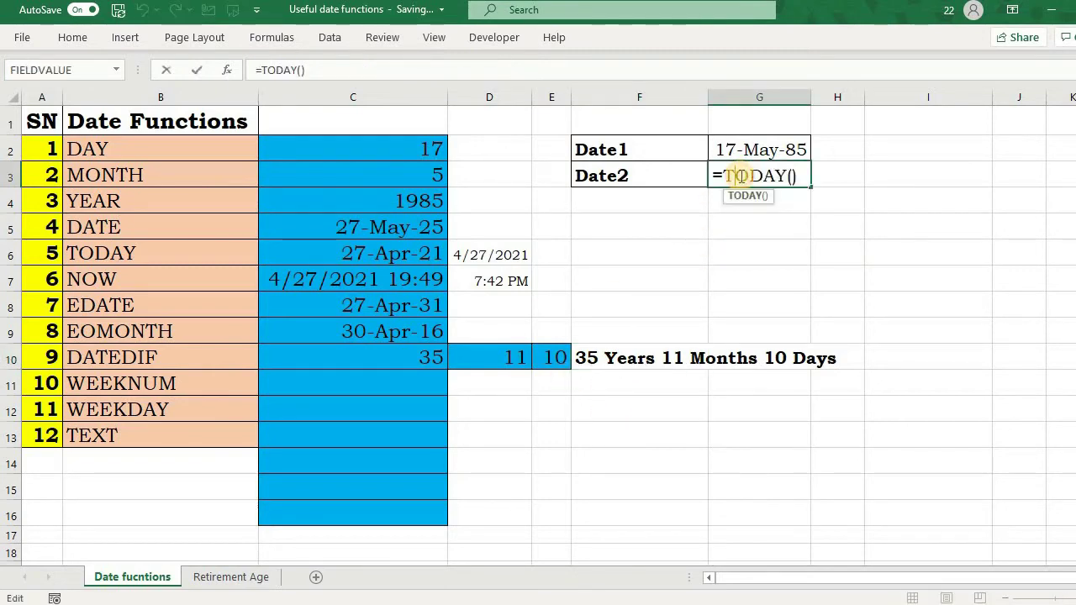
key("Return")
double_click(734, 149)
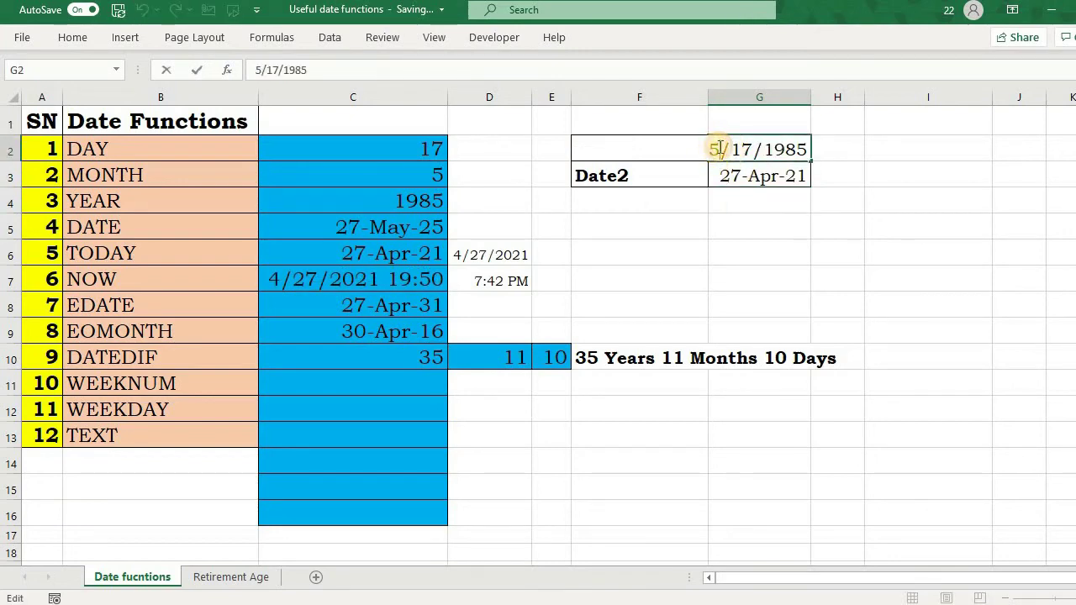
left_click(720, 149)
key("BackSpace")
type("9")
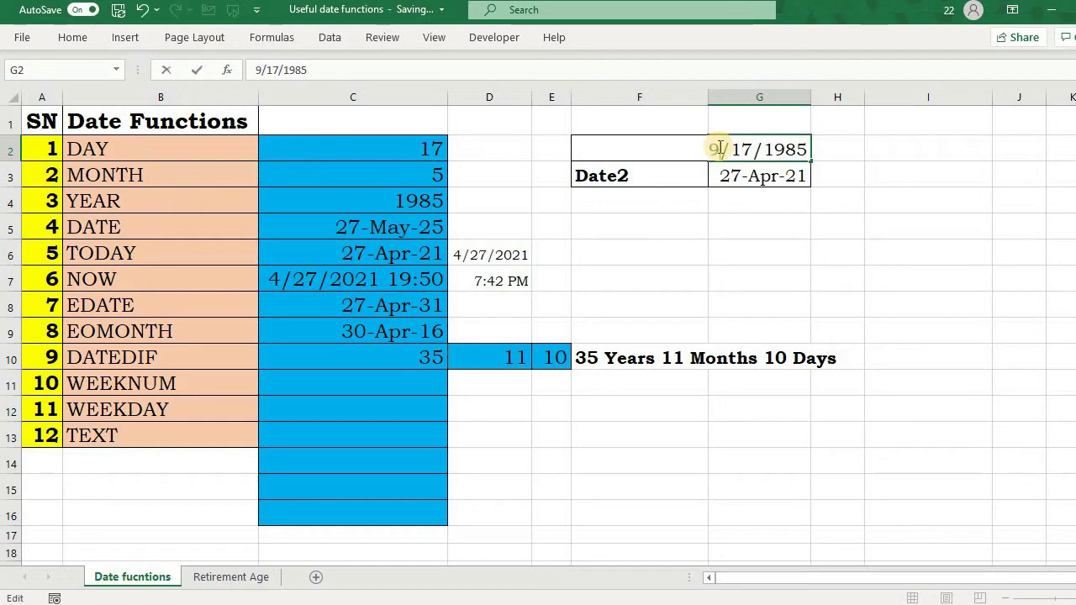
left_click(760, 149)
key("BackSpace")
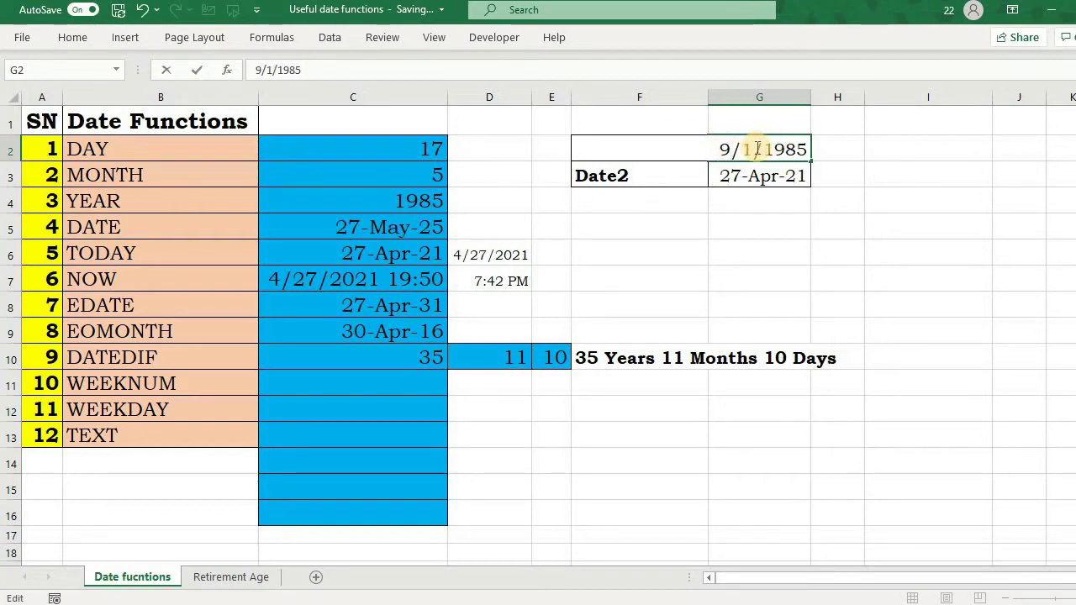
type("12")
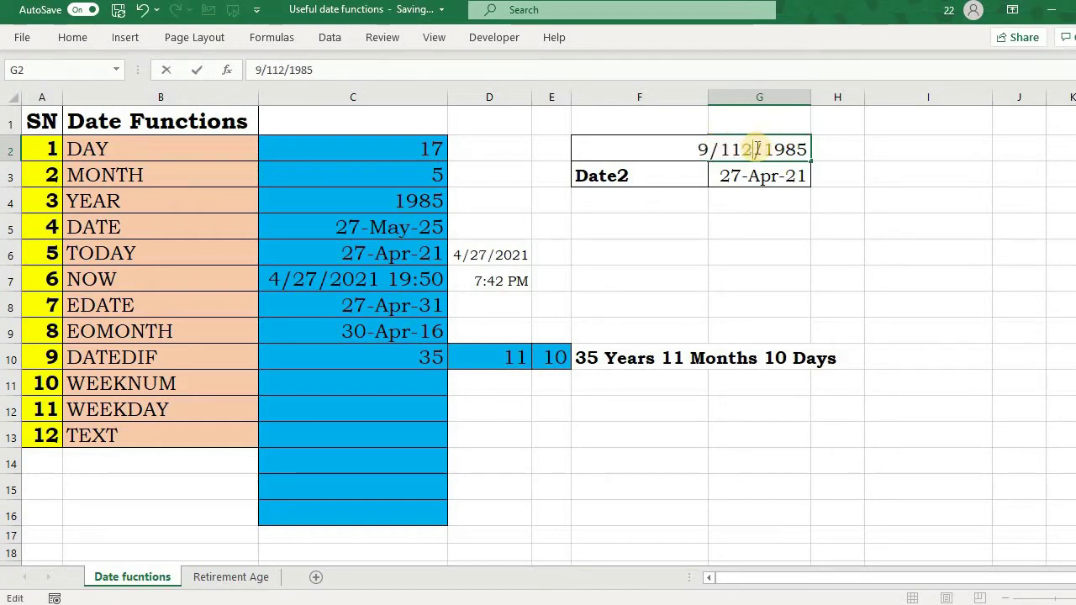
left_click(802, 149)
key("BackSpace")
type("1")
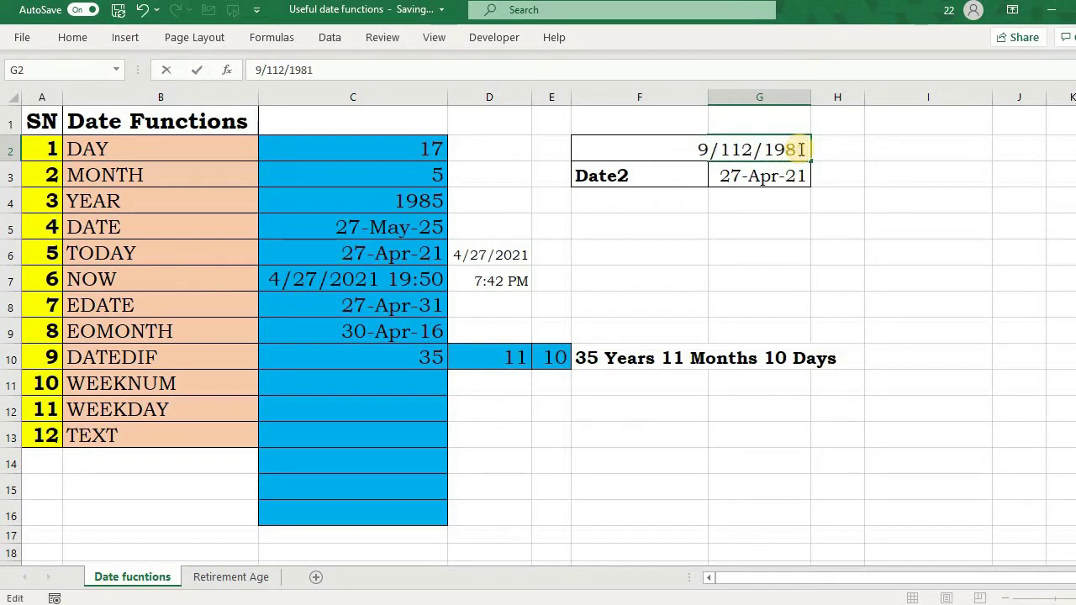
key("Return")
left_click(754, 149)
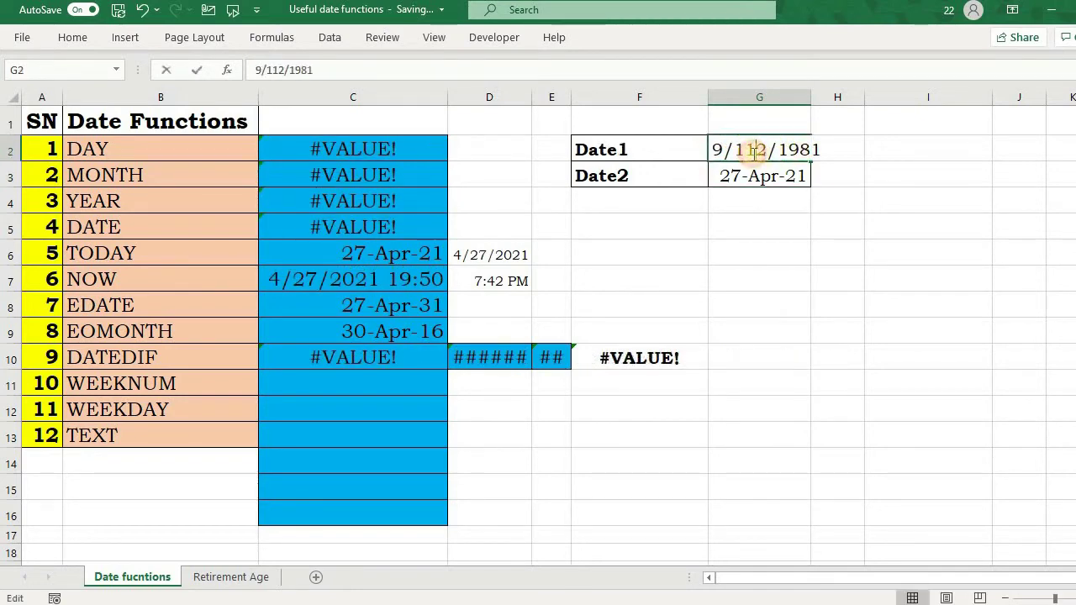
key("BackSpace")
key("Return")
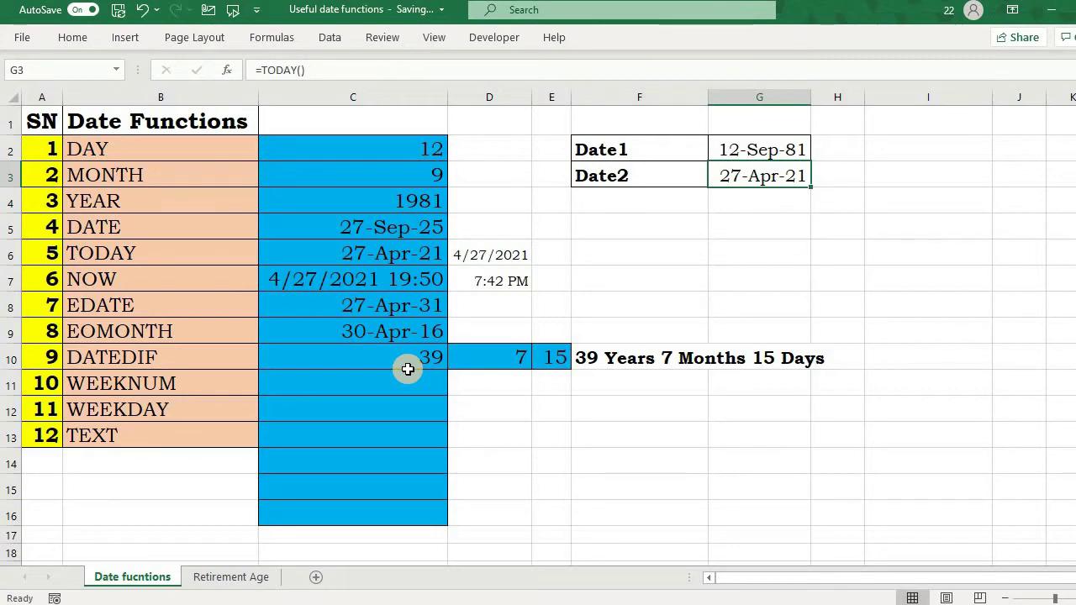
- Enter =WEEKNUM(G3,1) in cell C11 to get the week number of Date2
left_click(299, 385)
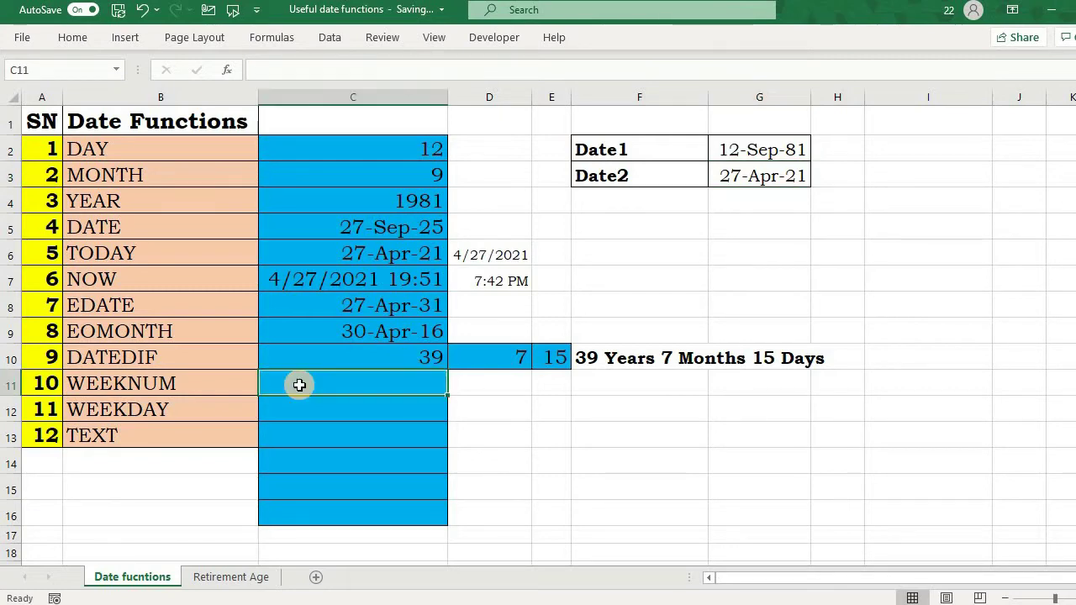
type("=")
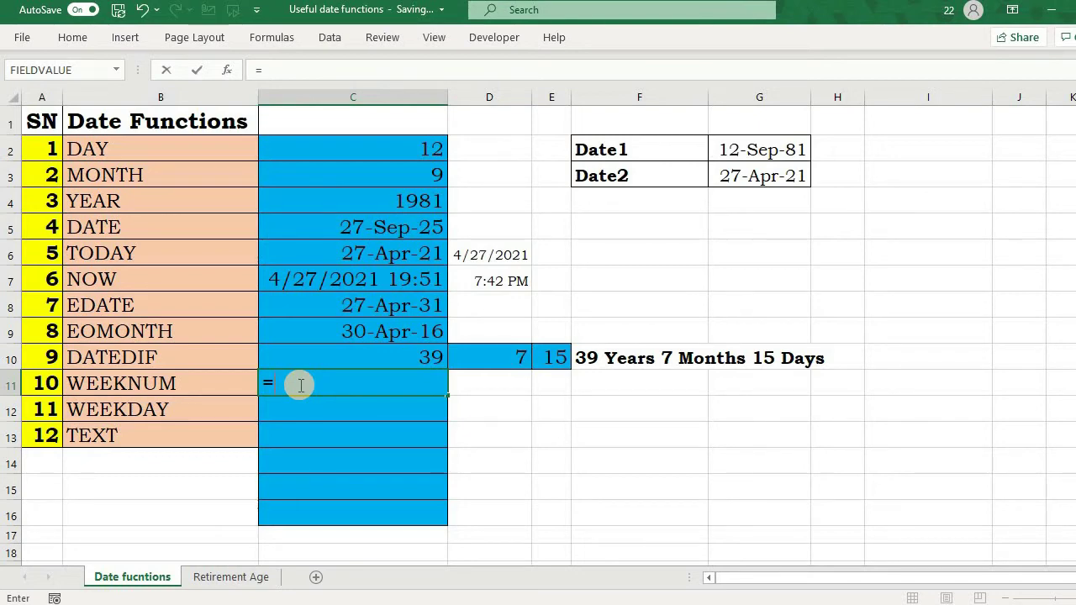
type("weeknu")
key("Tab")
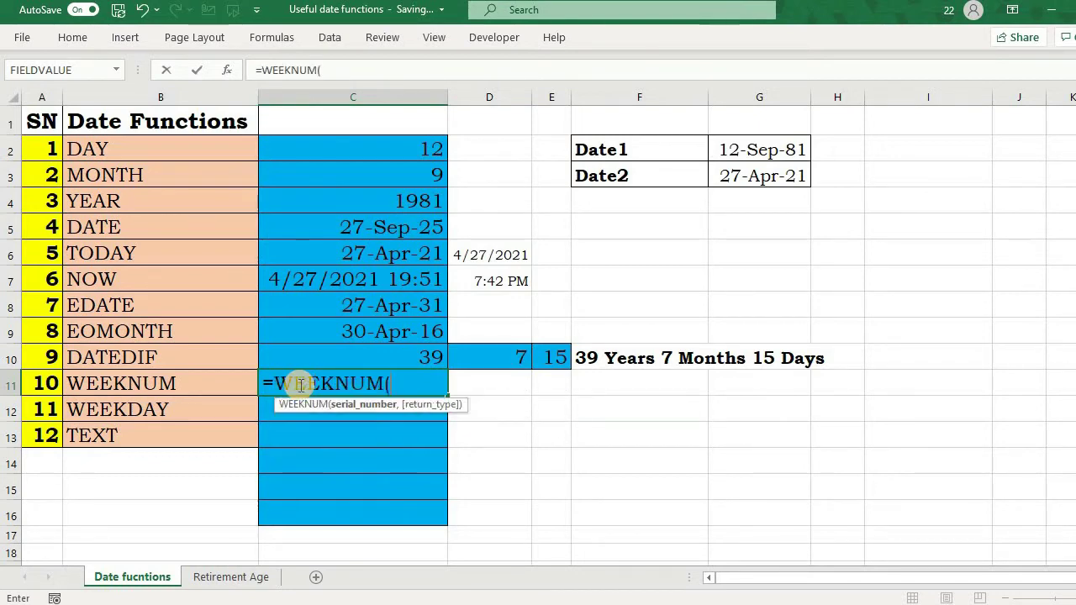
left_click(736, 175)
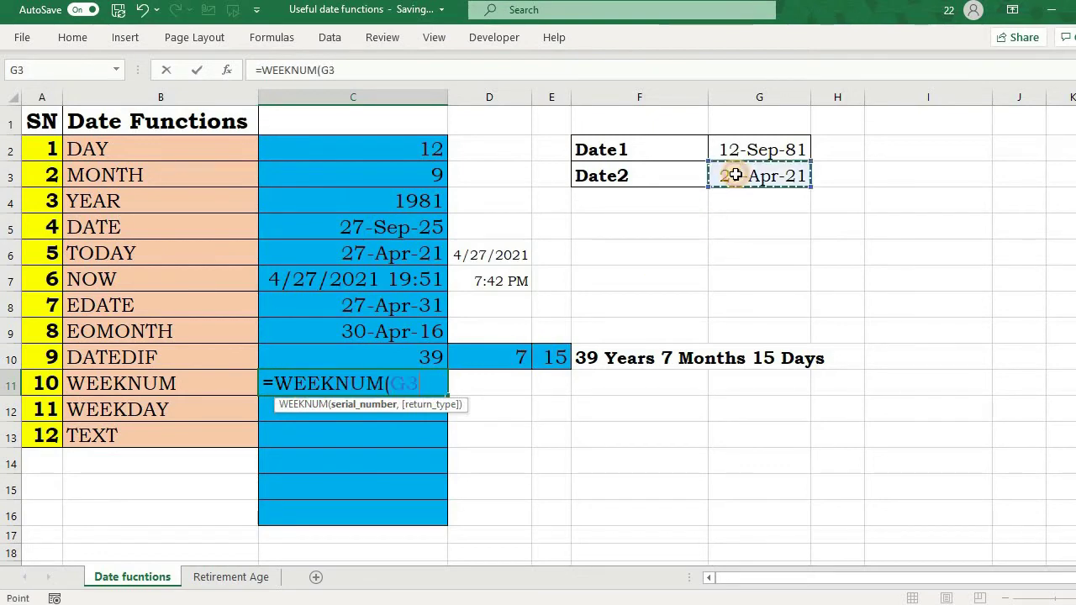
type(",1)")
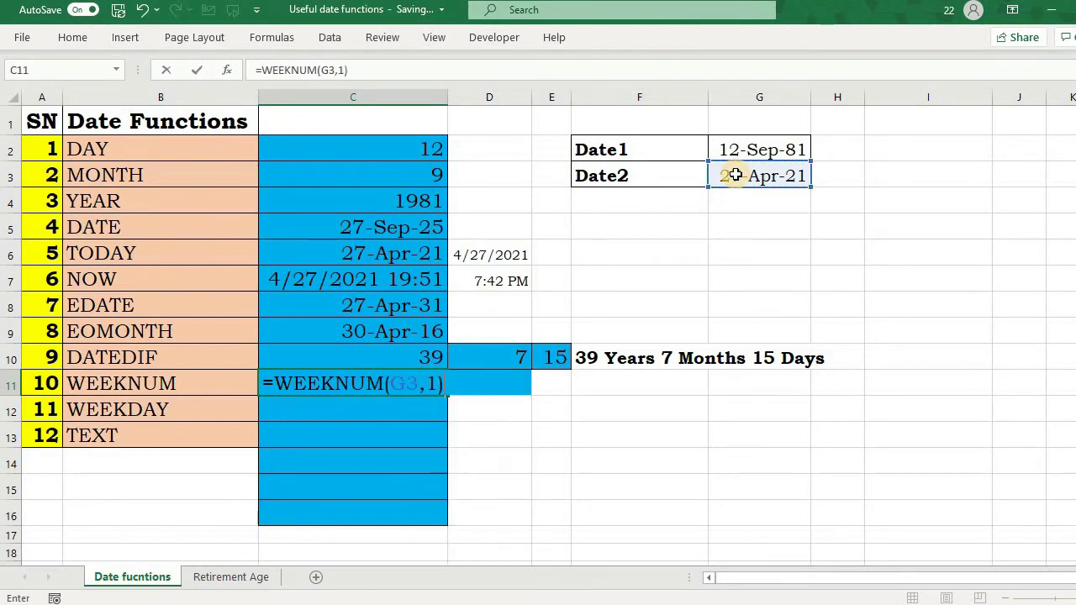
key("Return")
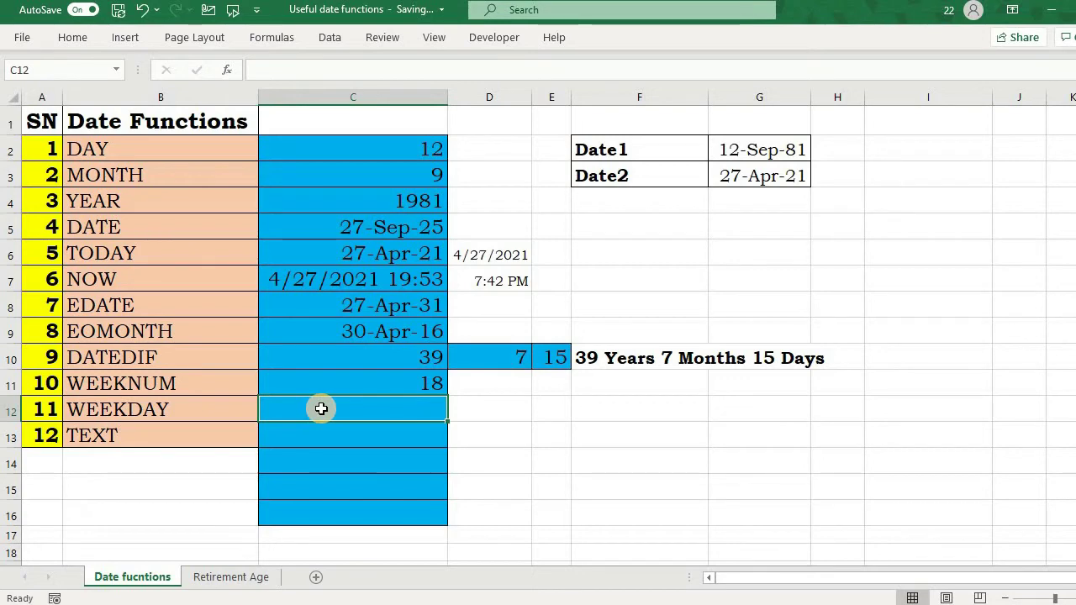
- Enter =WEEKDAY(G2,1) in cell C12 to get the weekday number of Date1
type("=weekd")
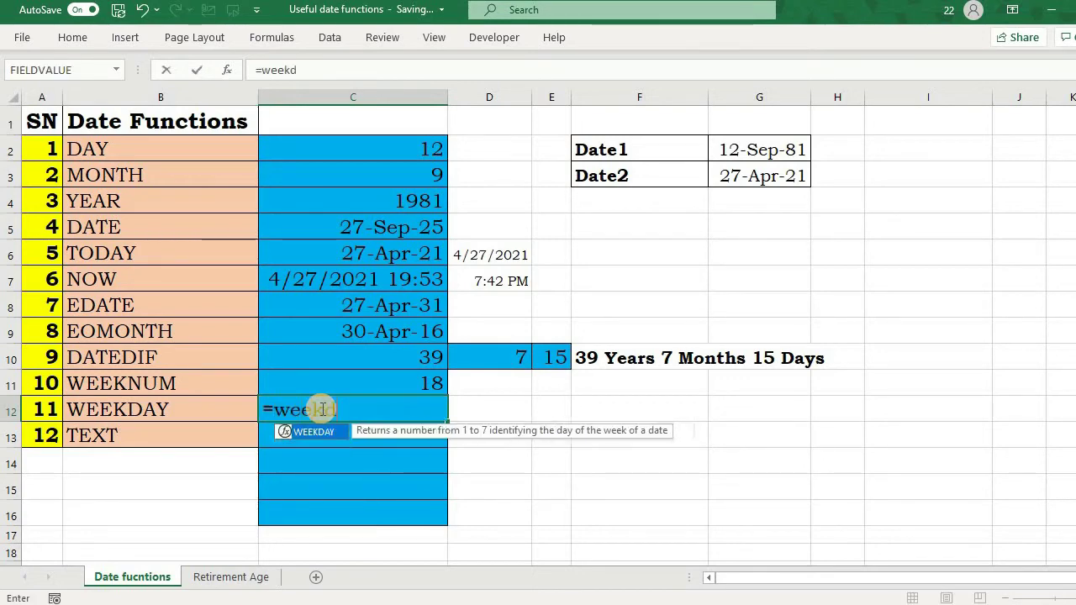
key("Tab")
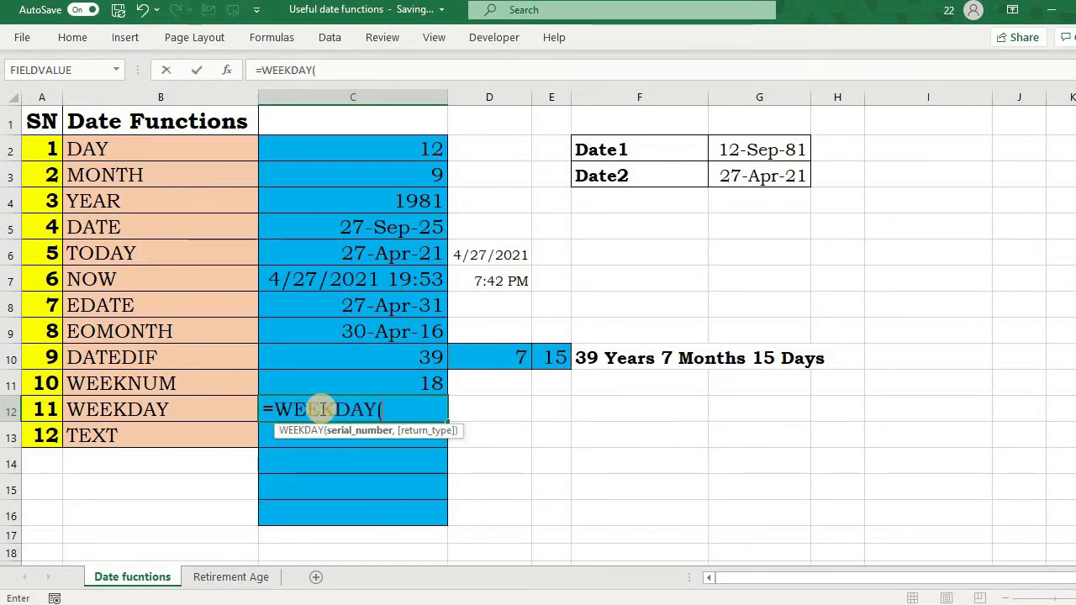
left_click(780, 148)
type(",1")
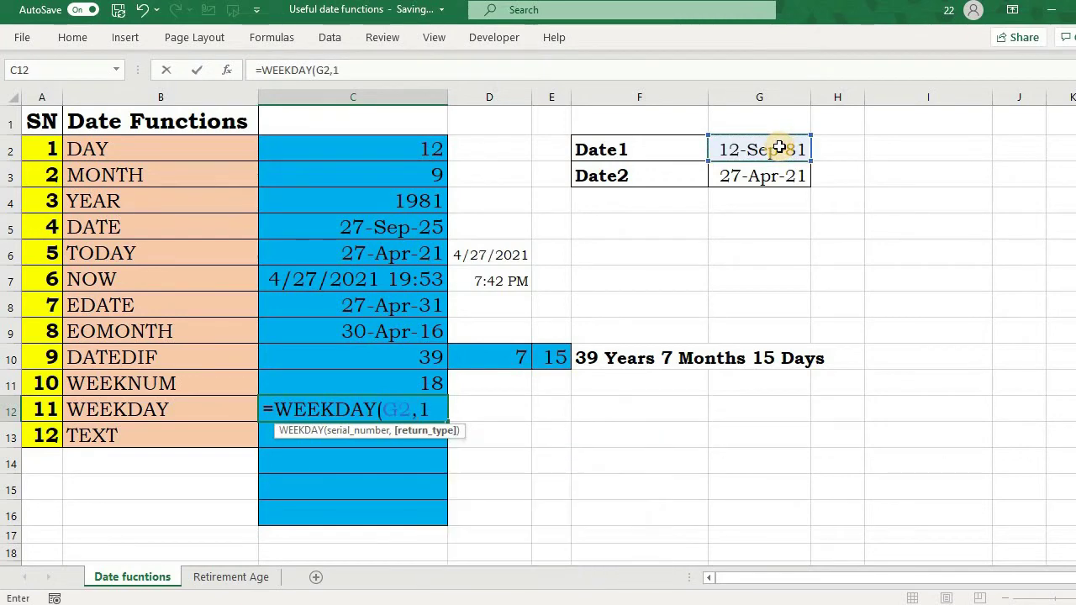
type(")")
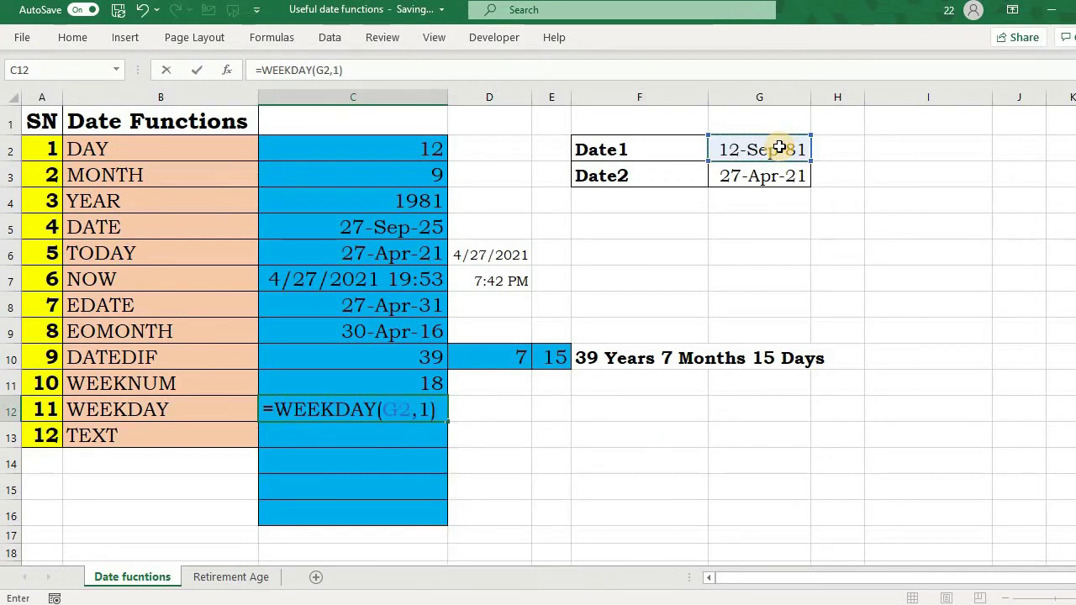
key("Return")
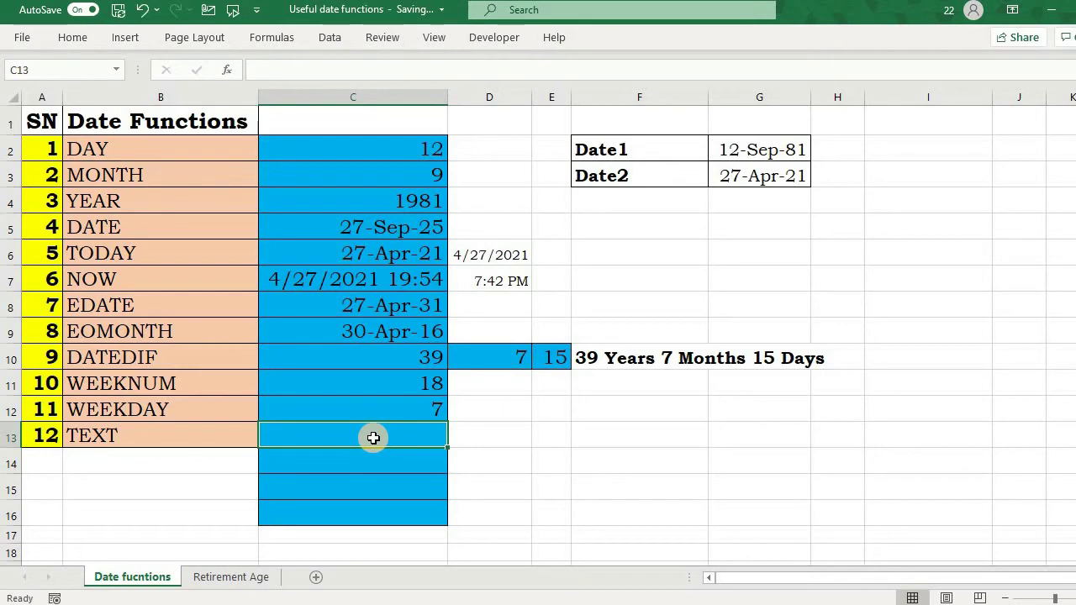
- Enter =TEXT(G3,"d") in cell C13 to show the day of Date2 as text
type("=tex")
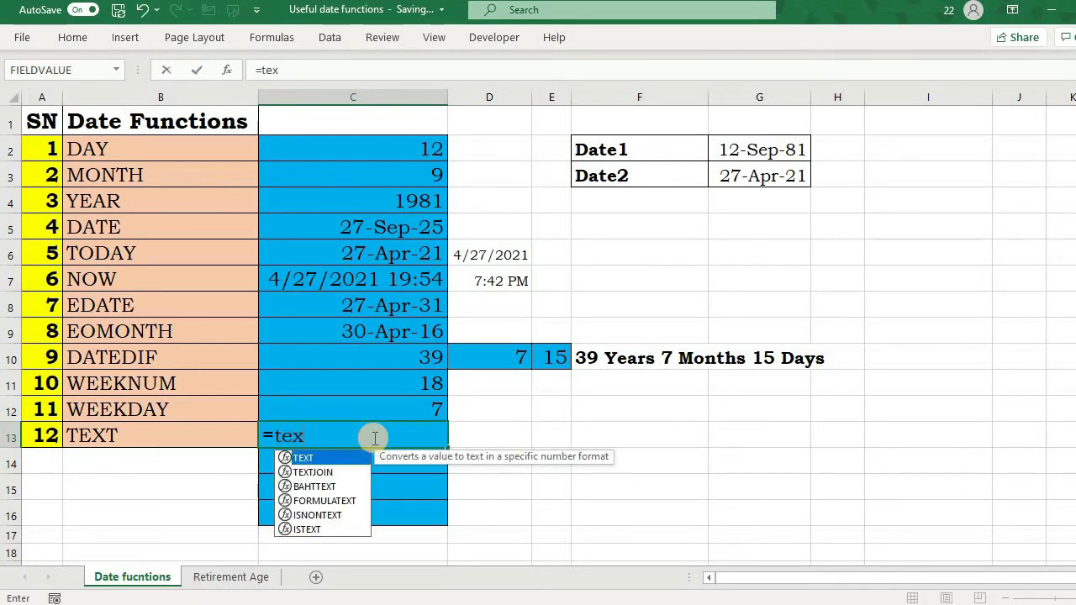
key("Tab")
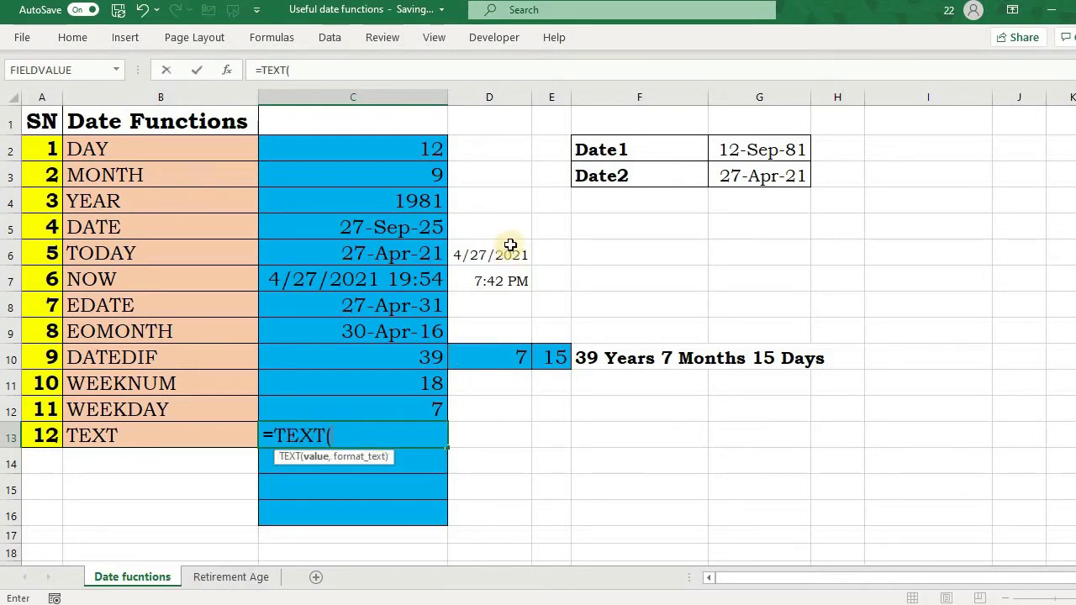
left_click(732, 173)
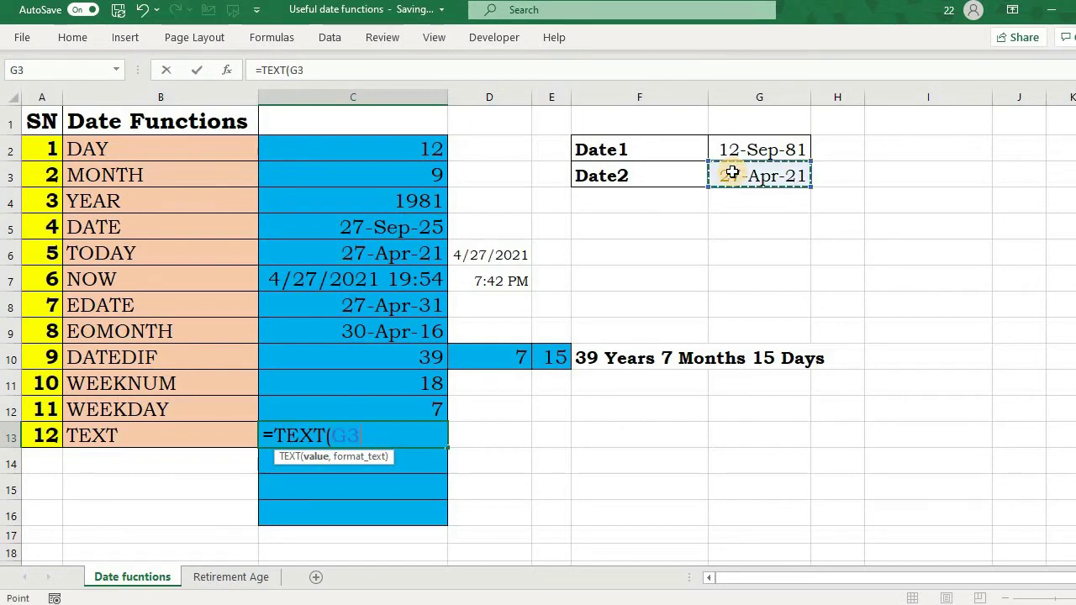
type(",")
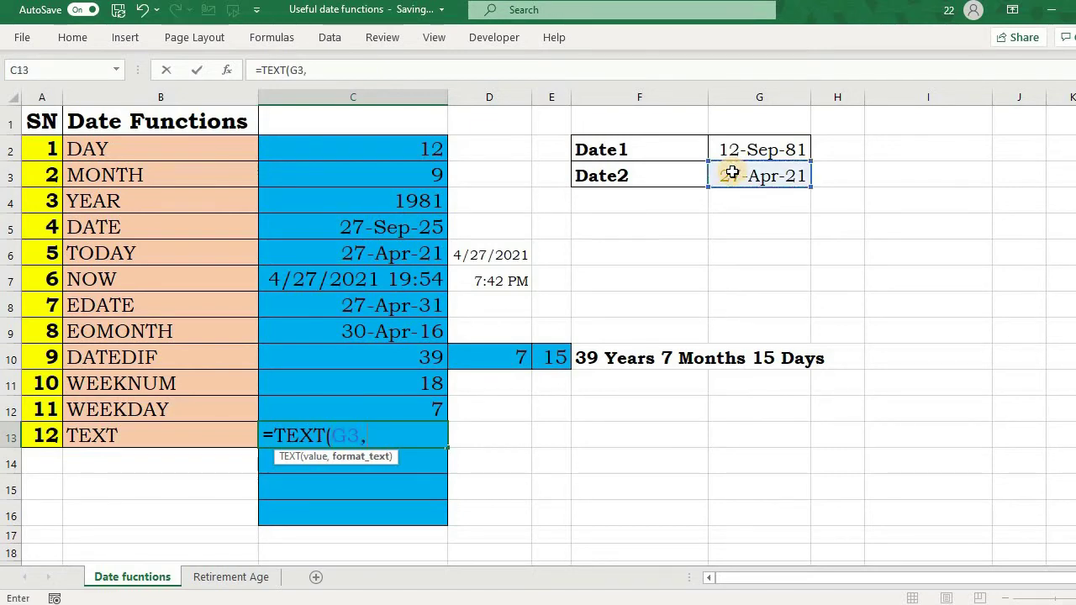
type("\"d\")")
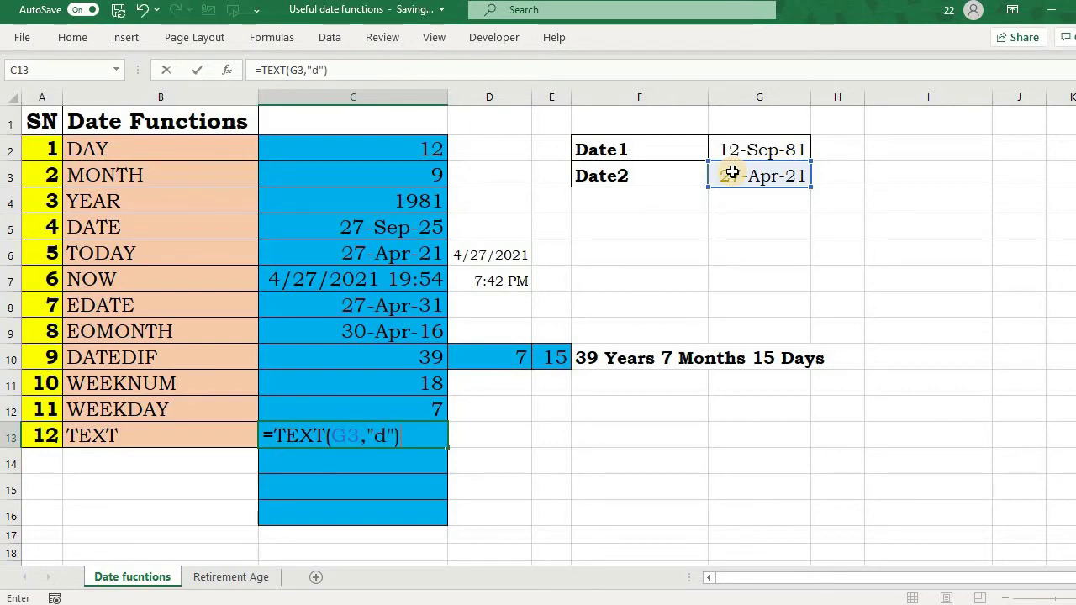
key("Return")
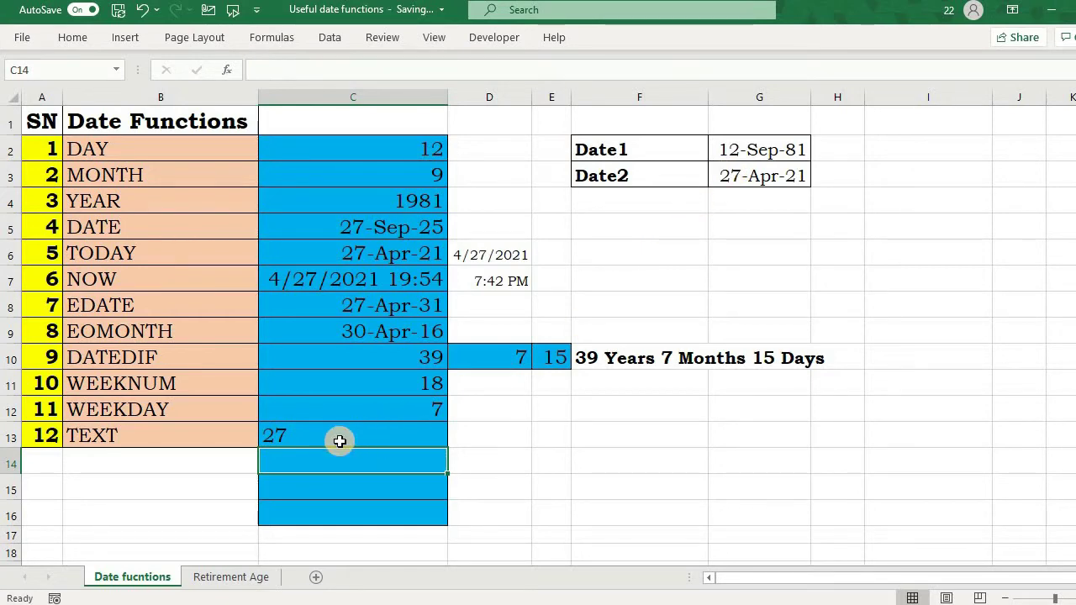
- Make the Date2 reference in the C13 TEXT formula absolute as $G$3
left_click(309, 444)
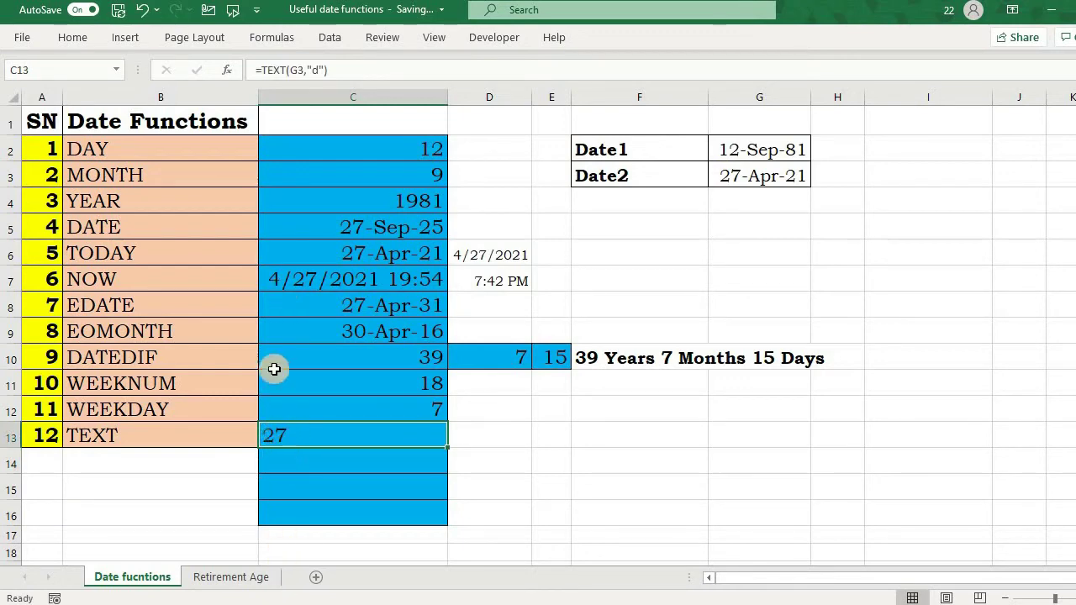
double_click(307, 437)
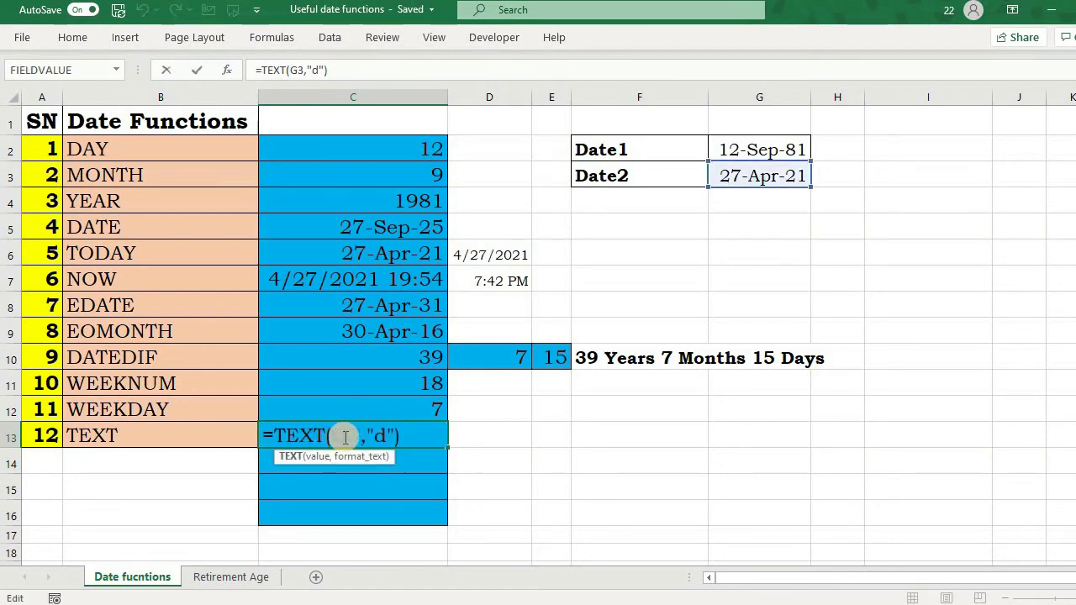
left_click(345, 436)
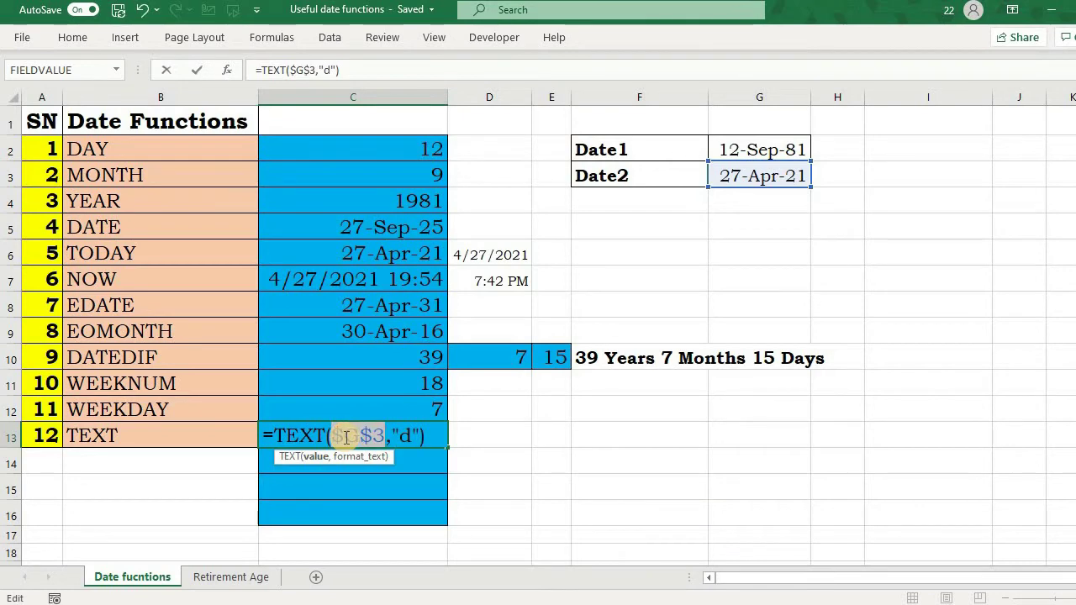
key("Return")
- Copy the TEXT formula from C13 to C14 and change its format code to "dd"
left_click(344, 436)
key("ctrl+c")
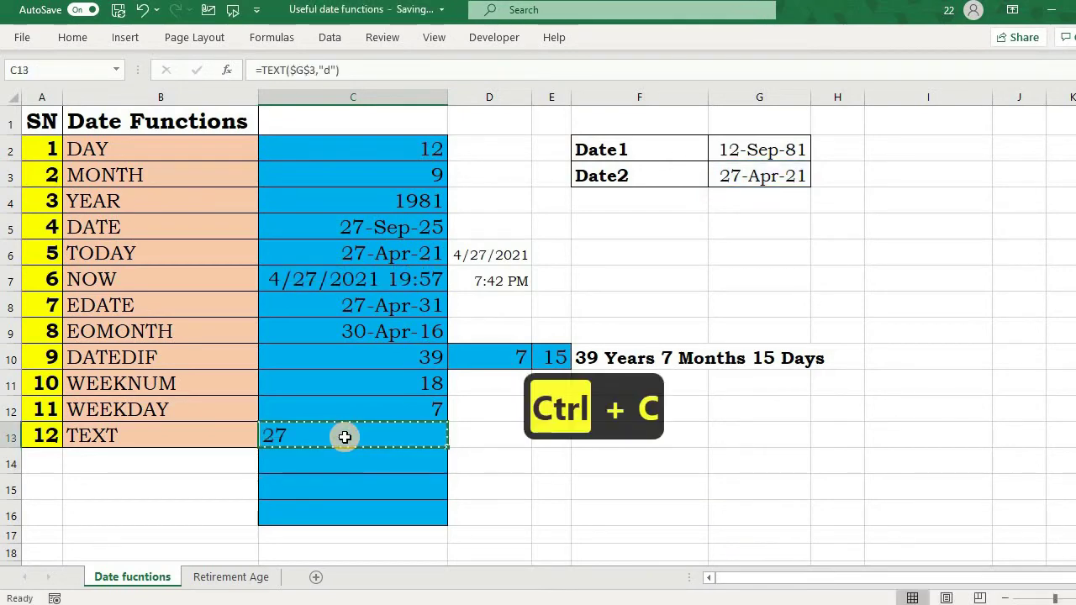
key("Down")
key("ctrl+v")
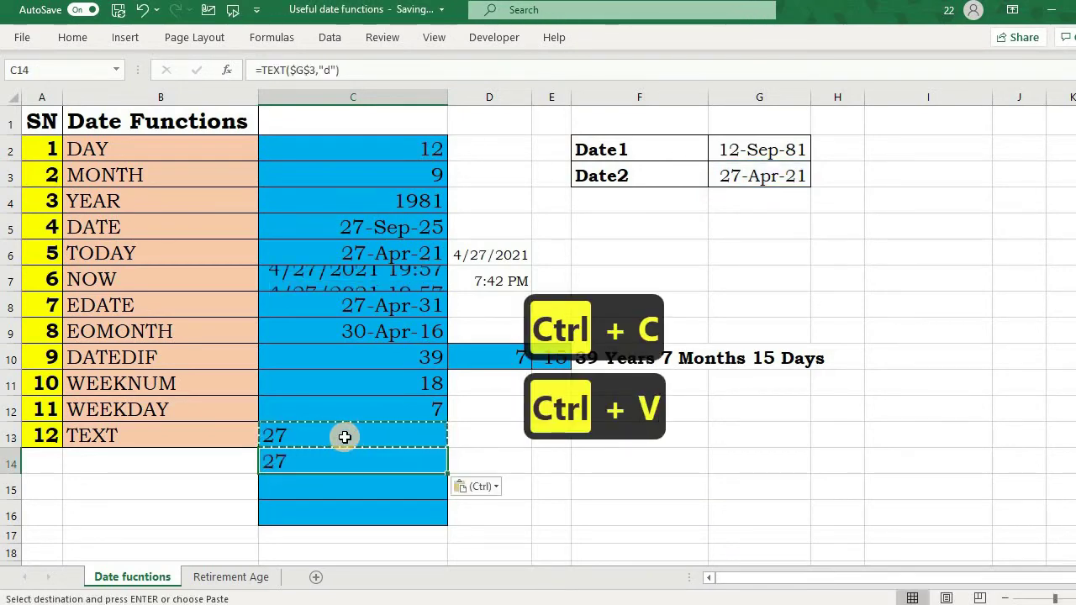
double_click(301, 462)
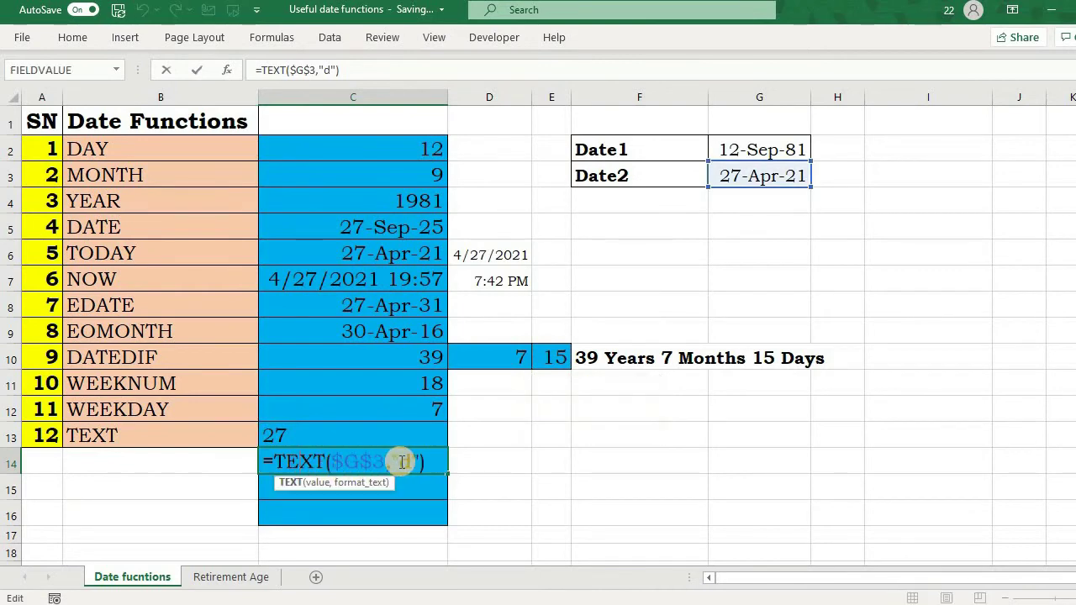
left_click_drag(406, 462, 410, 461)
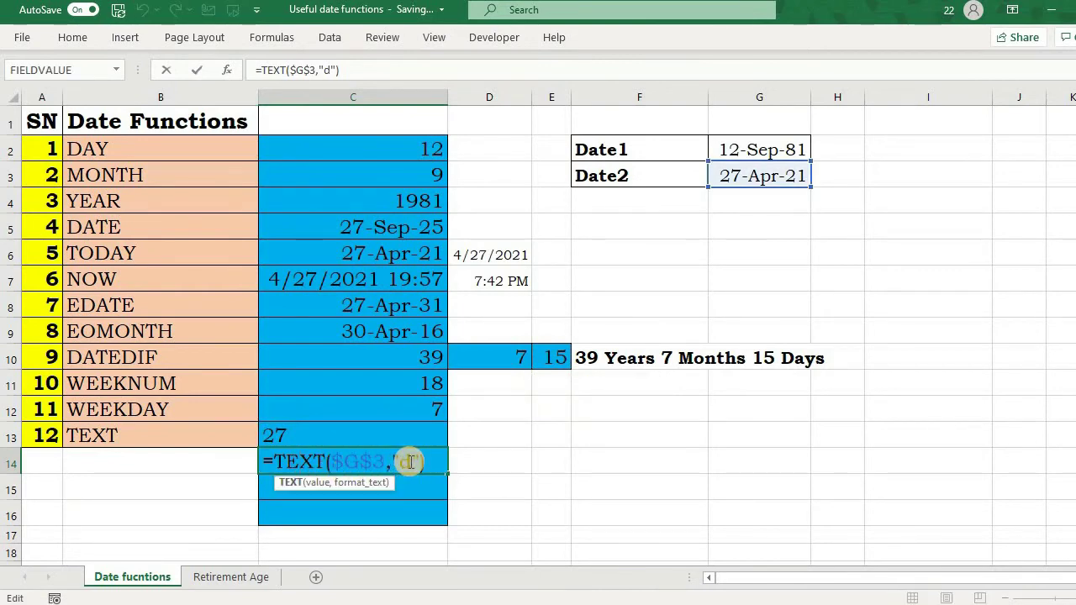
left_click(410, 462)
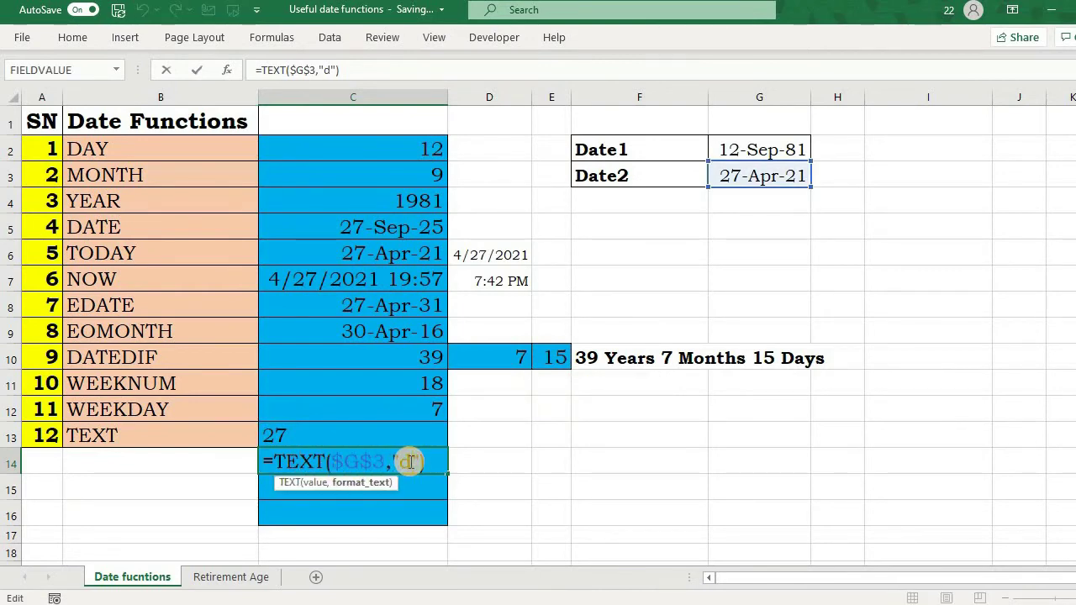
type("d")
key("Return")
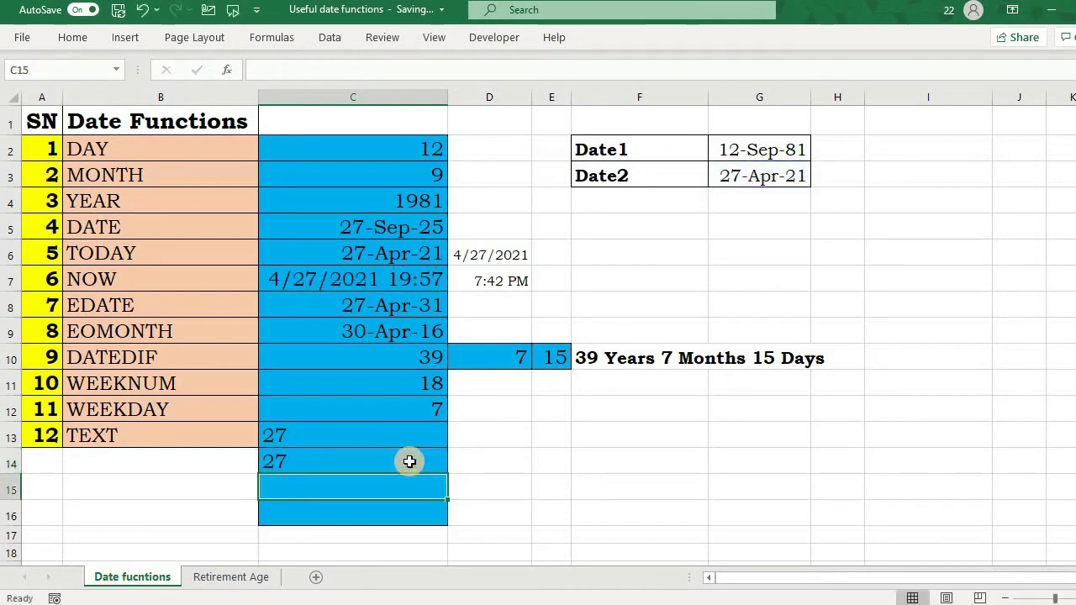
- Copy the TEXT formula from C14 to C15 and change its format code to "ddd"
left_click(296, 462)
key("ctrl+c")
left_click(298, 486)
key("ctrl+v")
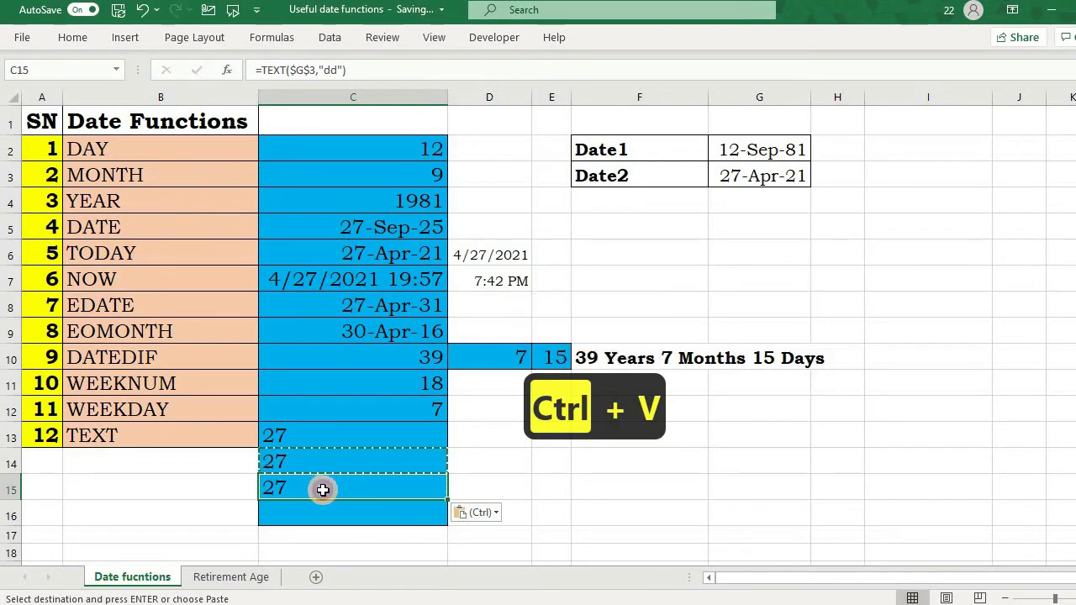
double_click(322, 490)
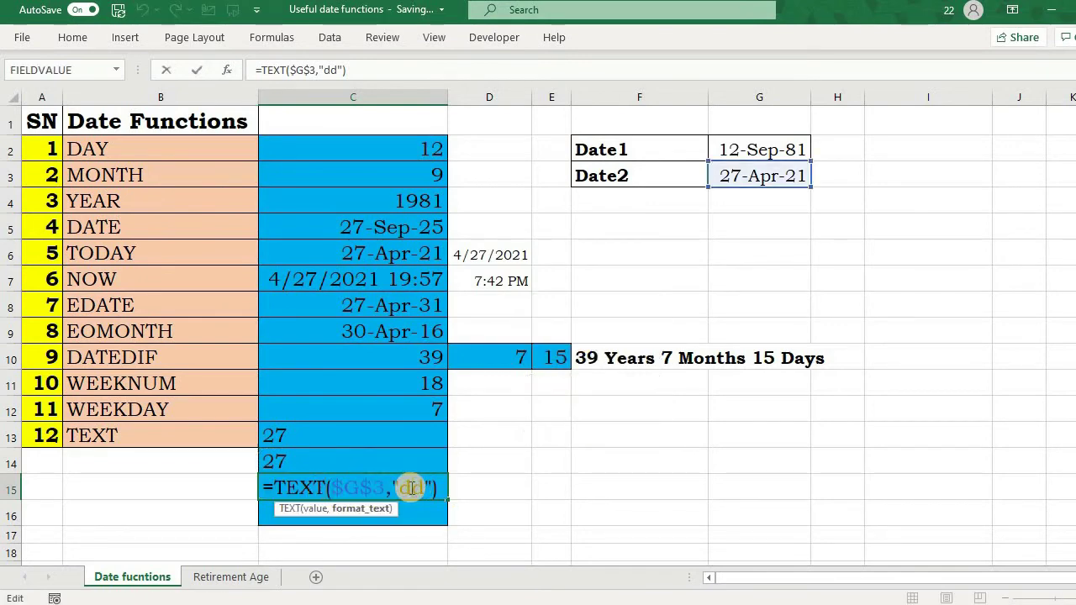
type("d")
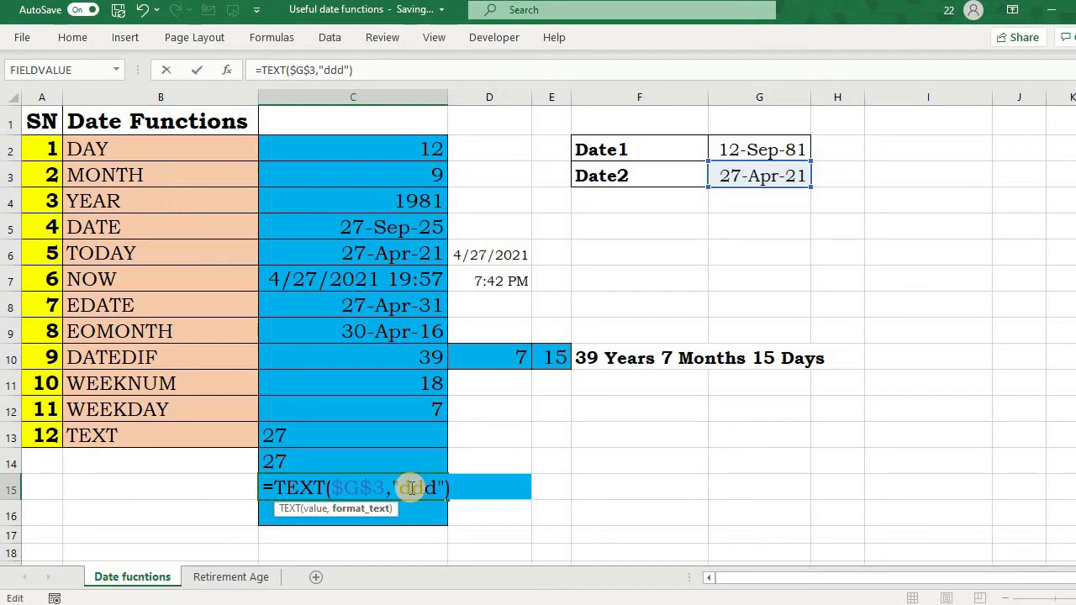
key("Return")
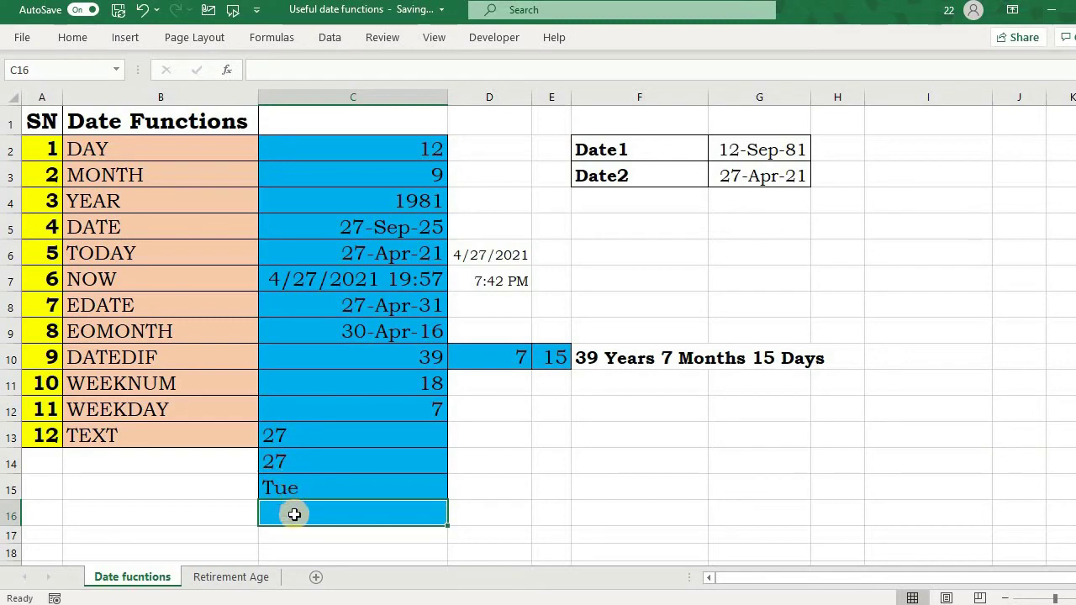
- Copy the TEXT formula from C15 to C16 and change its format code to "dddd"
left_click(304, 489)
key("ctrl+c")
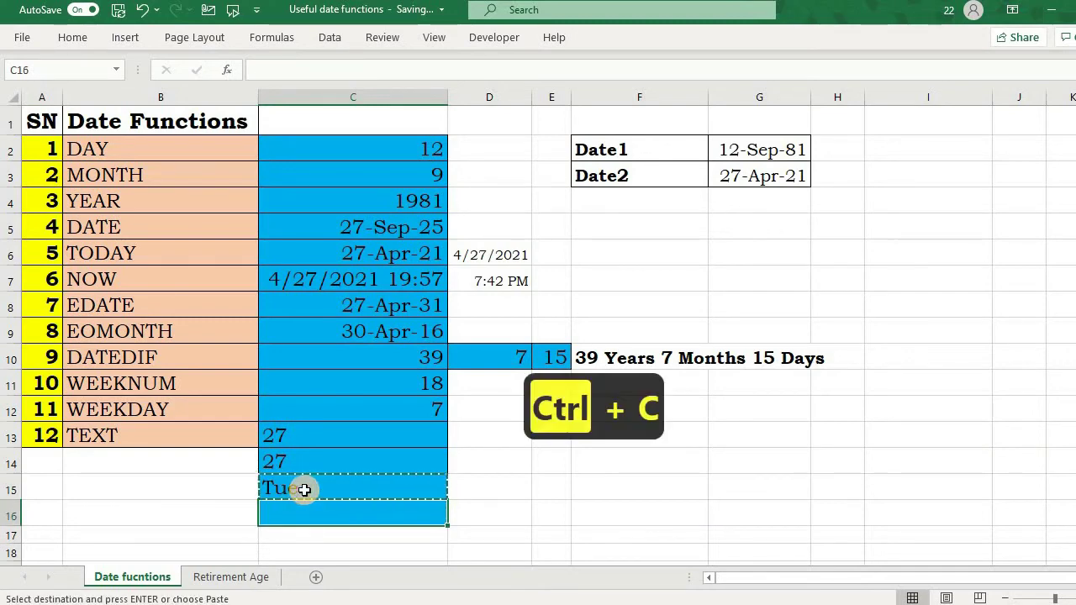
key("Down")
key("ctrl+v")
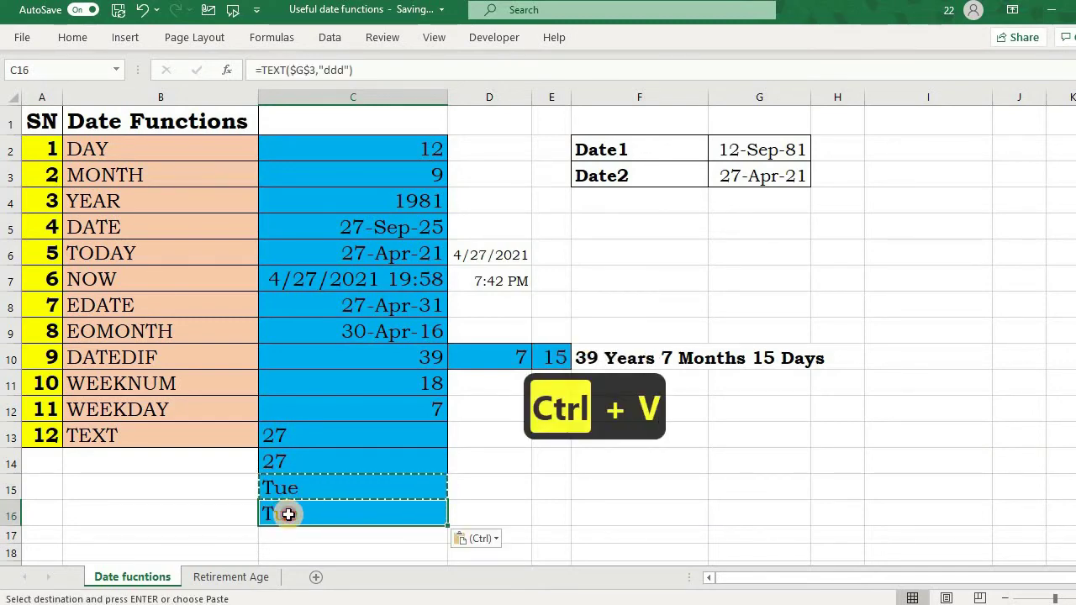
double_click(293, 510)
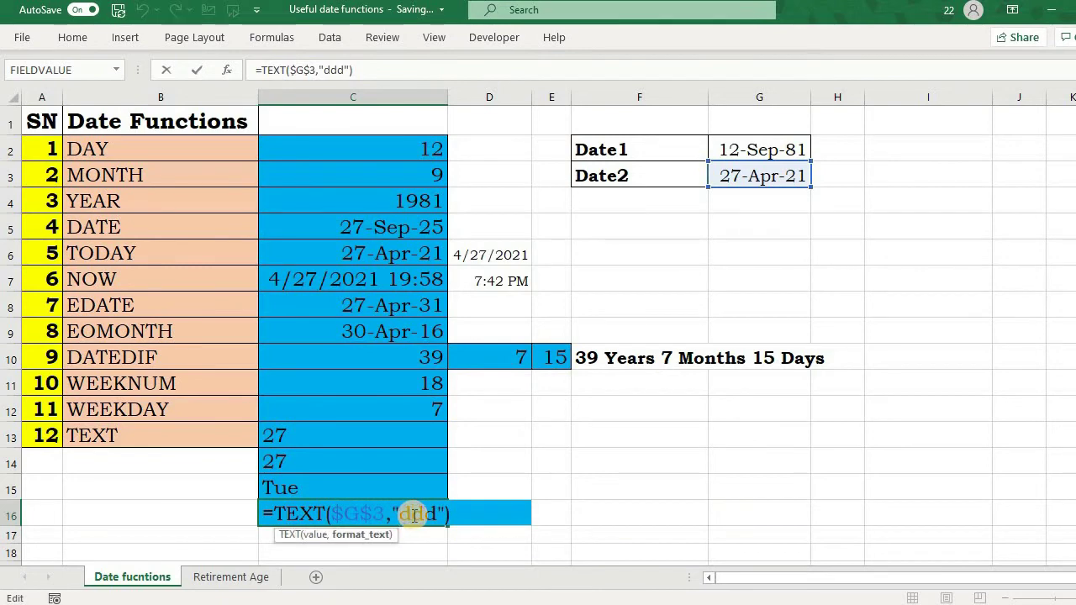
type("d")
key("Return")
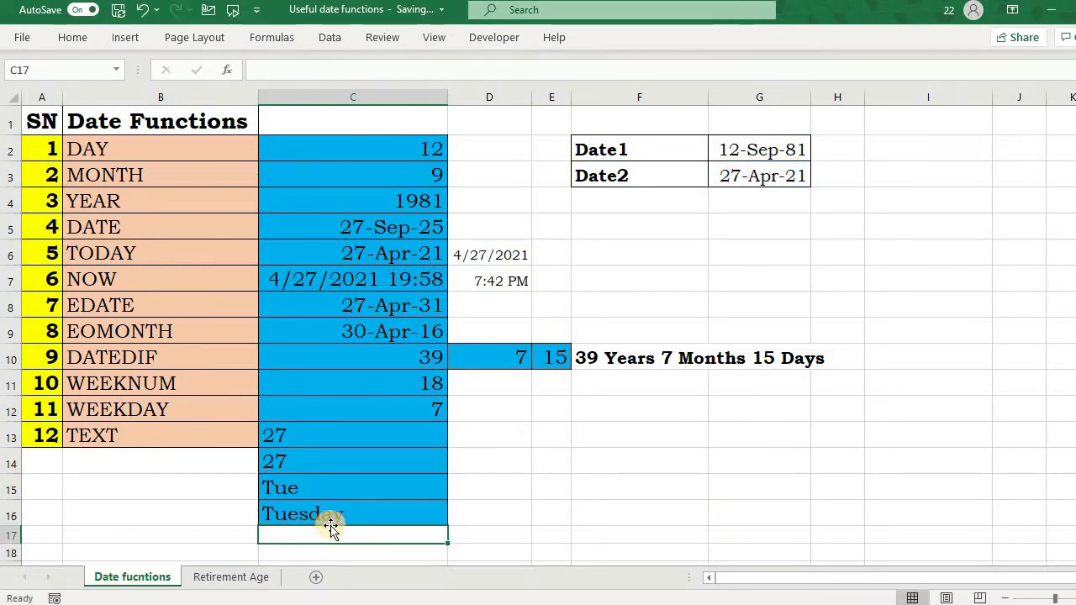
- On the Retirement Age sheet, run Text to Columns on C2:C11 as delimited data with the Tab delimiter turned off
left_click(231, 576)
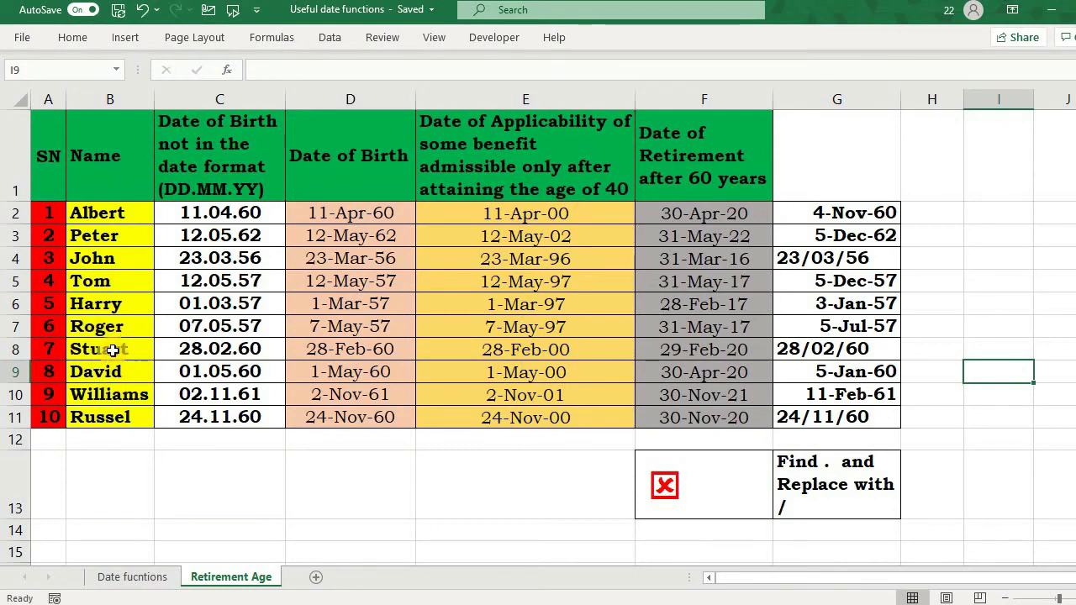
left_click(203, 213)
key("ctrl+shift+Down")
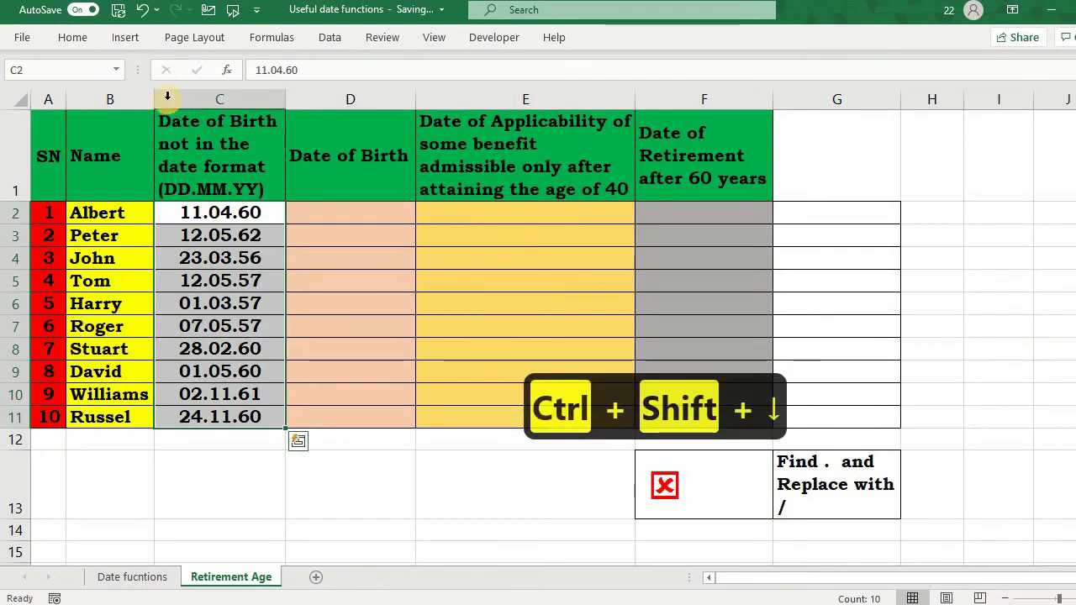
left_click(73, 38)
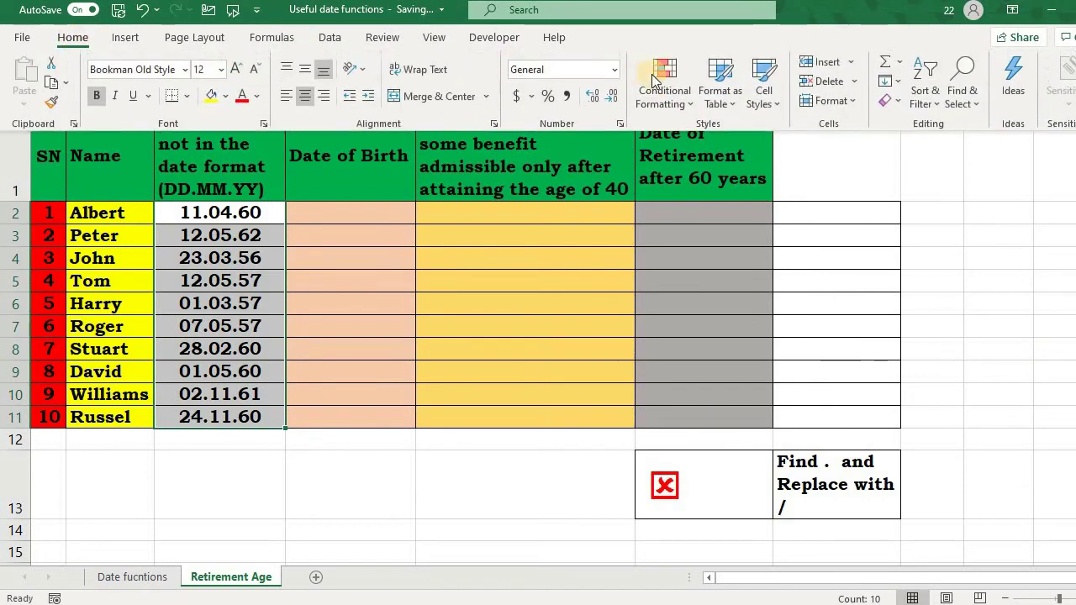
left_click(330, 37)
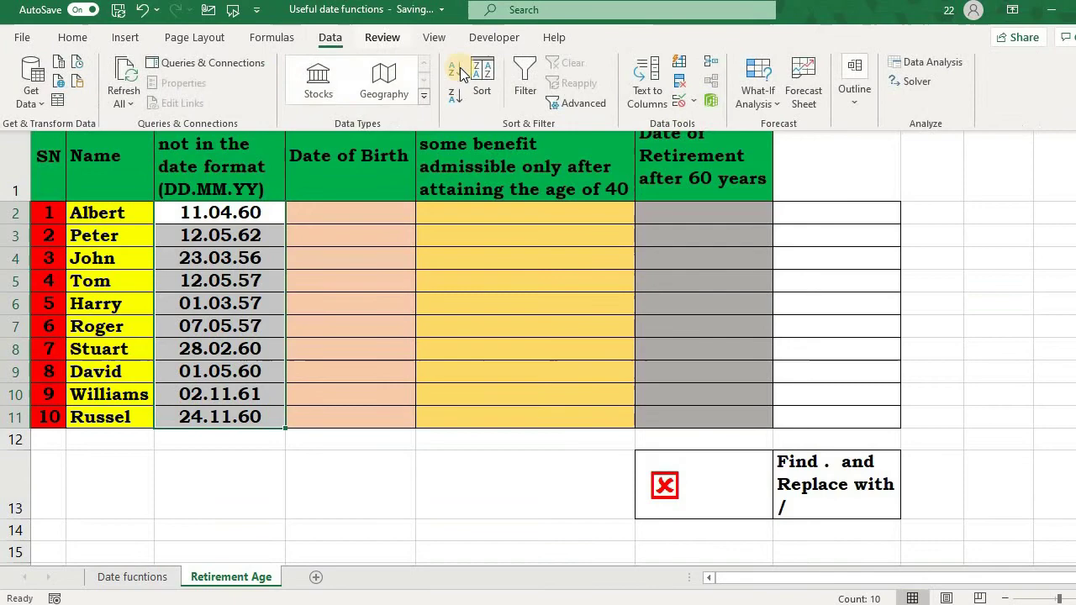
left_click(651, 103)
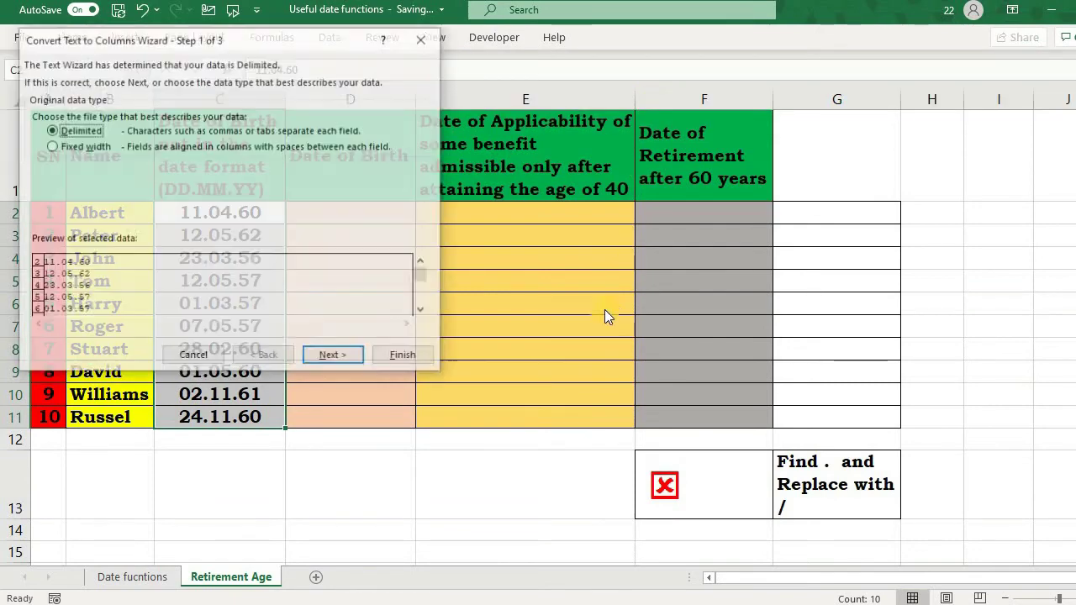
left_click(330, 356)
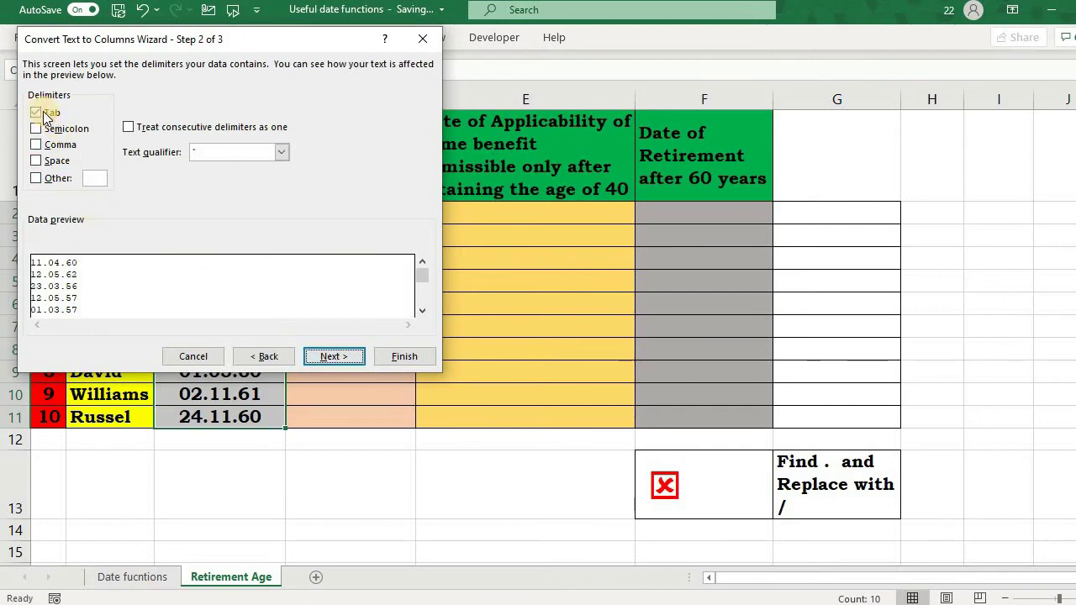
left_click(43, 113)
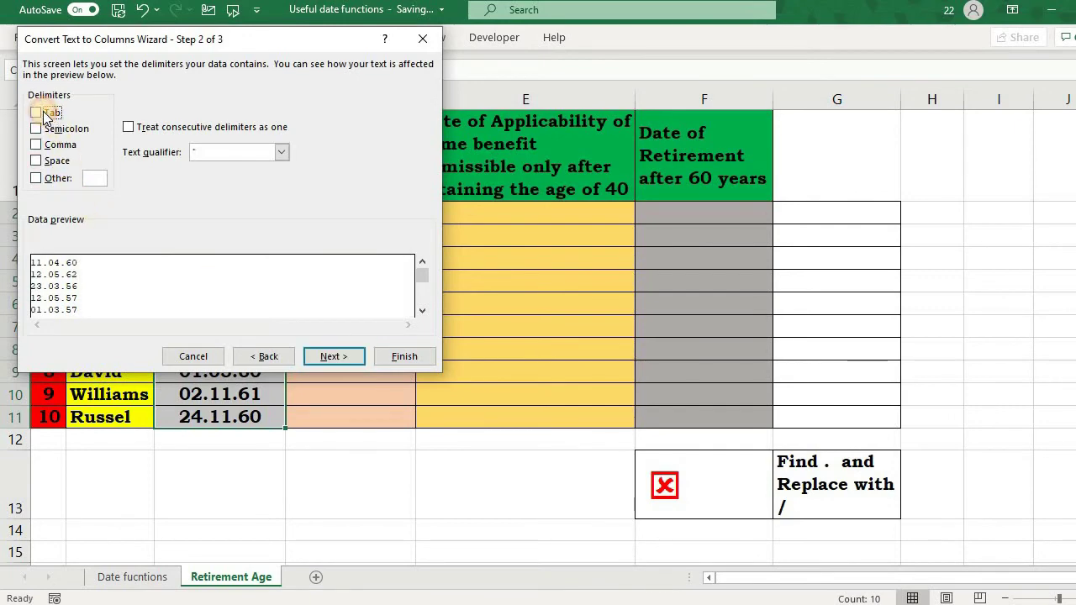
left_click(328, 356)
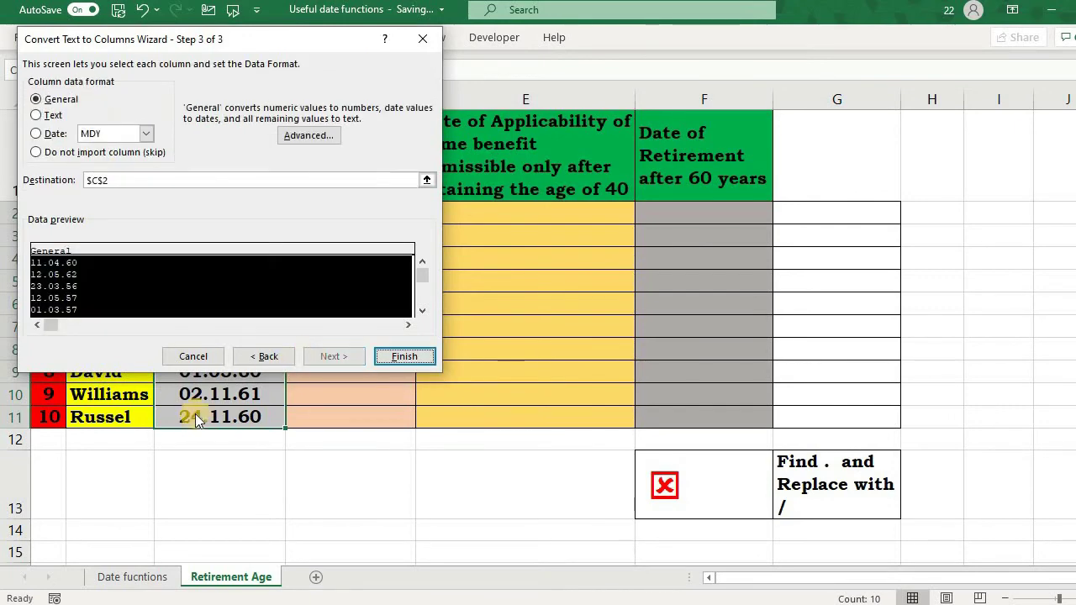
- Set the column data format to Date DMY with destination $D$2 and finish the Text to Columns conversion
left_click(149, 132)
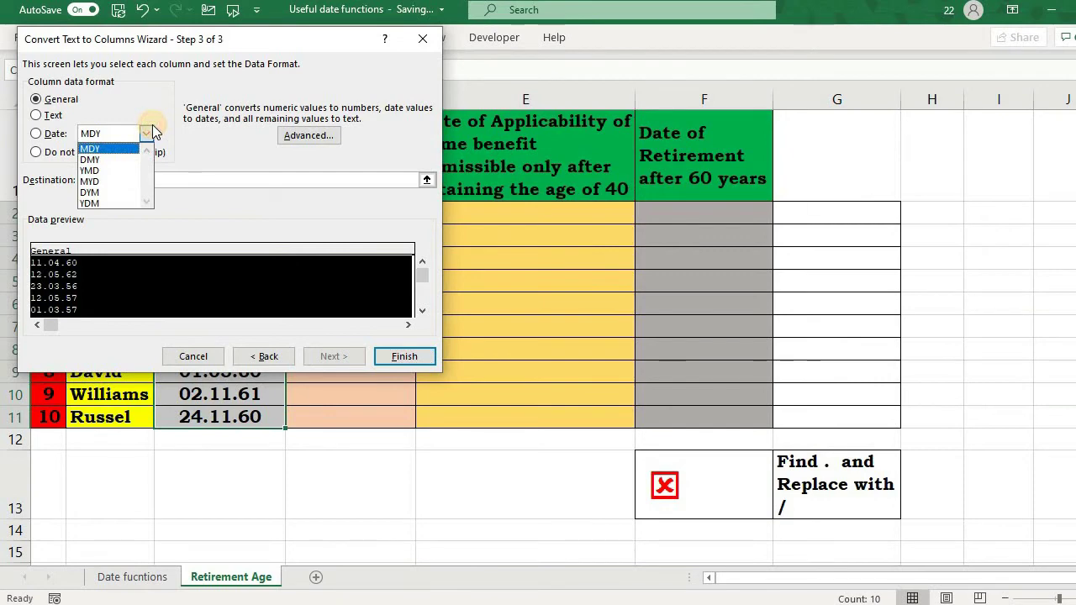
left_click(126, 159)
left_click(427, 181)
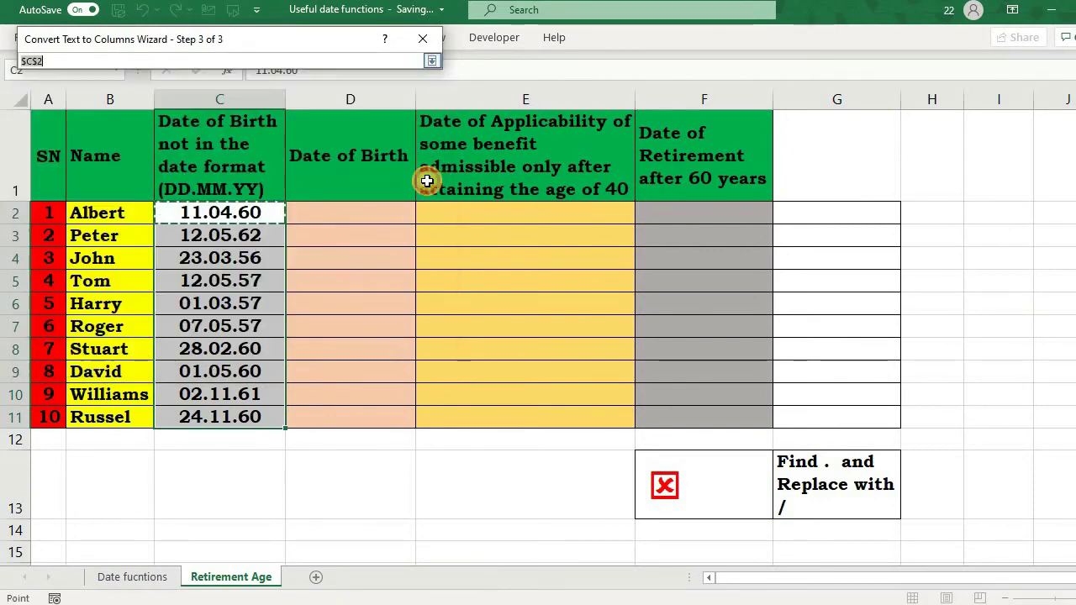
left_click(334, 212)
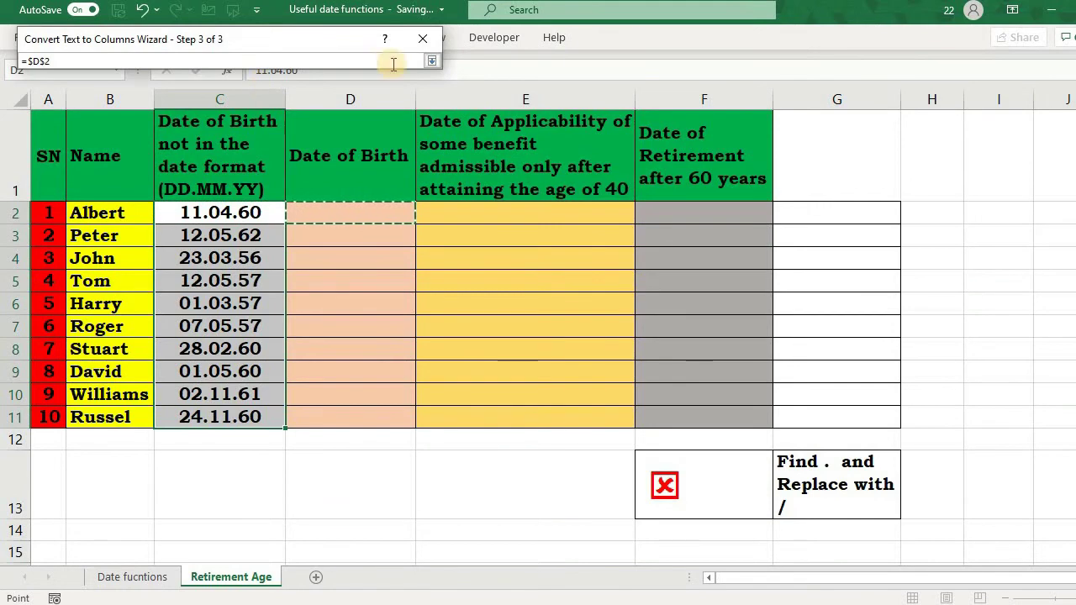
left_click(432, 62)
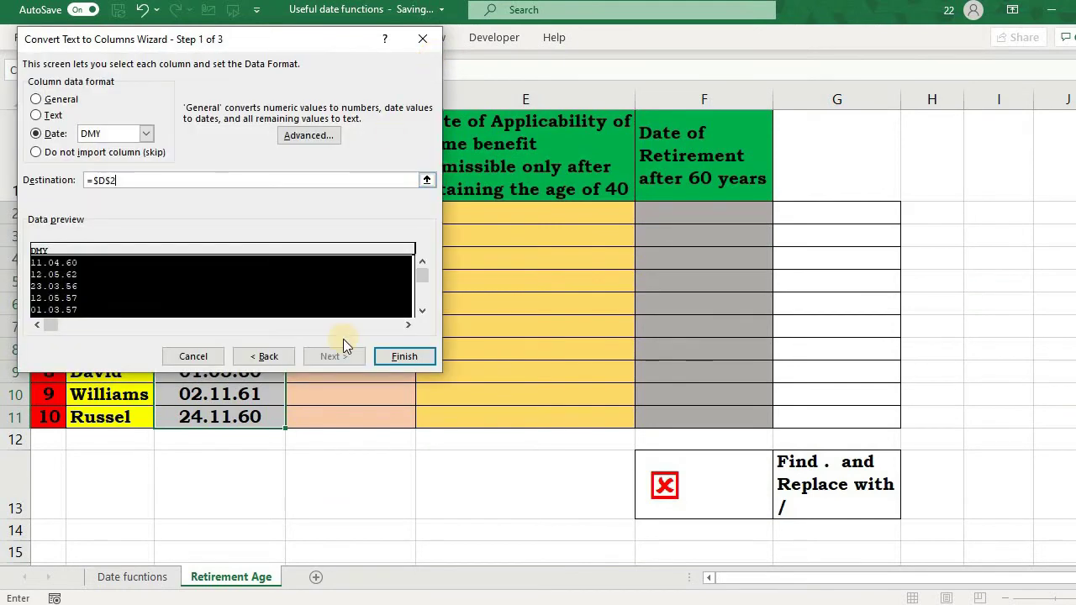
left_click(404, 356)
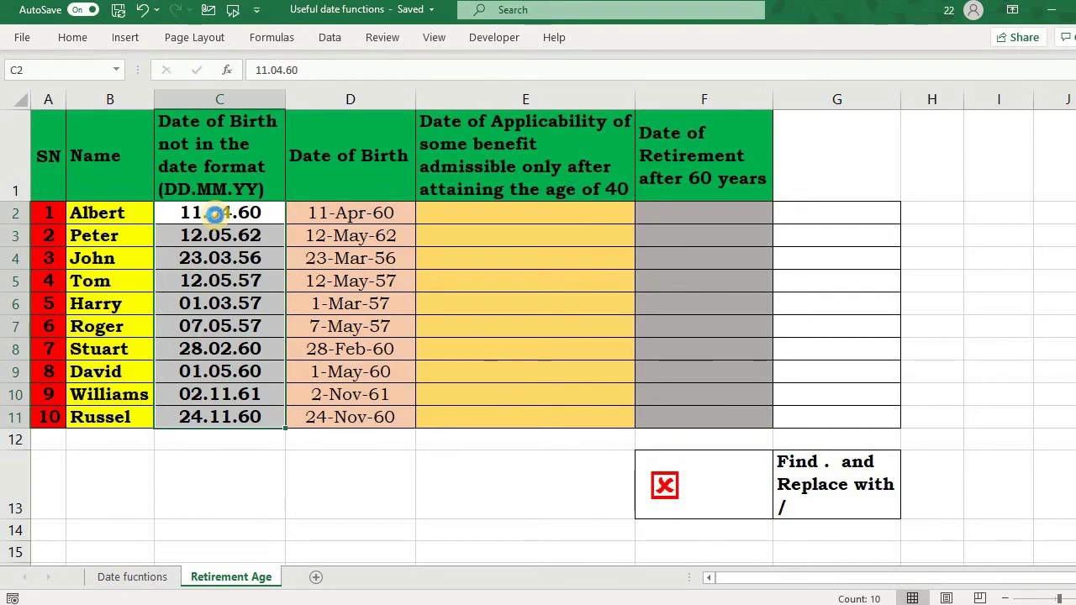
- Copy the unformatted birth dates from C2:C11 into column G starting at G2
key("ctrl+c")
key("Right")
key("Right")
key("Right")
key("Right")
key("ctrl+v")
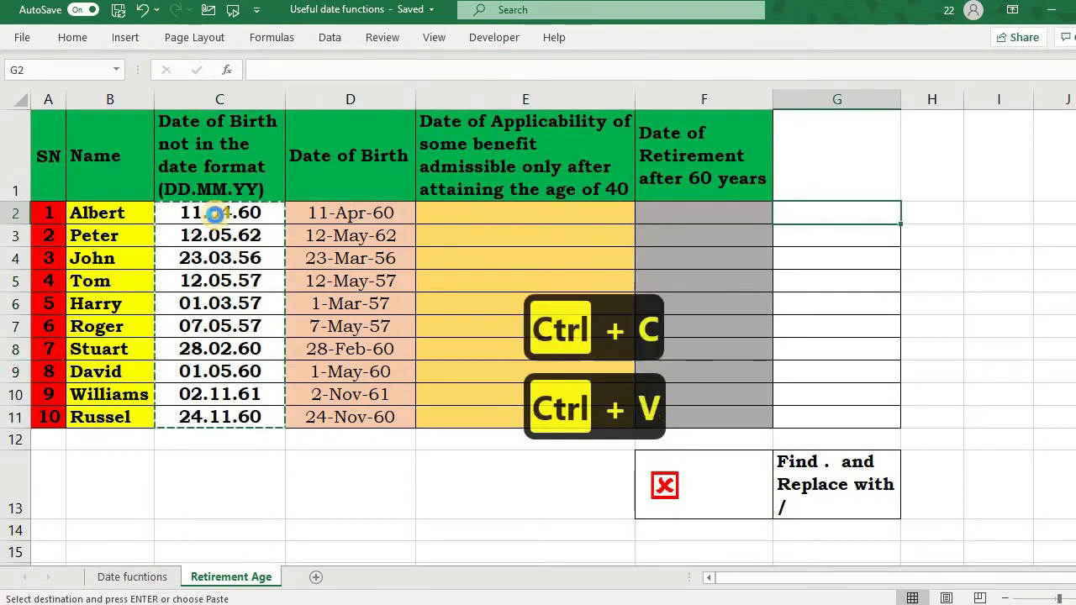
- Replace every "." with "/" in the copied dates in G2:G11 and close the Find and Replace dialog
key("ctrl+h")
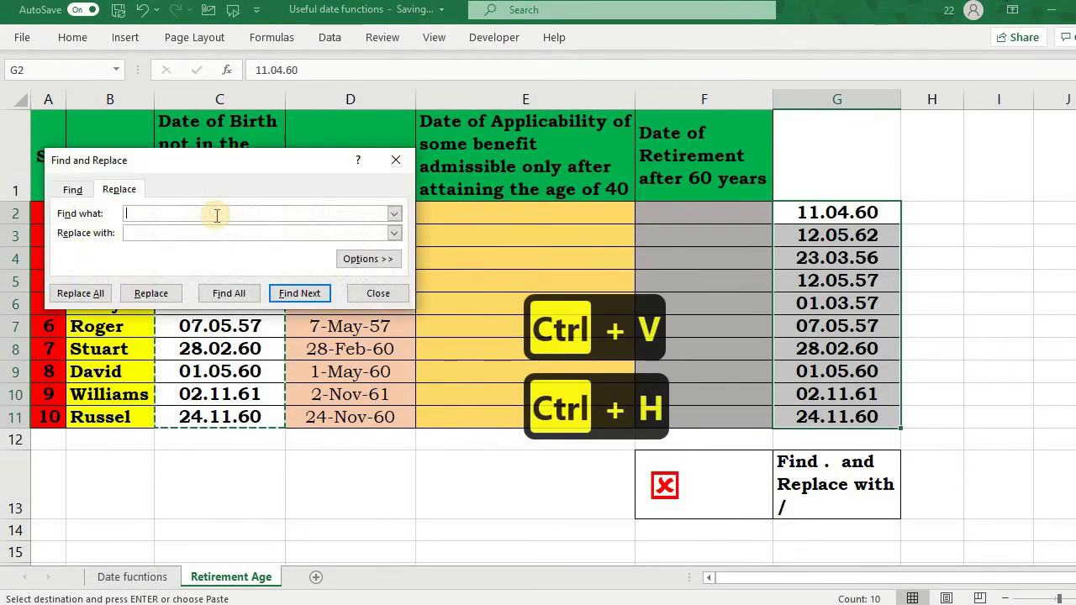
left_click(135, 233)
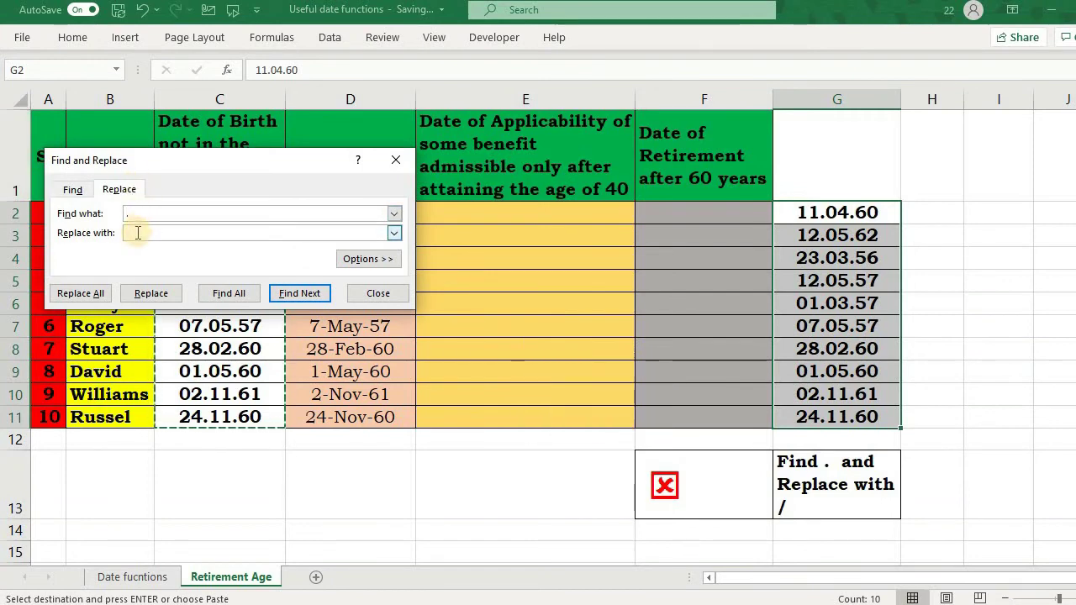
left_click(86, 295)
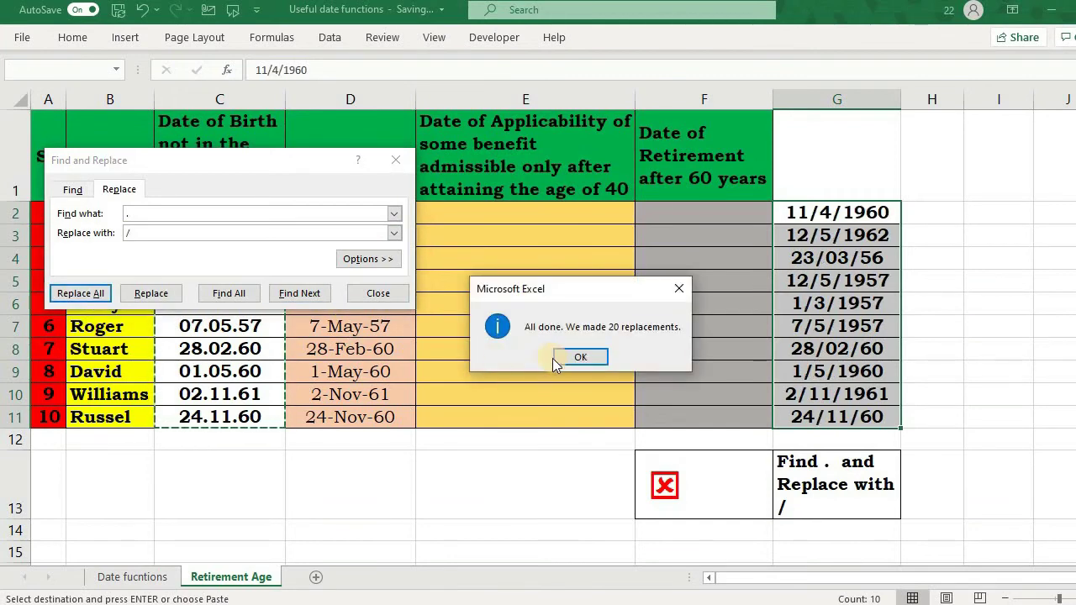
left_click(577, 358)
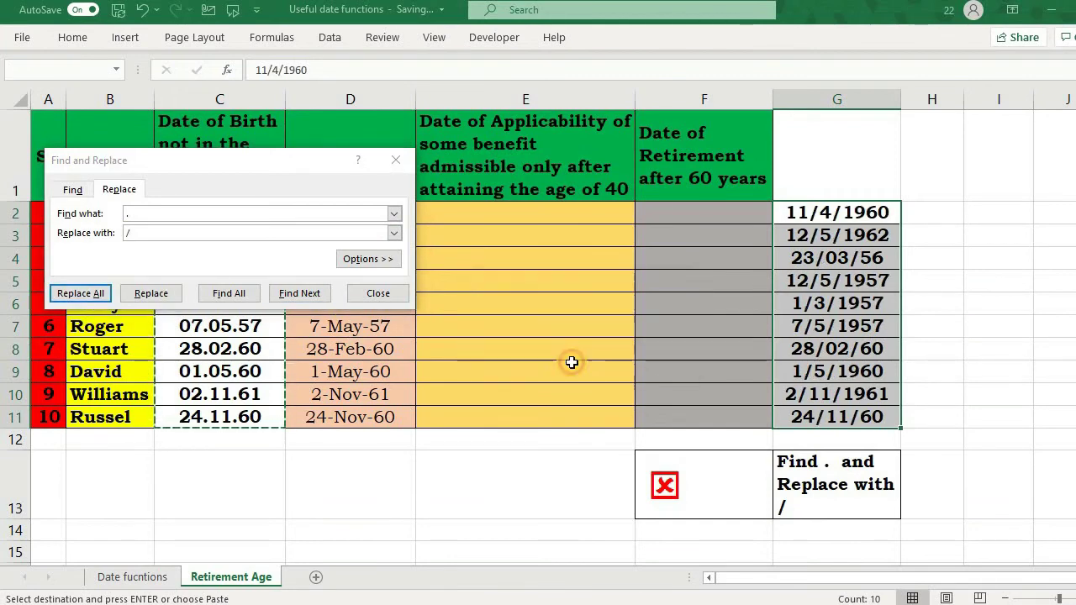
left_click(379, 296)
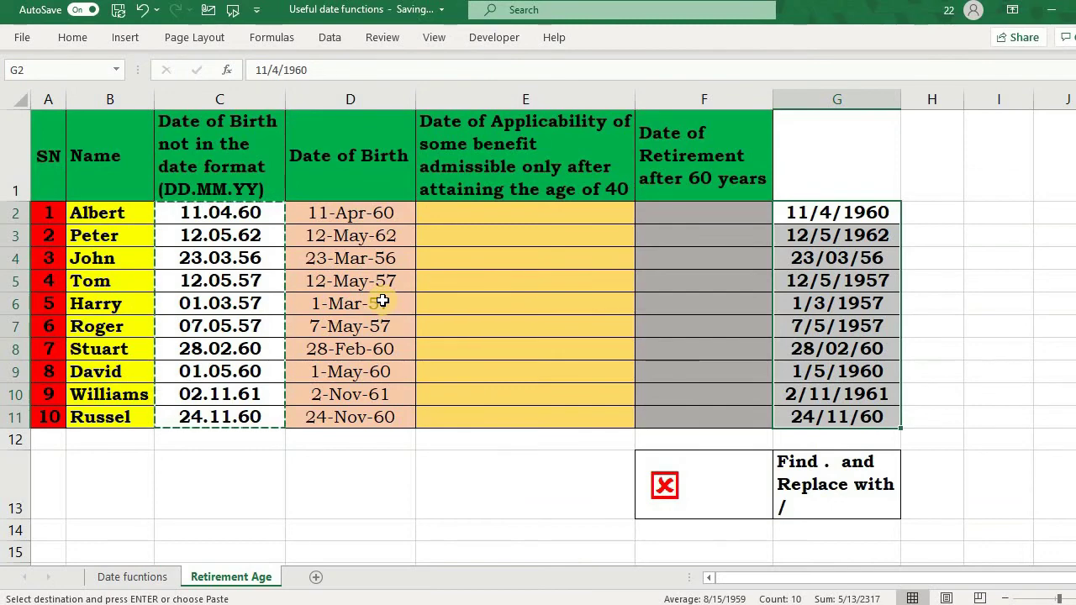
- Format G2:G11 as dates of the type 14-Mar-12
key("ctrl+1")
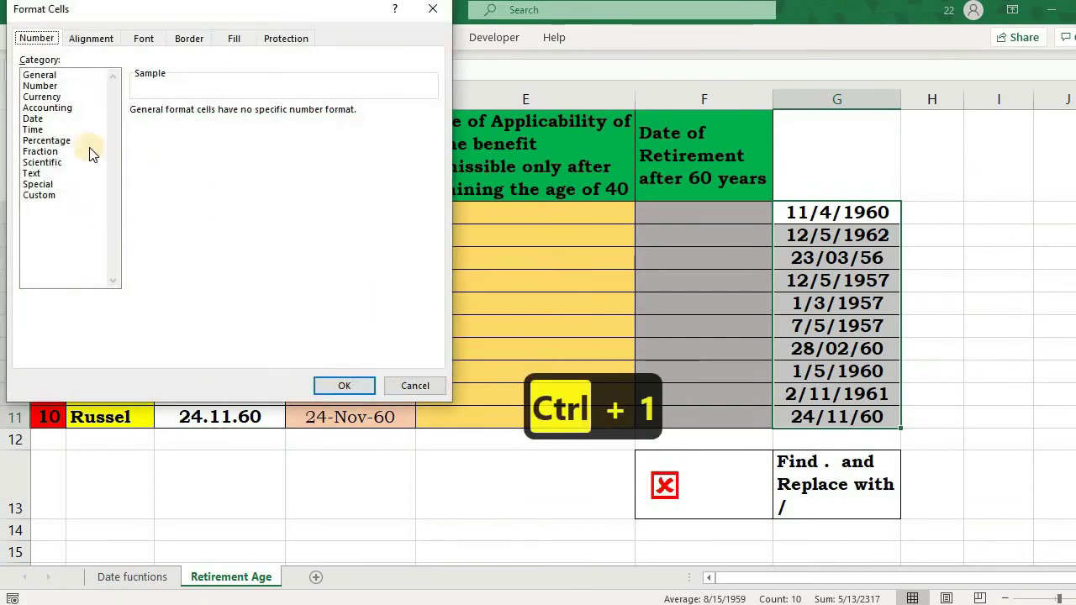
left_click(34, 118)
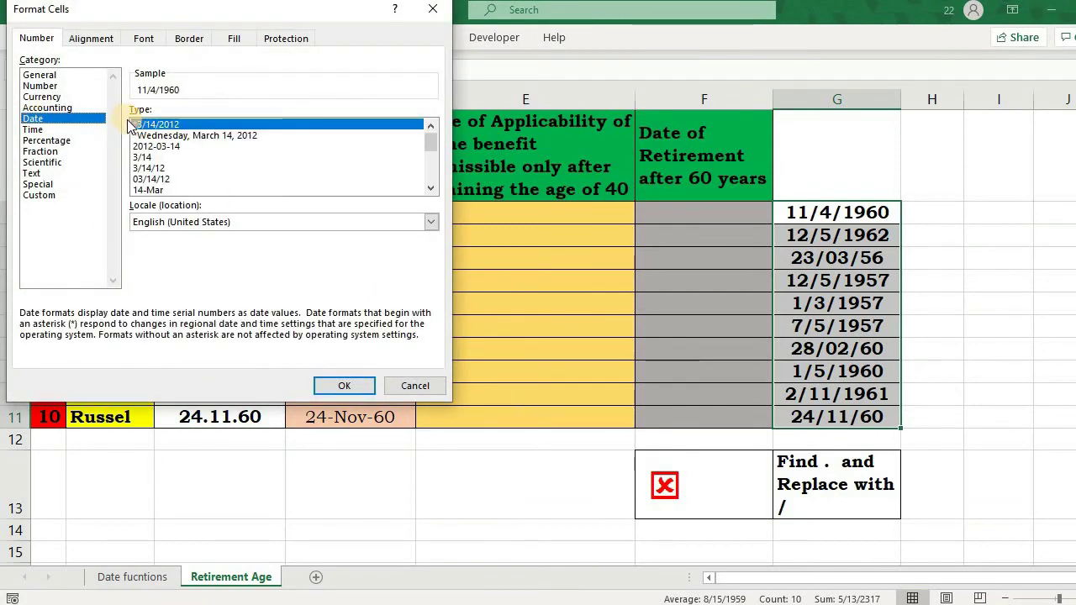
left_click(430, 190)
left_click(160, 190)
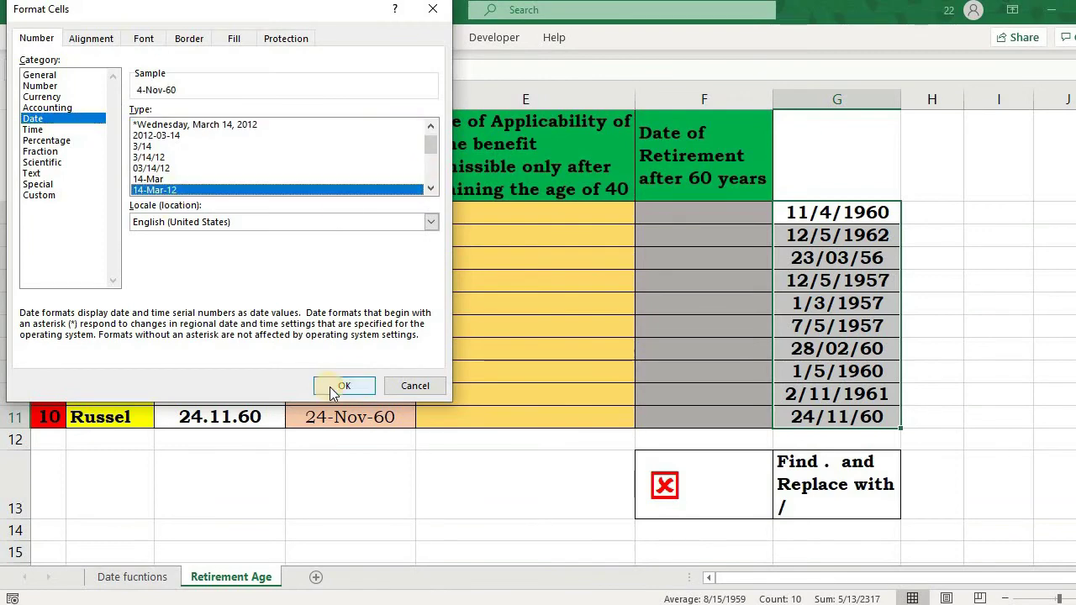
left_click(344, 385)
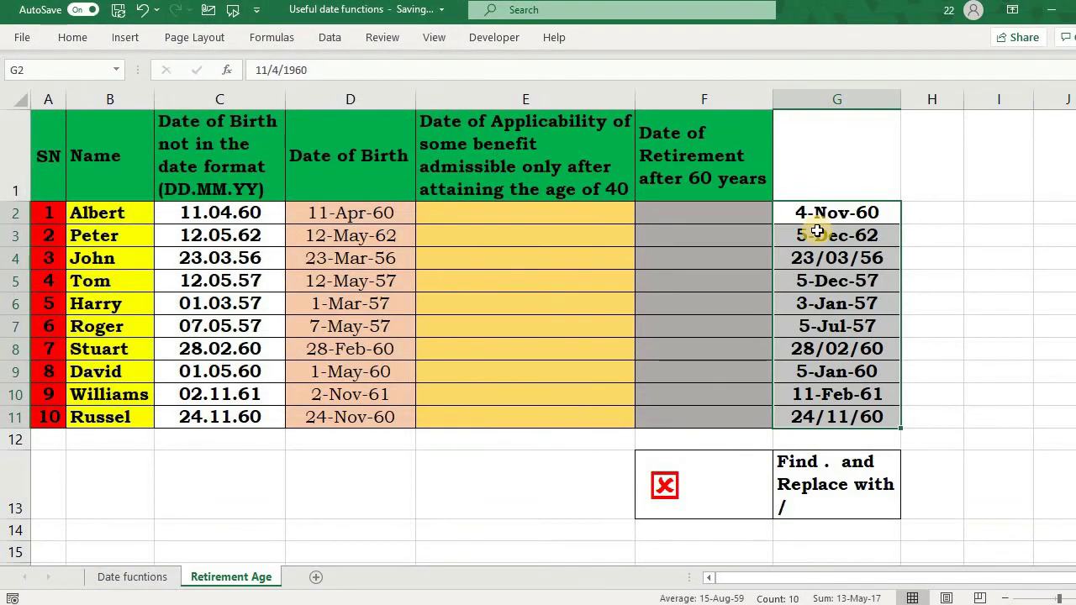
left_click(216, 305)
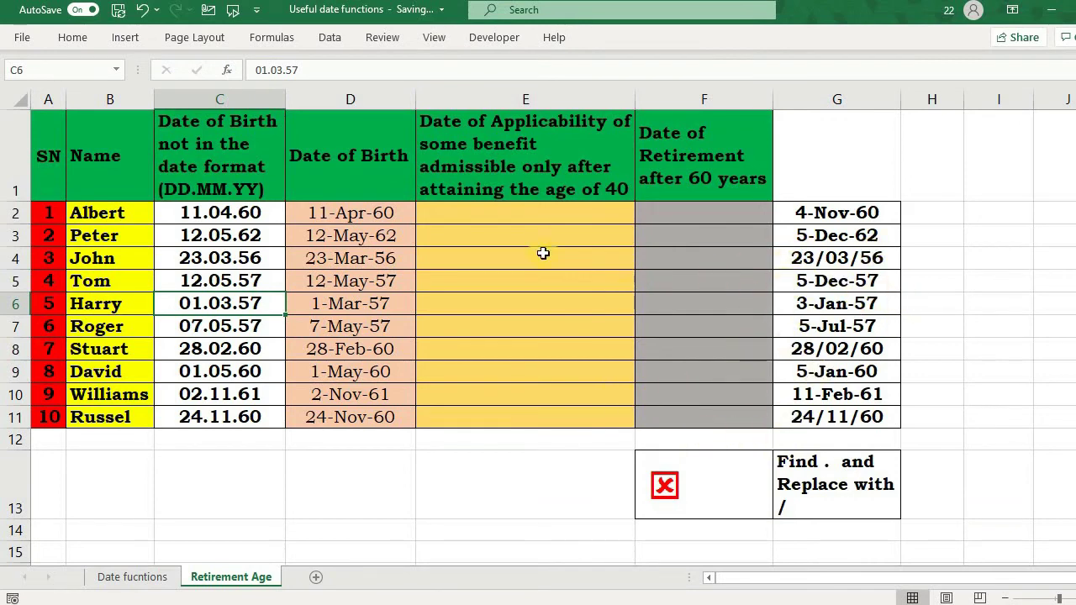
- Enter =EDATE(D2,40*12) in E2 for the benefit date and fill the formula down to E11
left_click(446, 220)
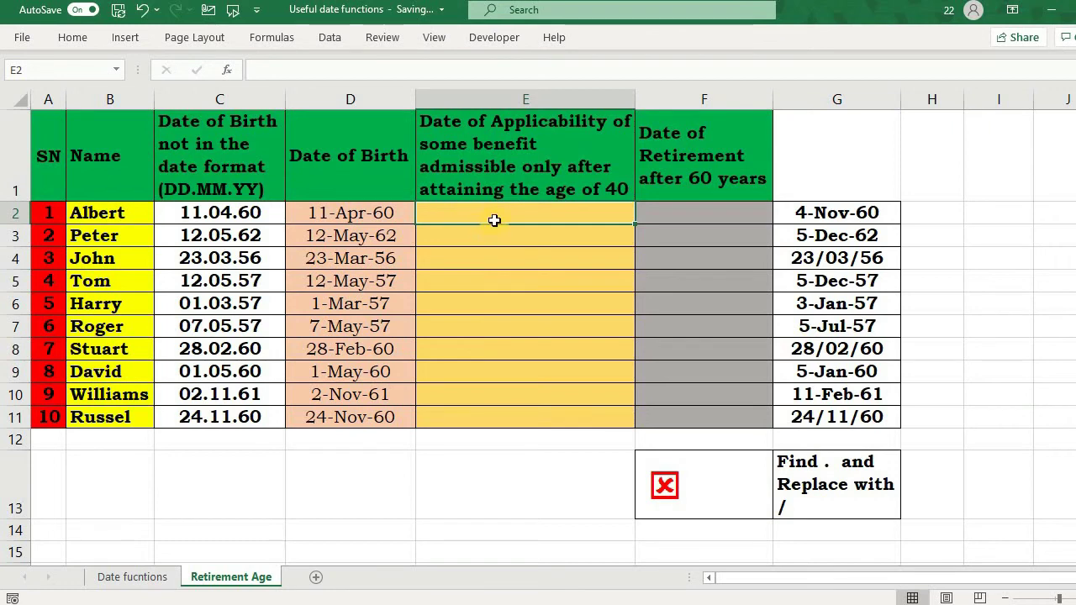
type("=")
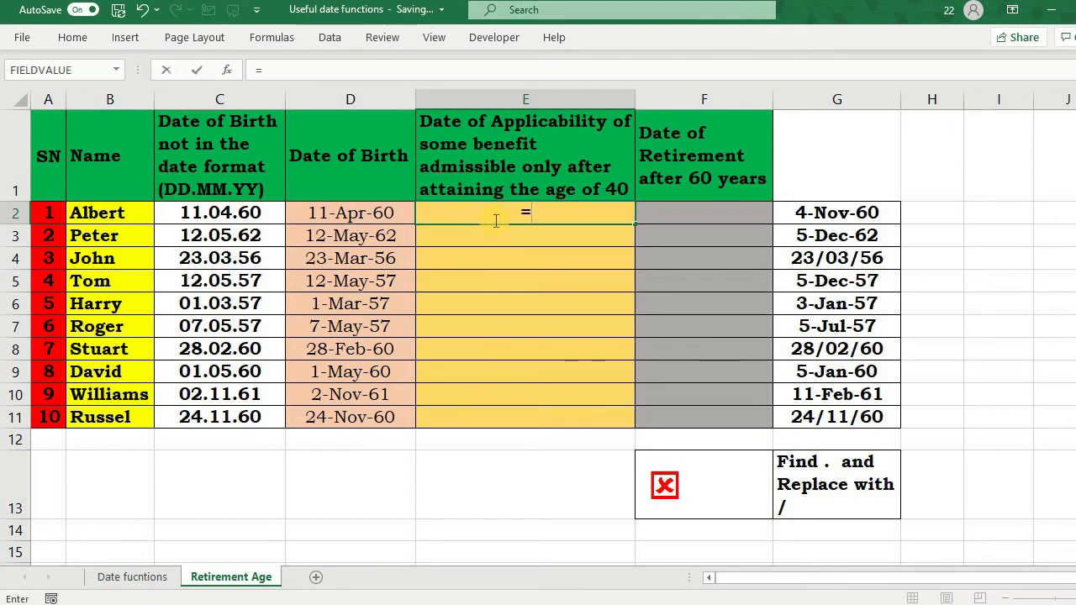
type("eda")
key("Tab")
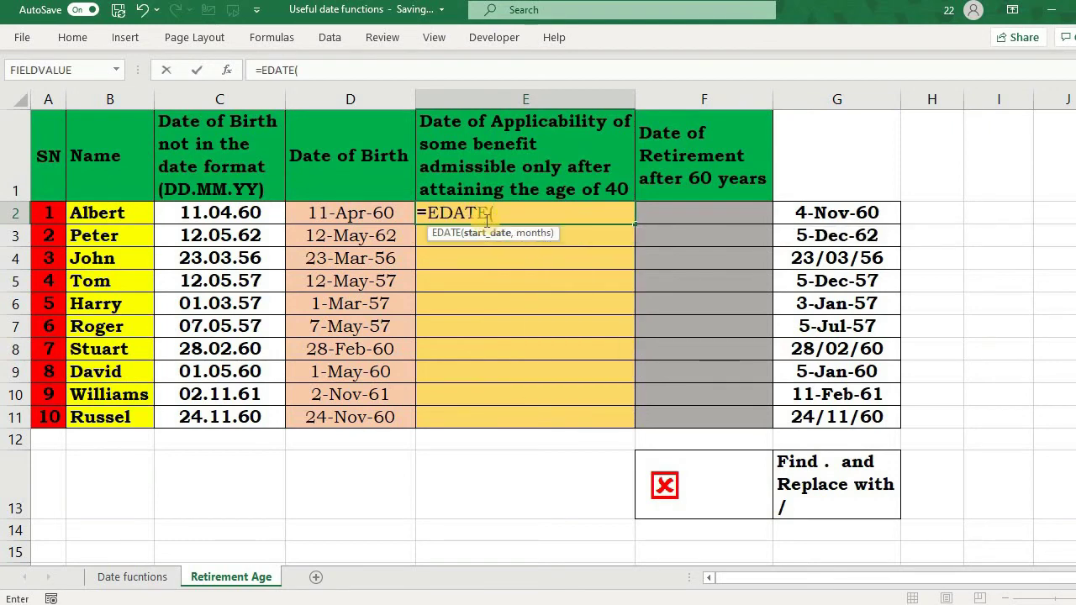
left_click(349, 212)
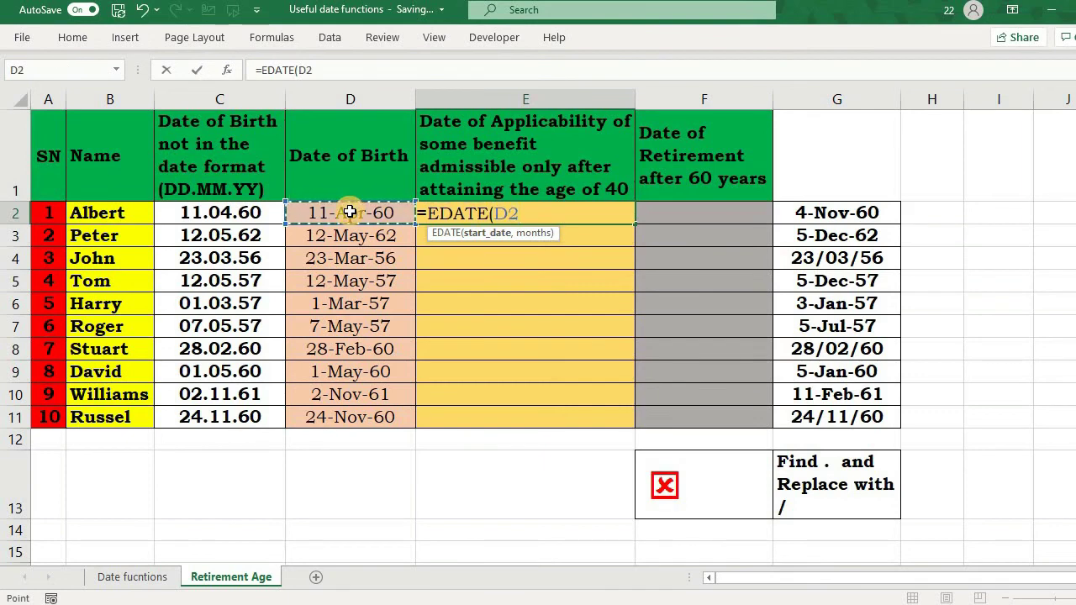
type(",40*1")
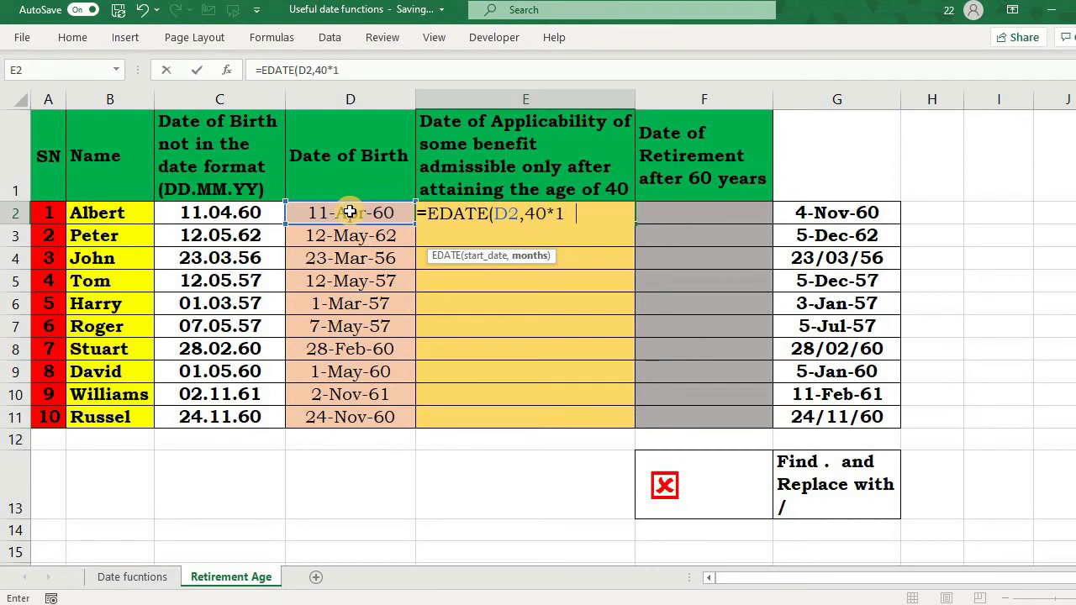
type("2")
key("Return")
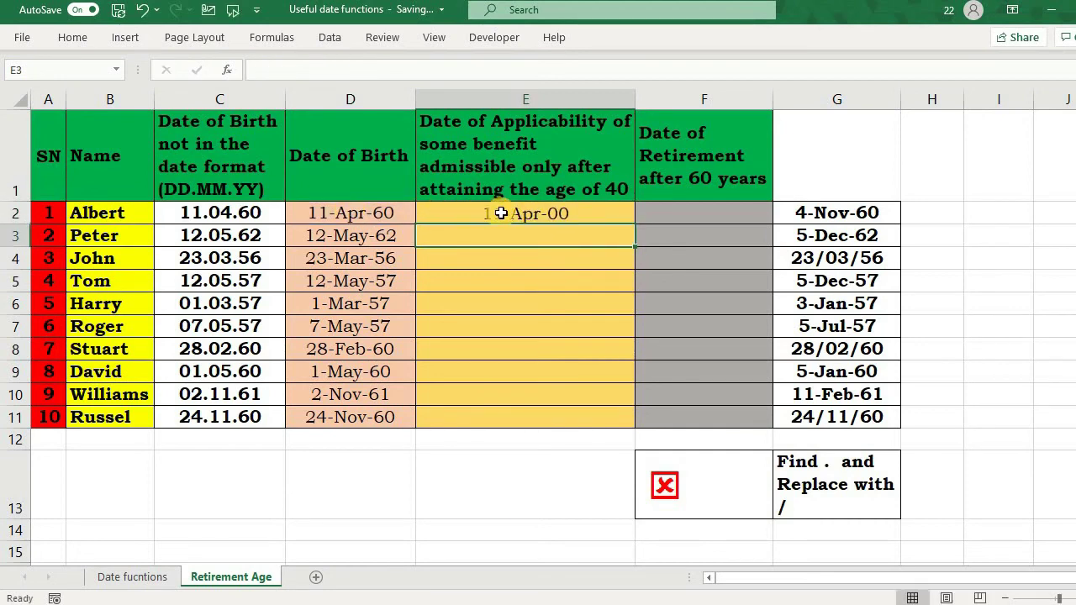
left_click(592, 216)
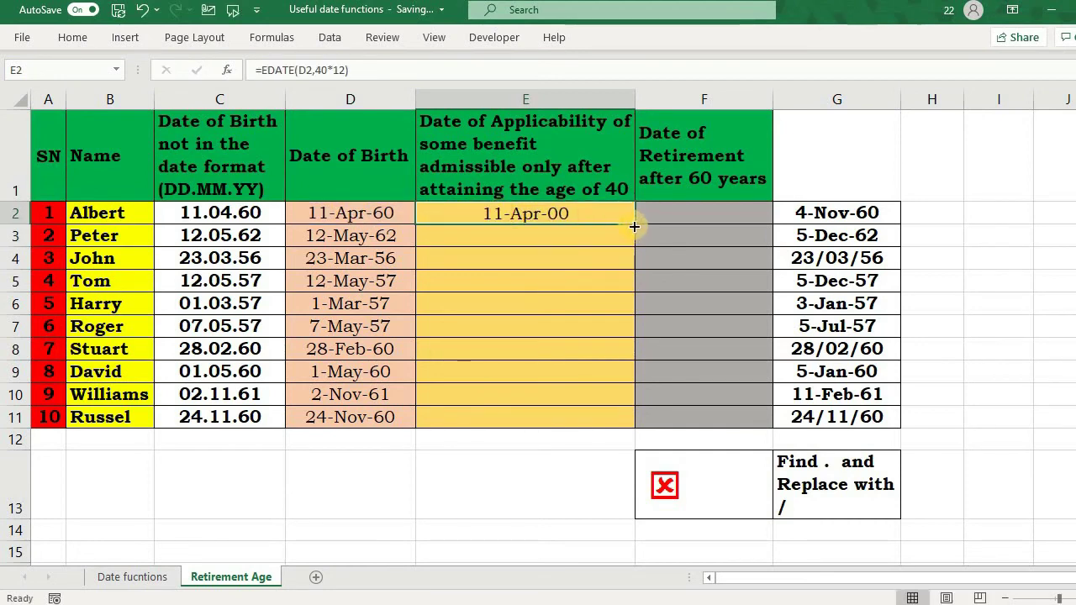
double_click(632, 227)
- Enter =EDATE(D2,60*12) in F2 for the retirement date and fill the formula down to F11
left_click(656, 213)
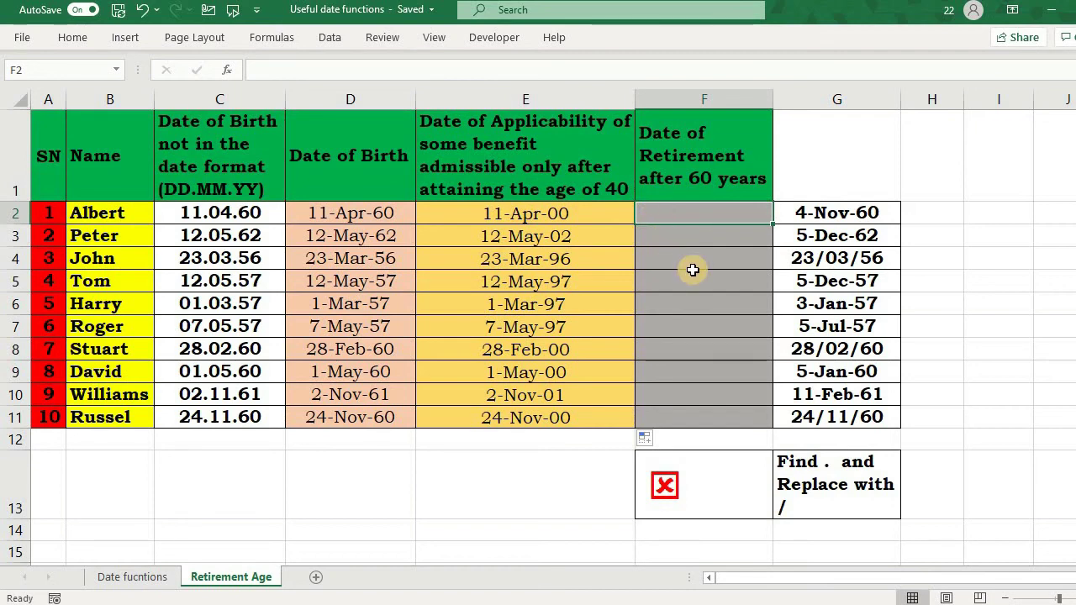
type("=eda")
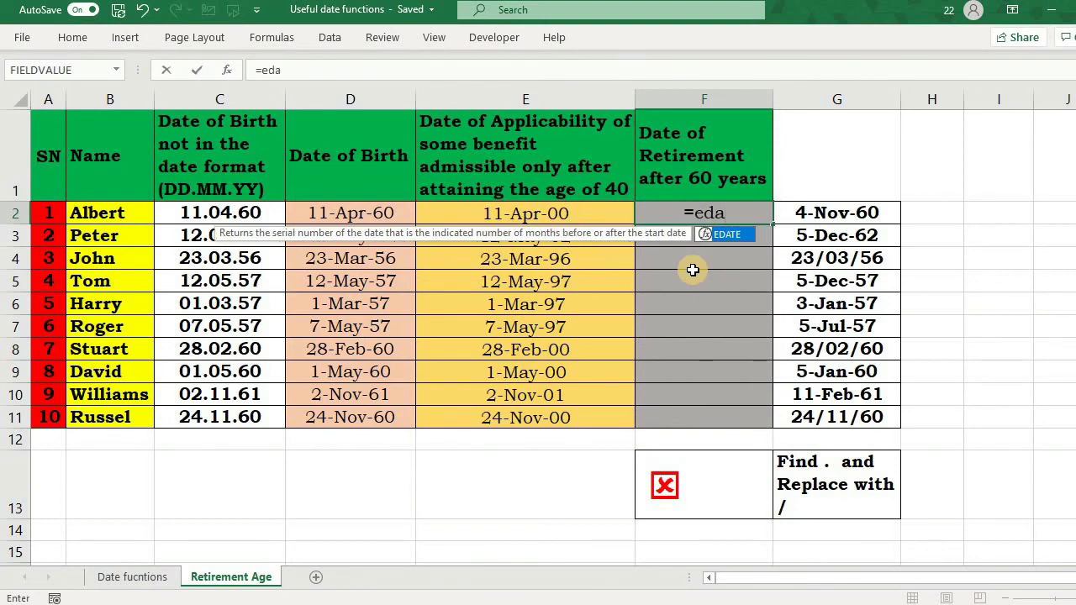
key("Tab")
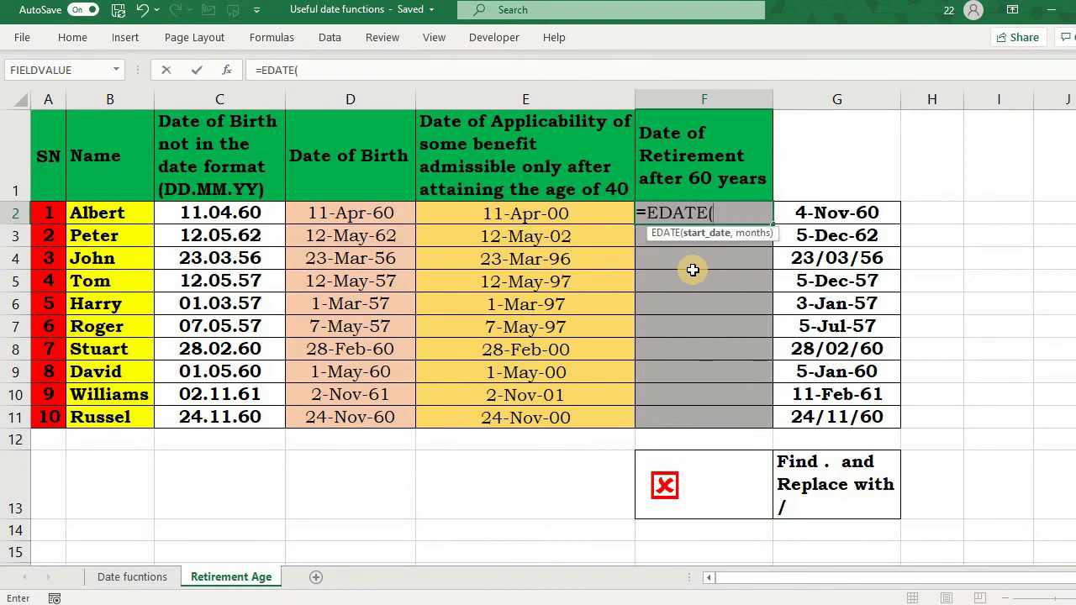
left_click(311, 214)
type(",")
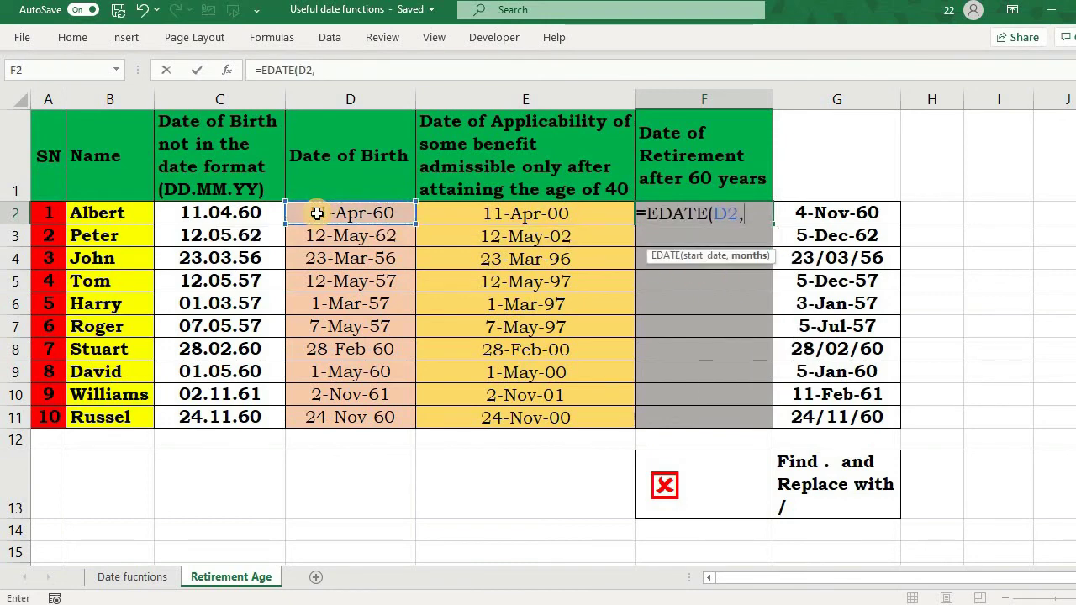
type("60*12")
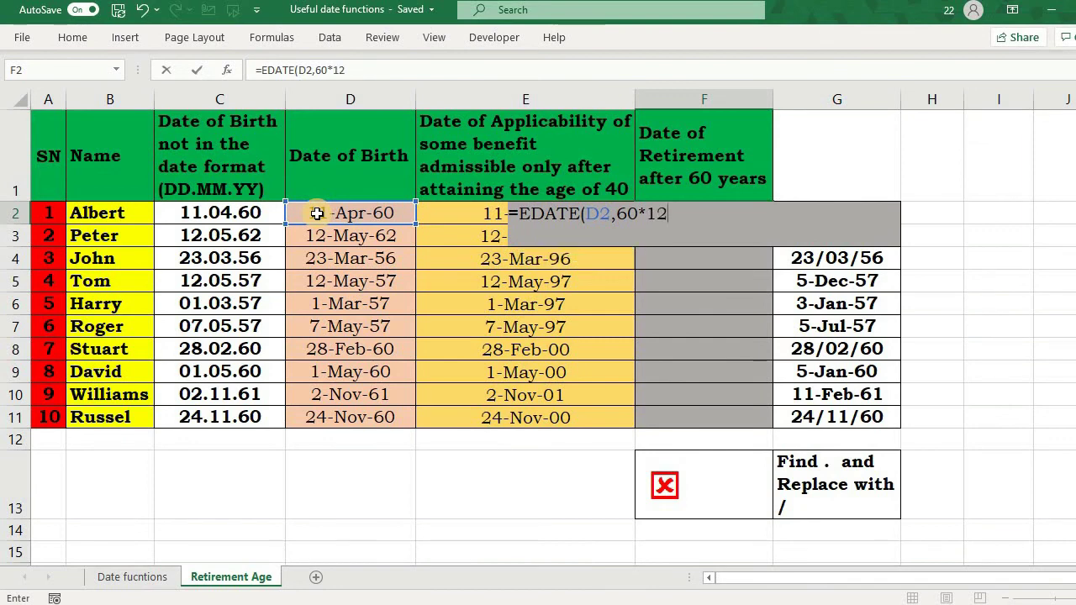
key("Return")
left_click(738, 210)
double_click(772, 224)
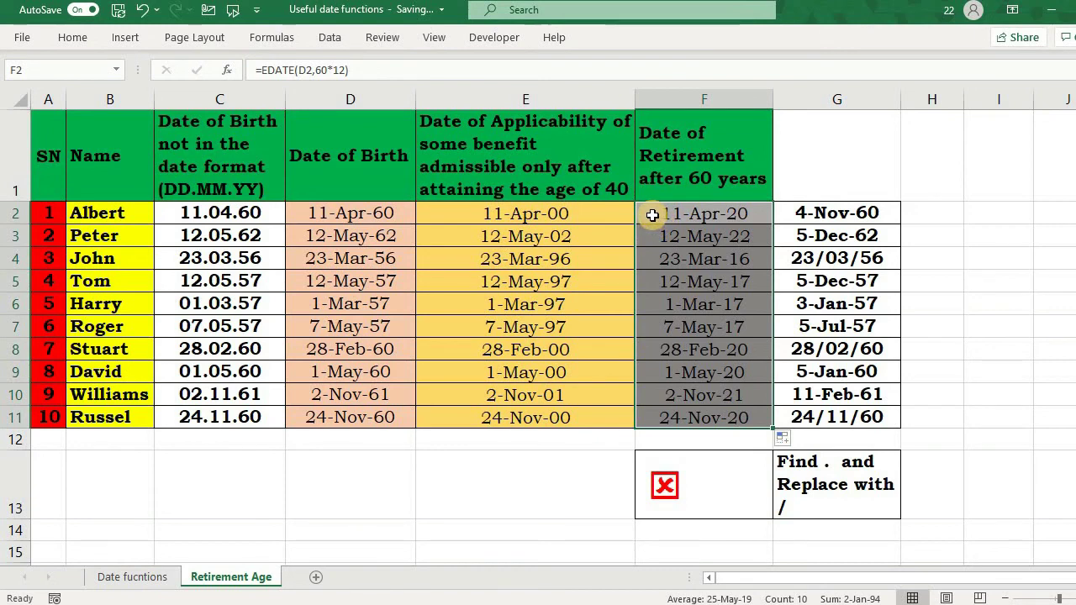
- Wrap the F2 formula in EOMONTH with 0 months, giving =EOMONTH(EDATE(D2,60*12),0), and fill it down to F11
double_click(652, 215)
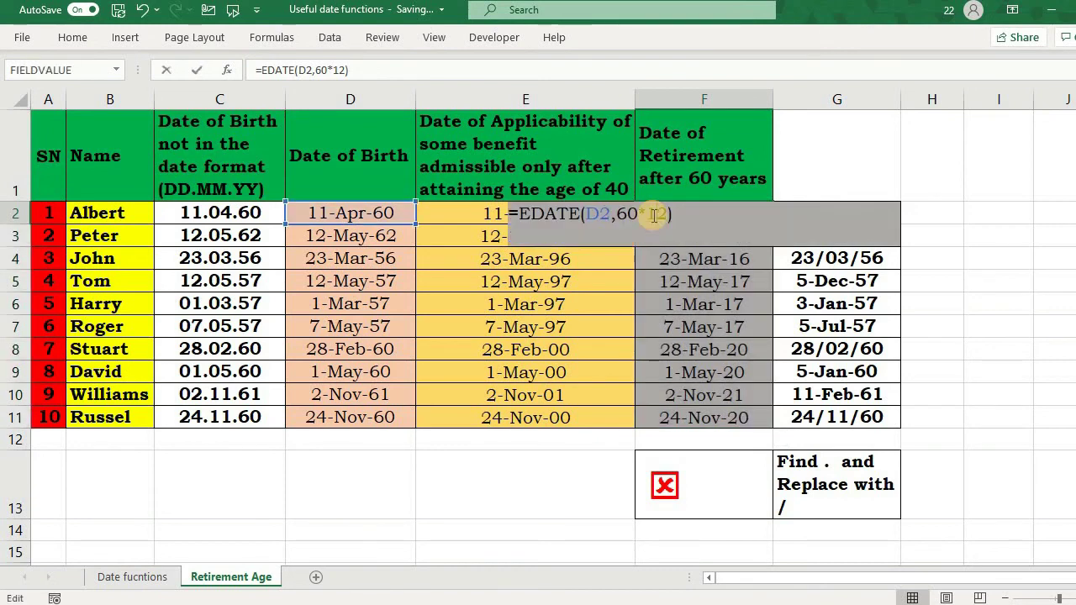
left_click(522, 213)
type("eom")
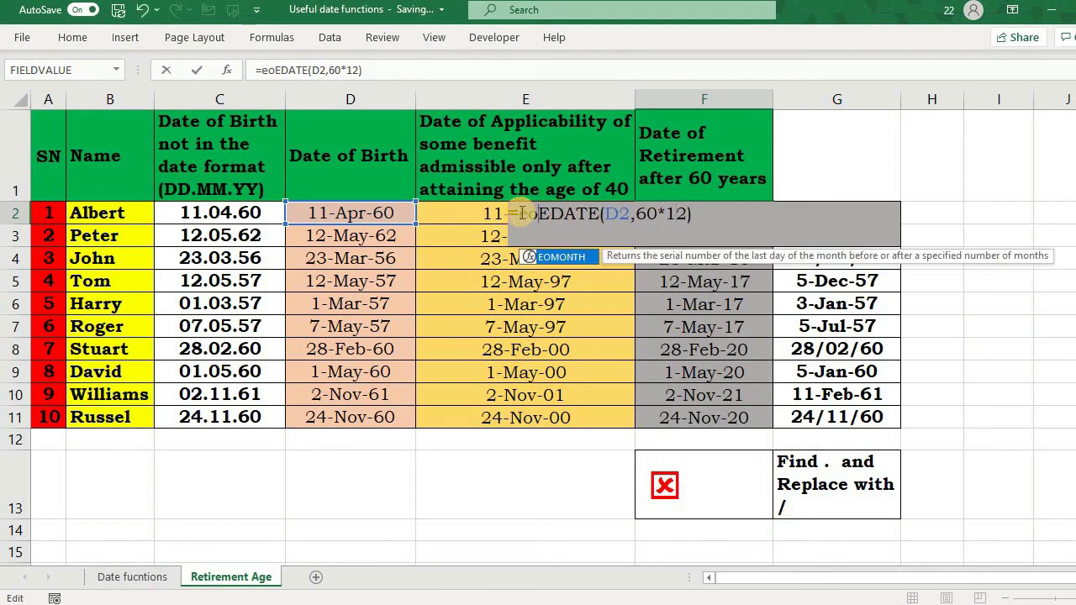
key("Tab")
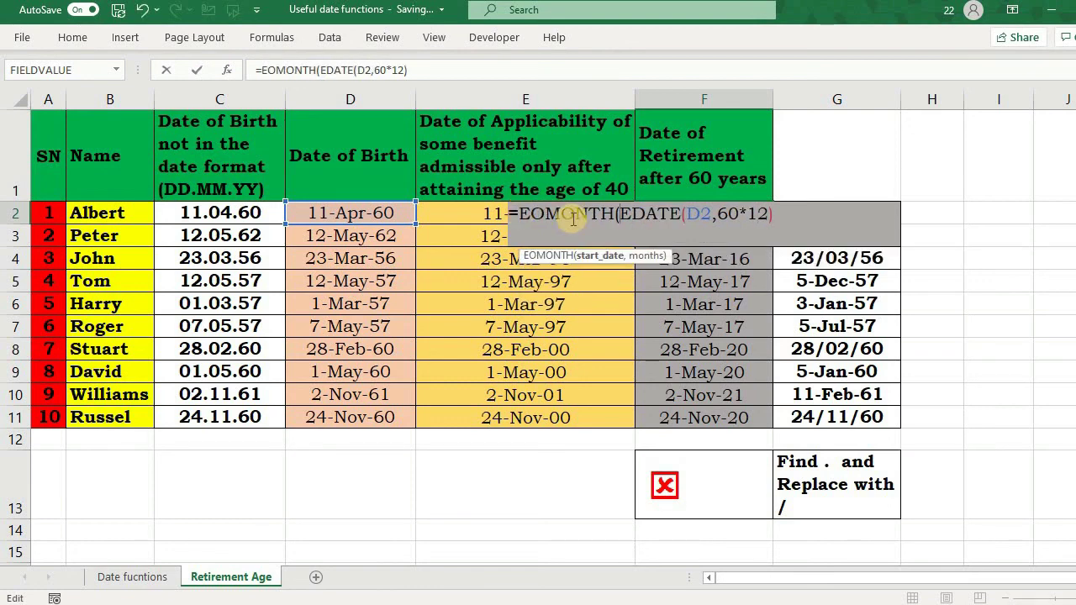
left_click(788, 214)
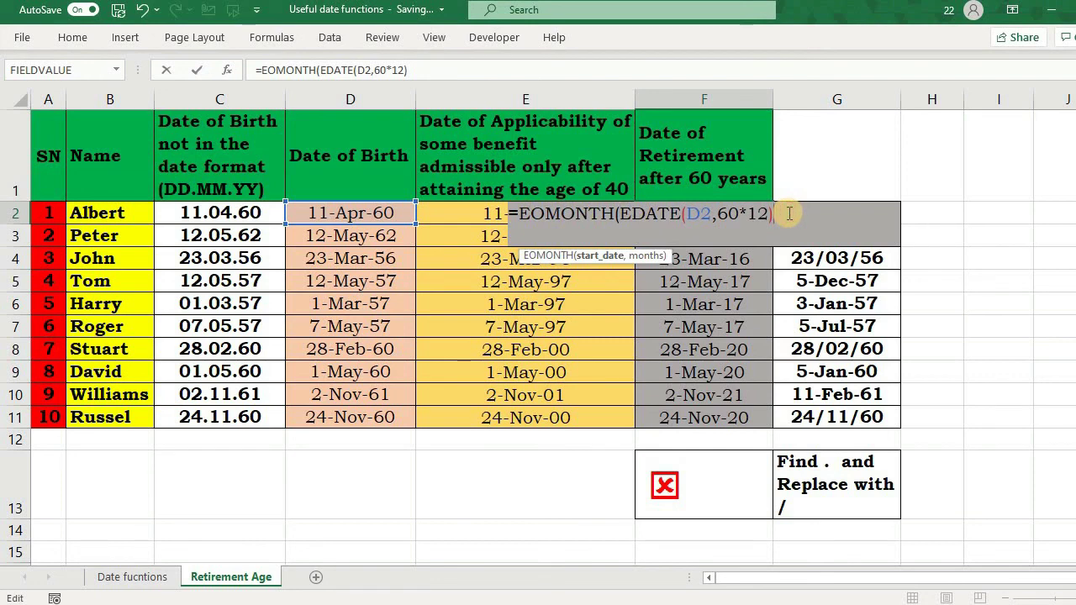
type(",0")
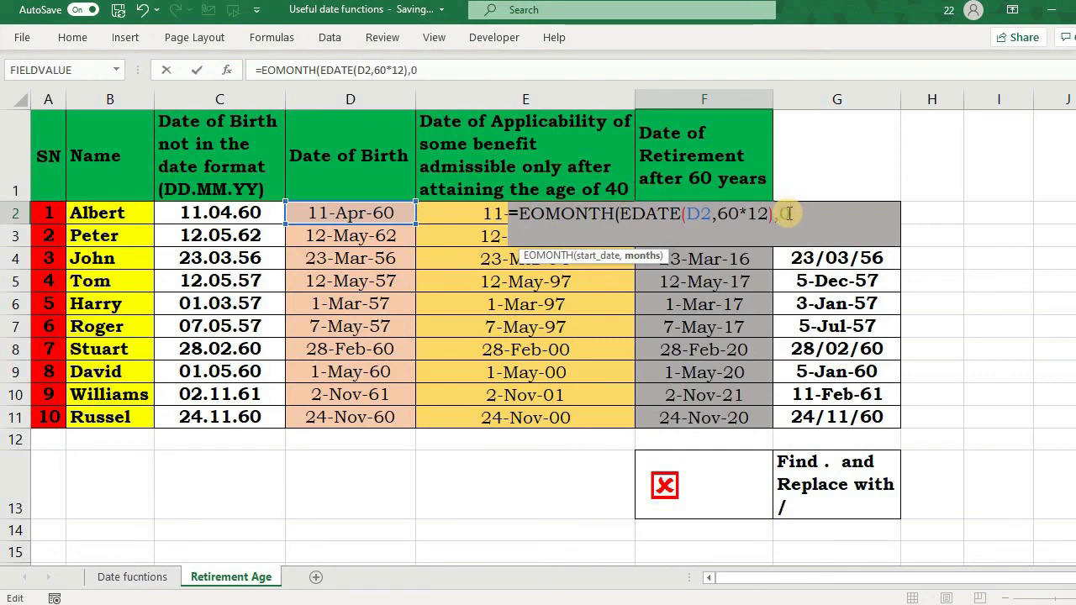
key("Return")
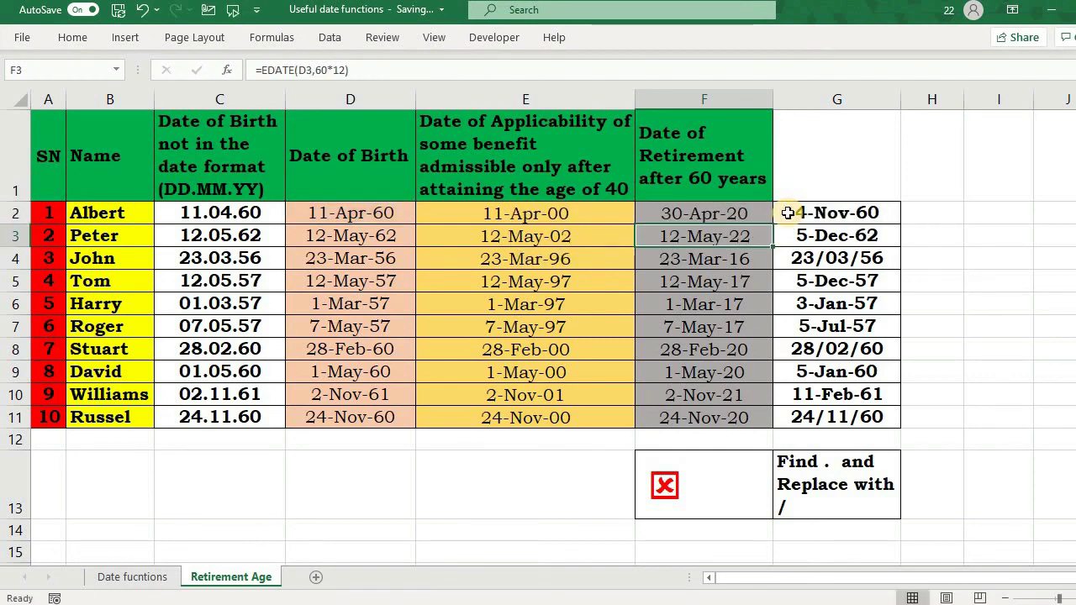
left_click(763, 210)
double_click(771, 225)
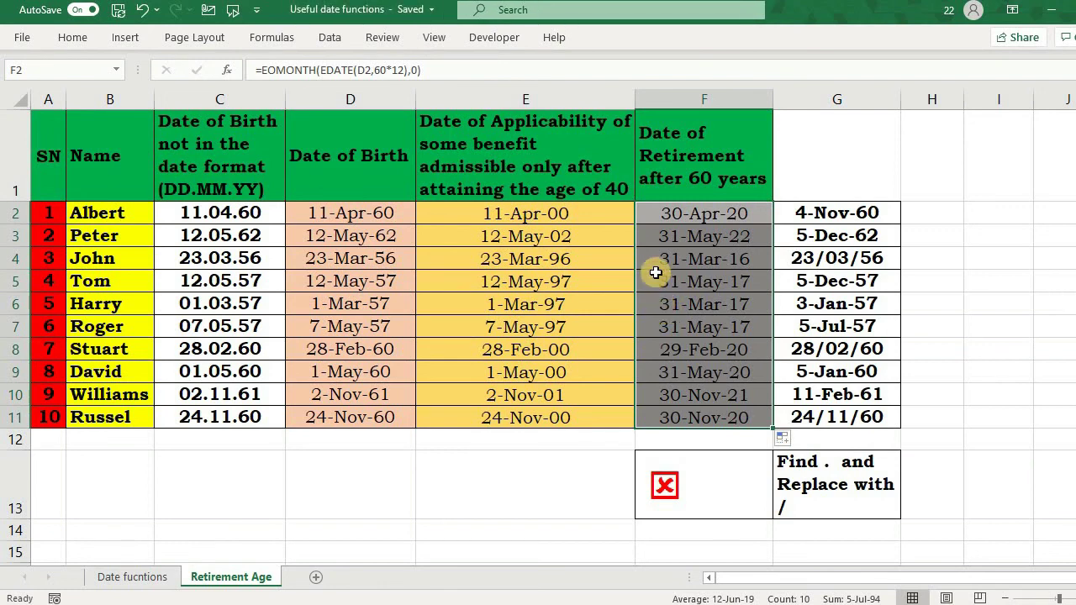
- Insert IF(DAY(D2)<>1, before EOMONTH in the F2 formula, making the existing expression the value if true
double_click(654, 215)
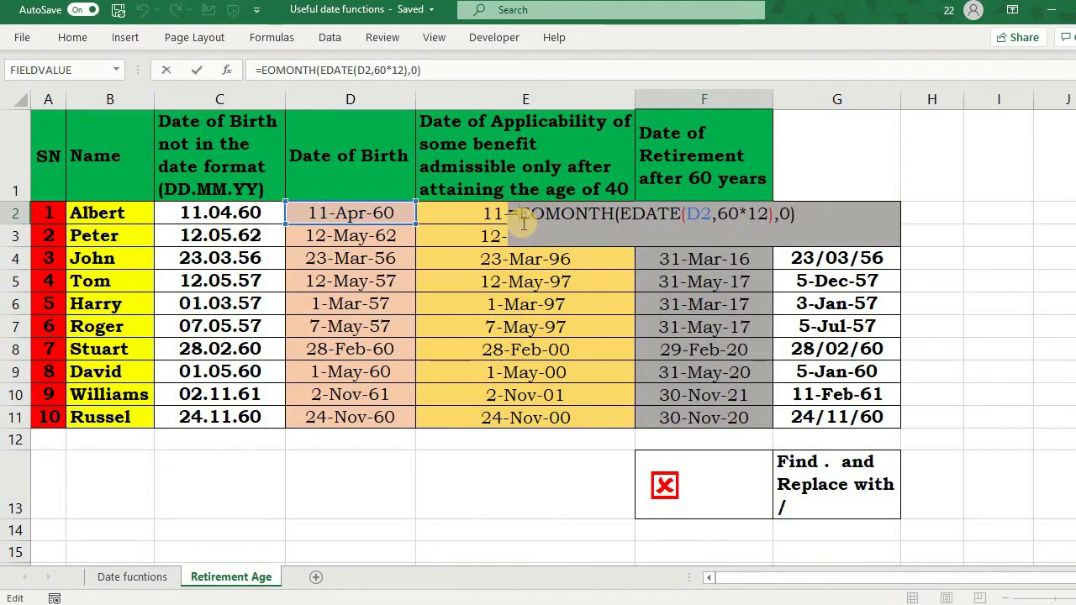
type("IF(")
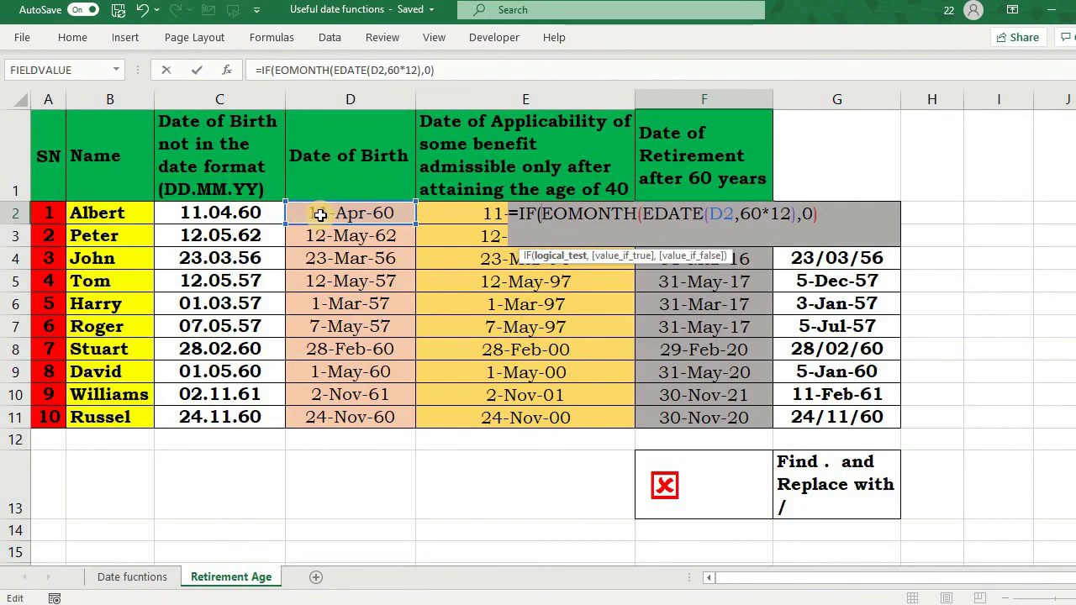
type("day")
key("Tab")
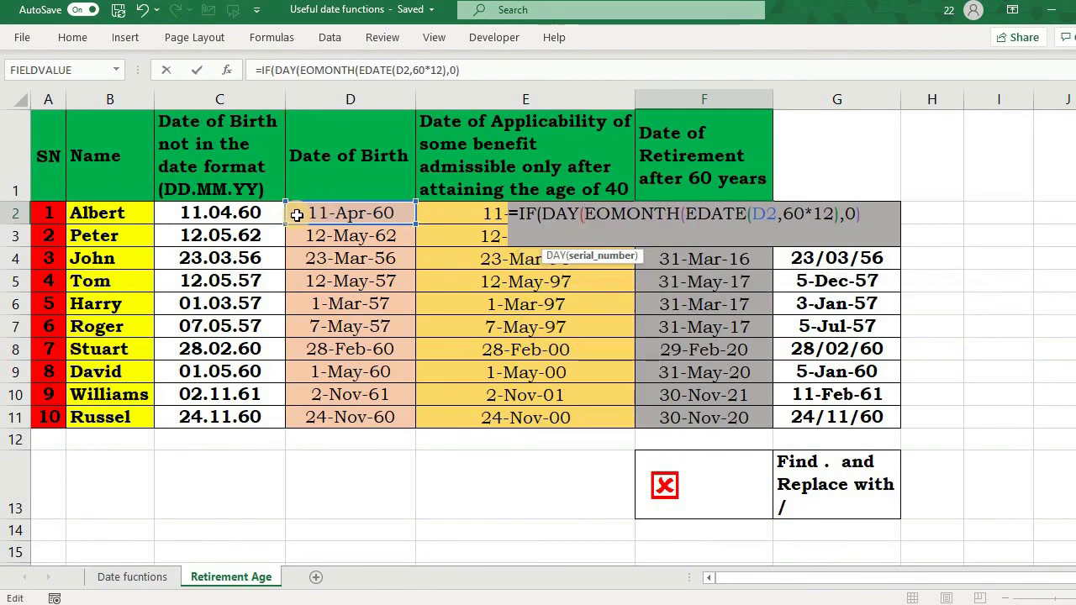
left_click(305, 214)
type(")")
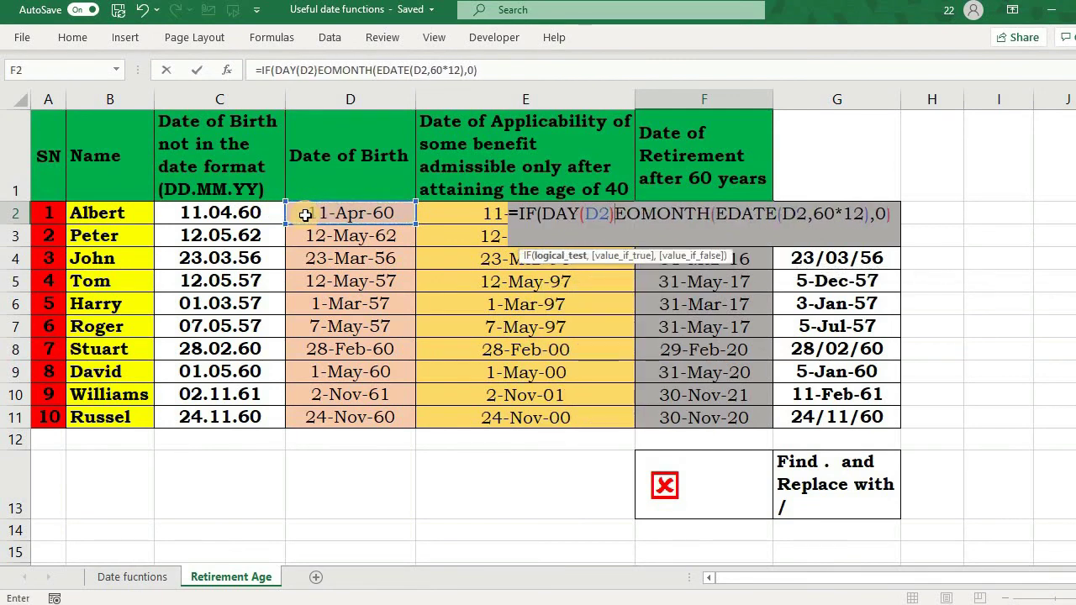
type("<>")
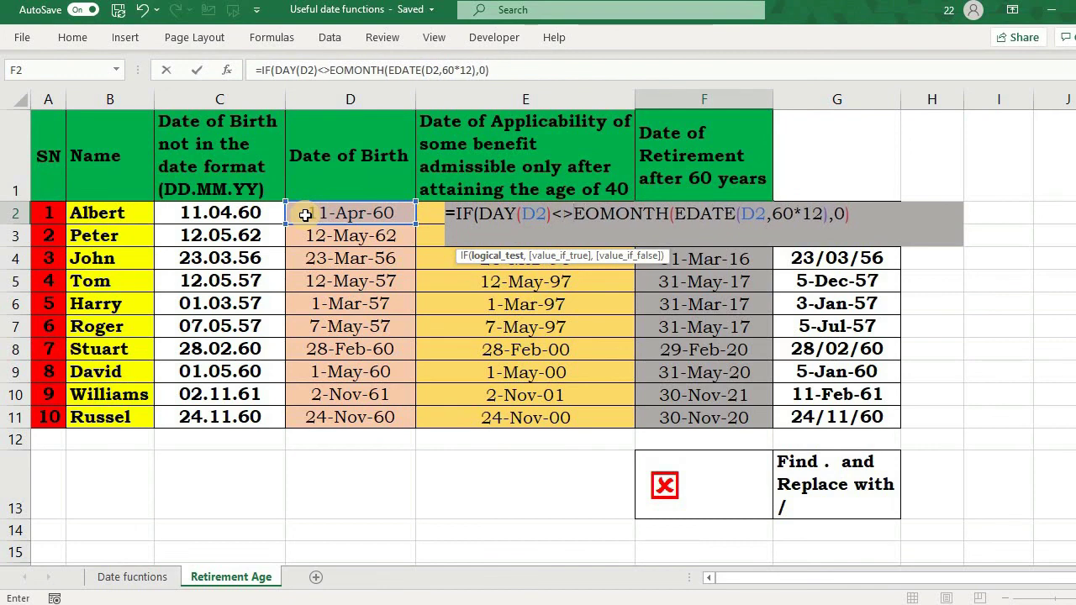
type("1")
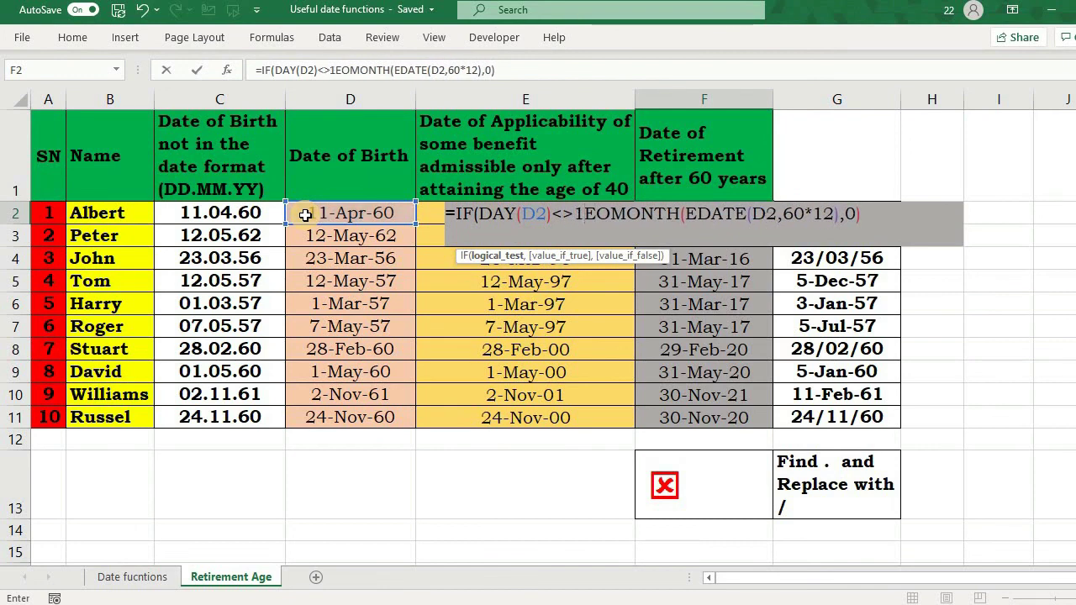
type(",")
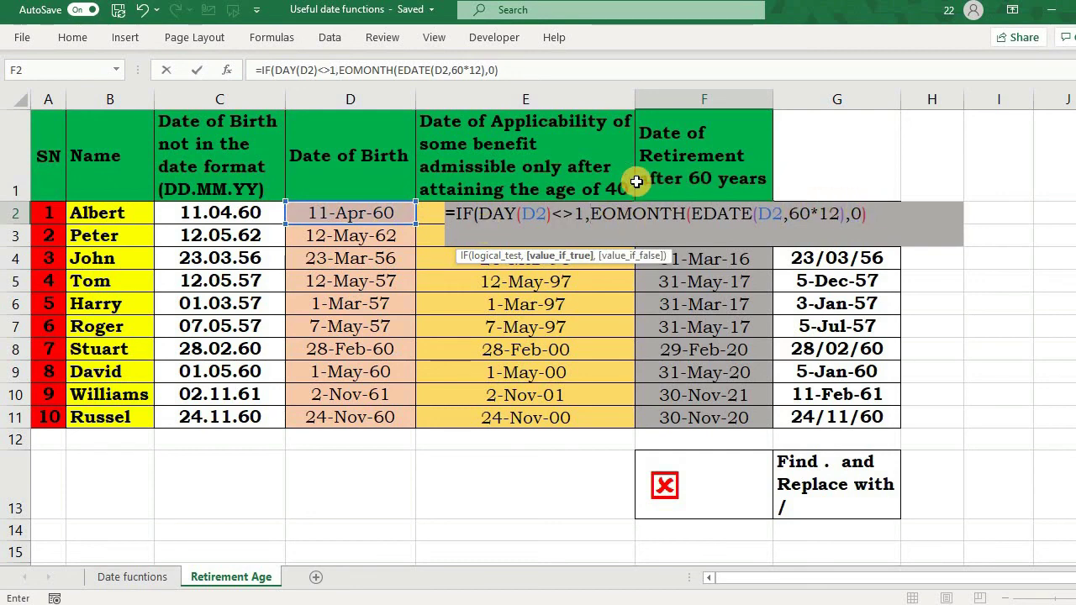
- Copy EOMONTH(EDATE(D2,60*12),0) within the F2 formula and add the copy as the IF function's value if false
left_click_drag(591, 214, 874, 219)
key("ctrl+c")
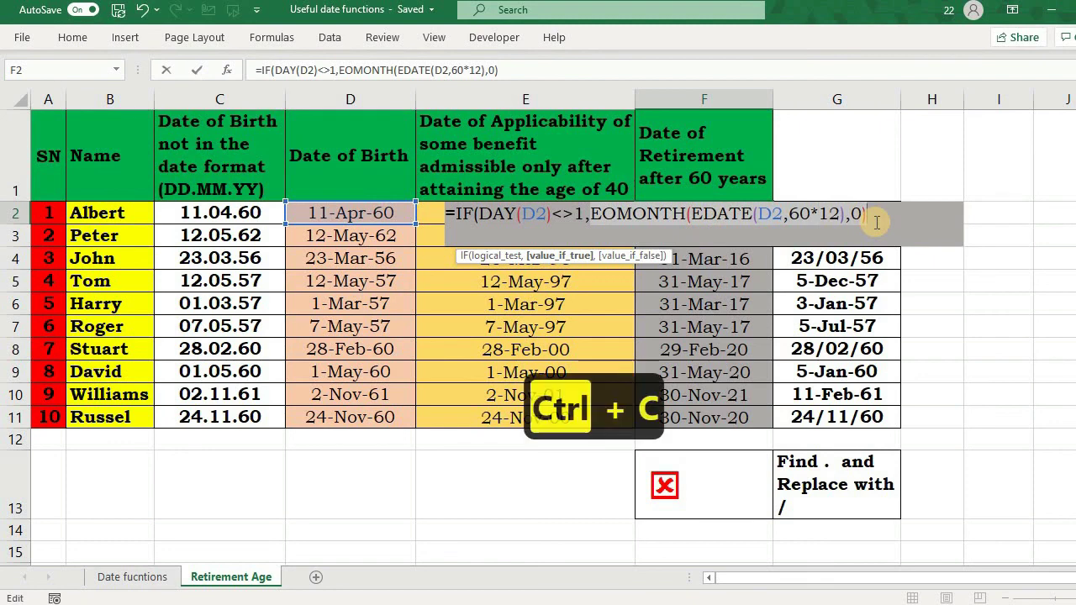
left_click(876, 216)
type(",")
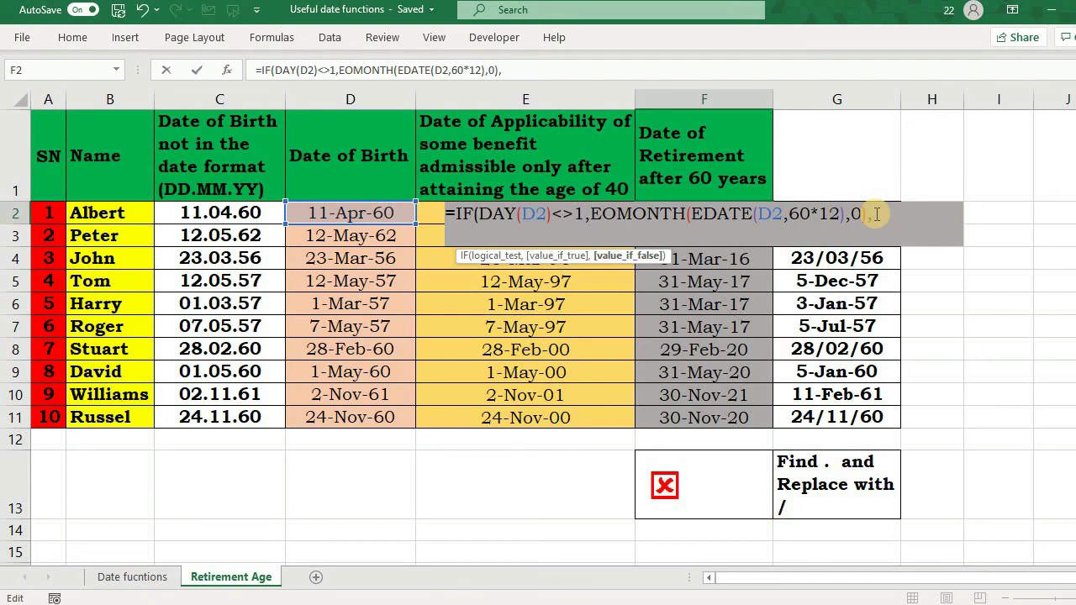
key("ctrl+v")
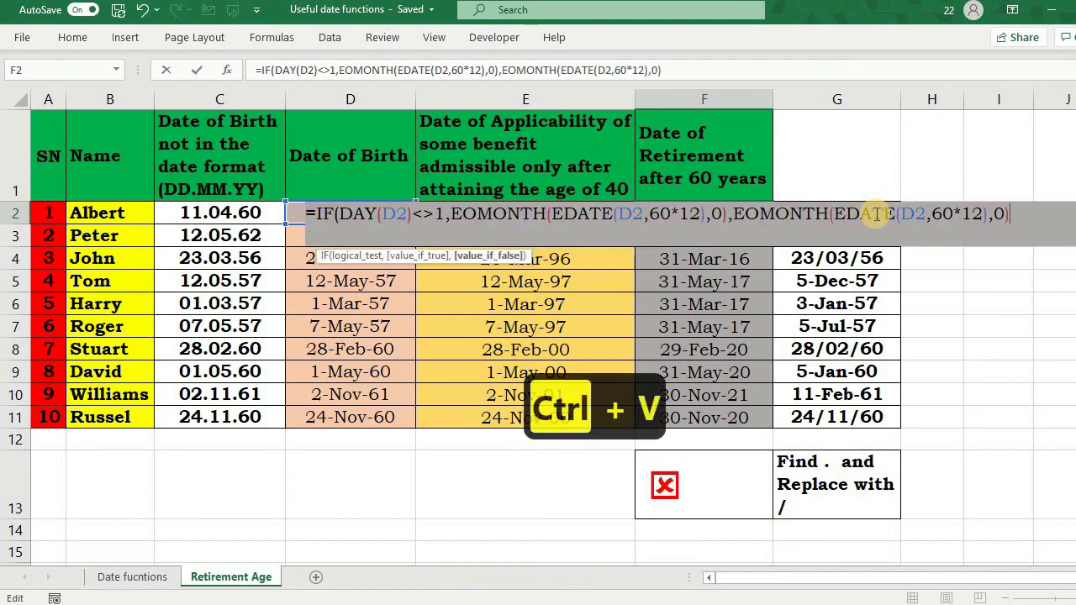
- Set the months argument of the second EOMONTH in F2 to -1 and complete the IF formula
left_click(1007, 213)
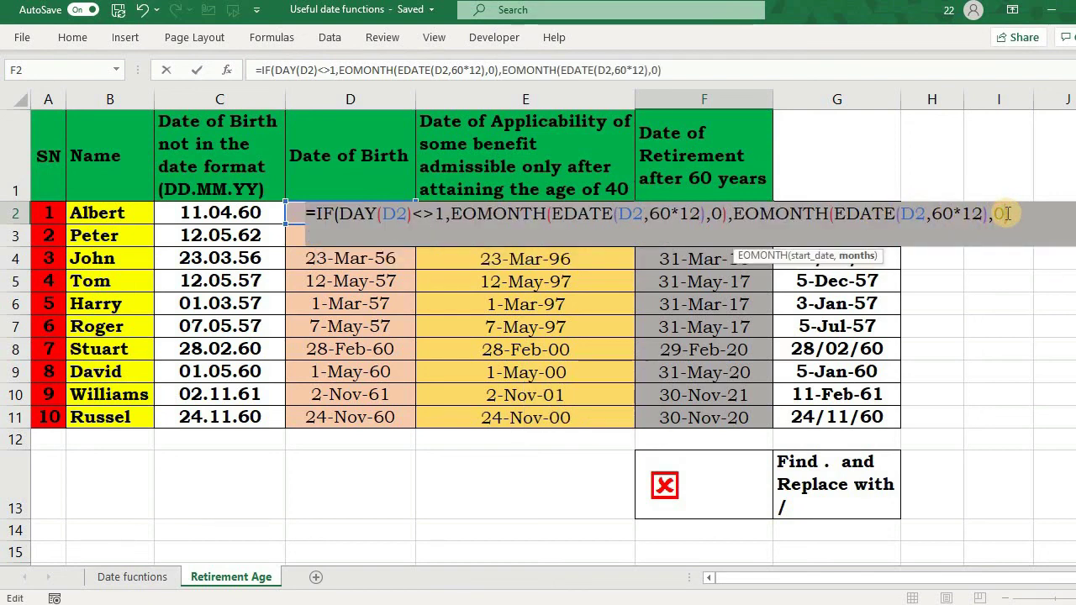
key("BackSpace")
type("-")
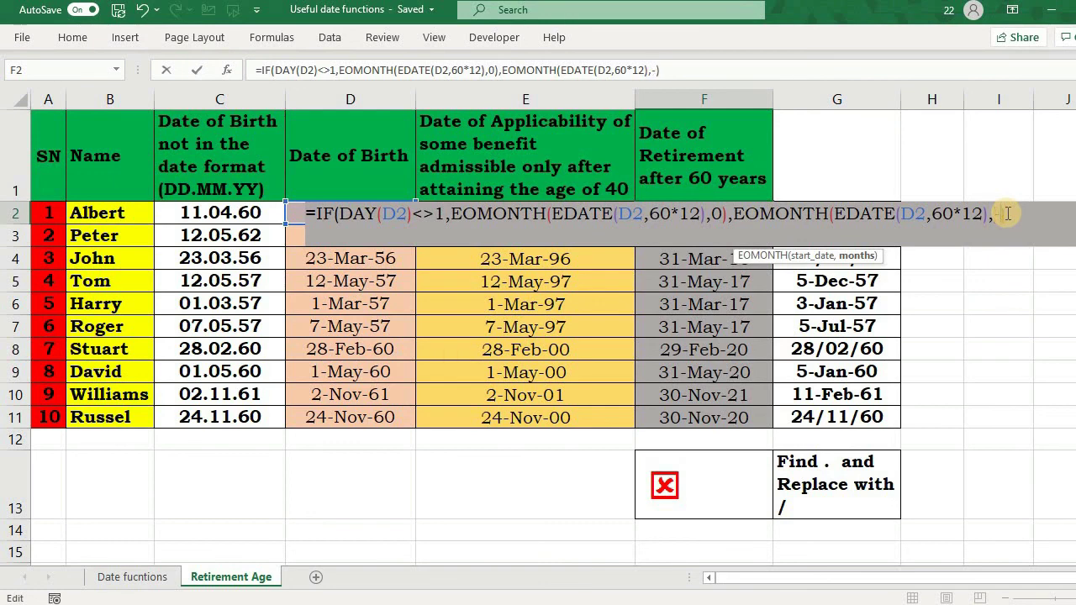
type("1")
key("Return")
key("Return")
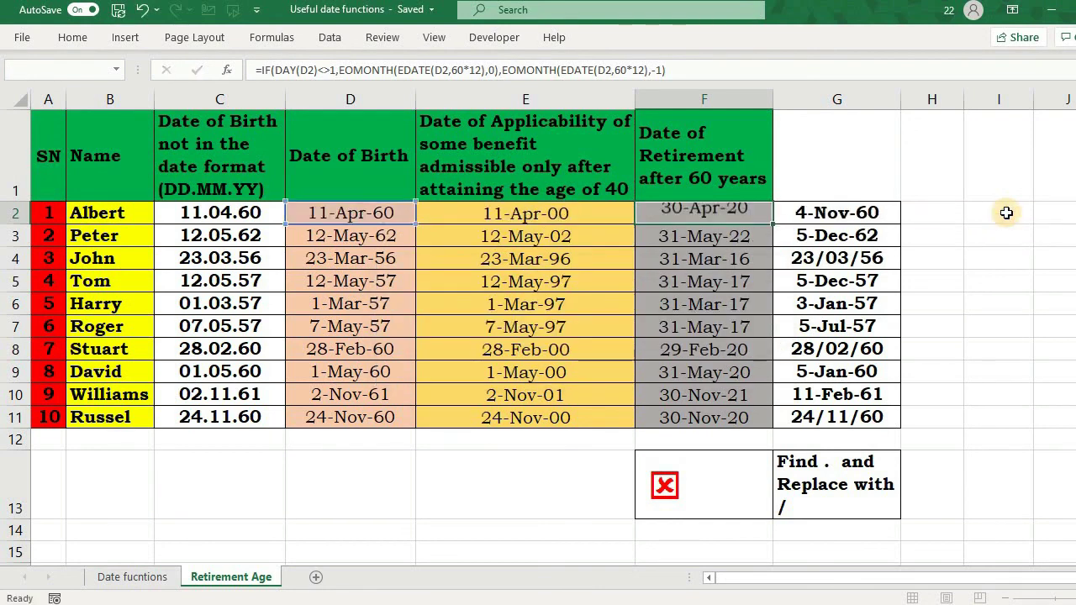
- Fill the IF retirement date formula from F2 down to F11 and select F6 to check its result
left_click(767, 215)
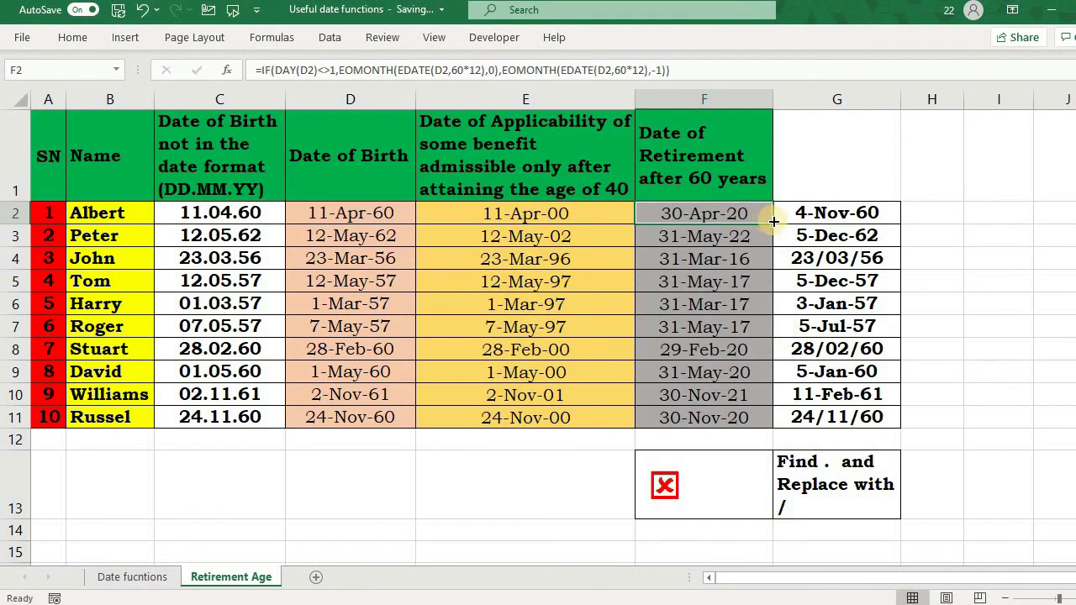
double_click(775, 222)
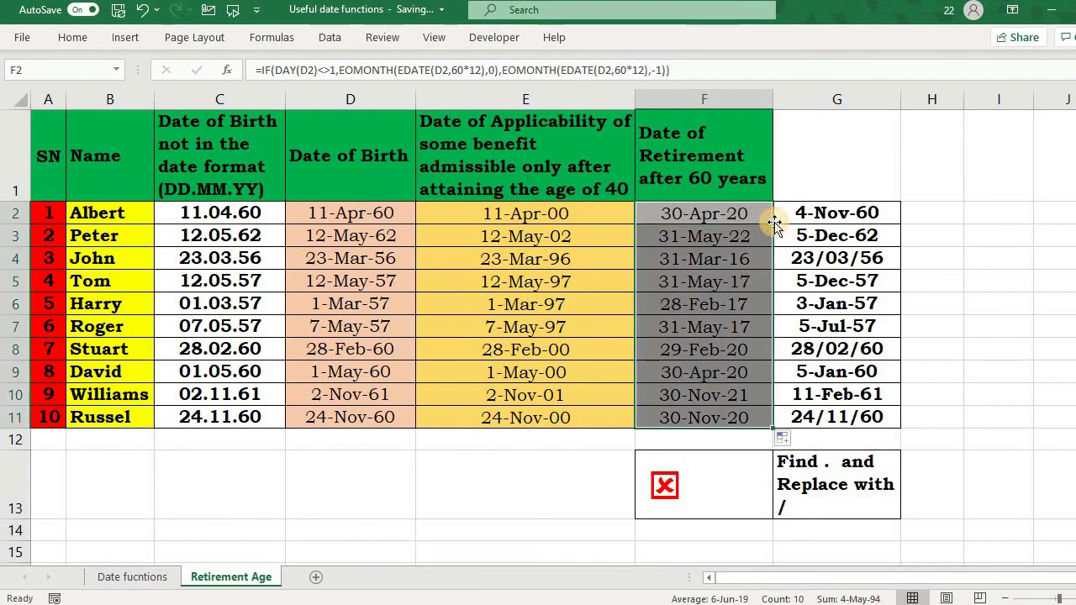
left_click(656, 305)
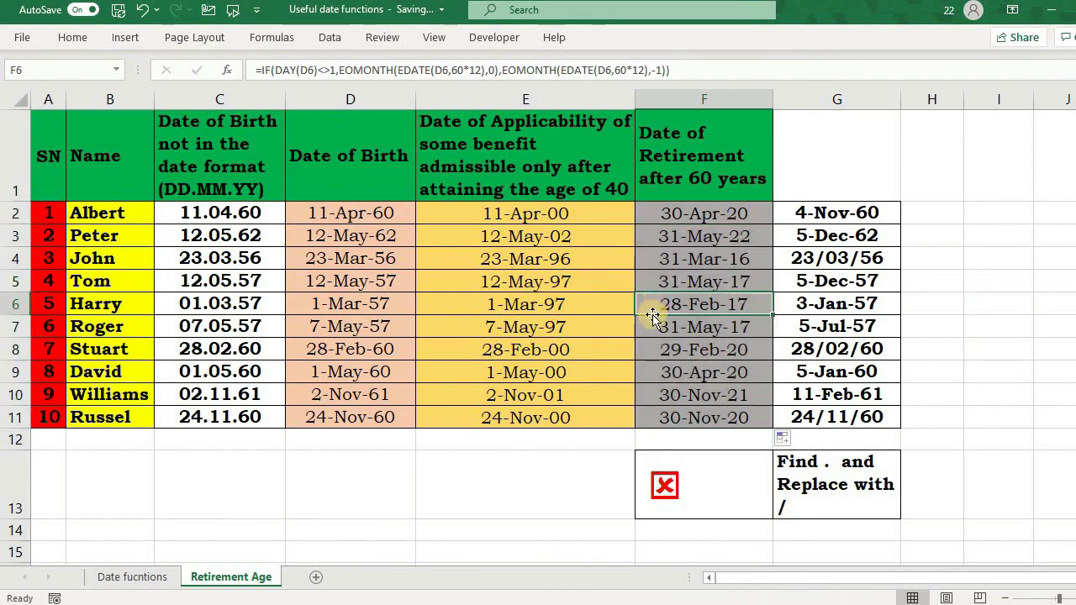